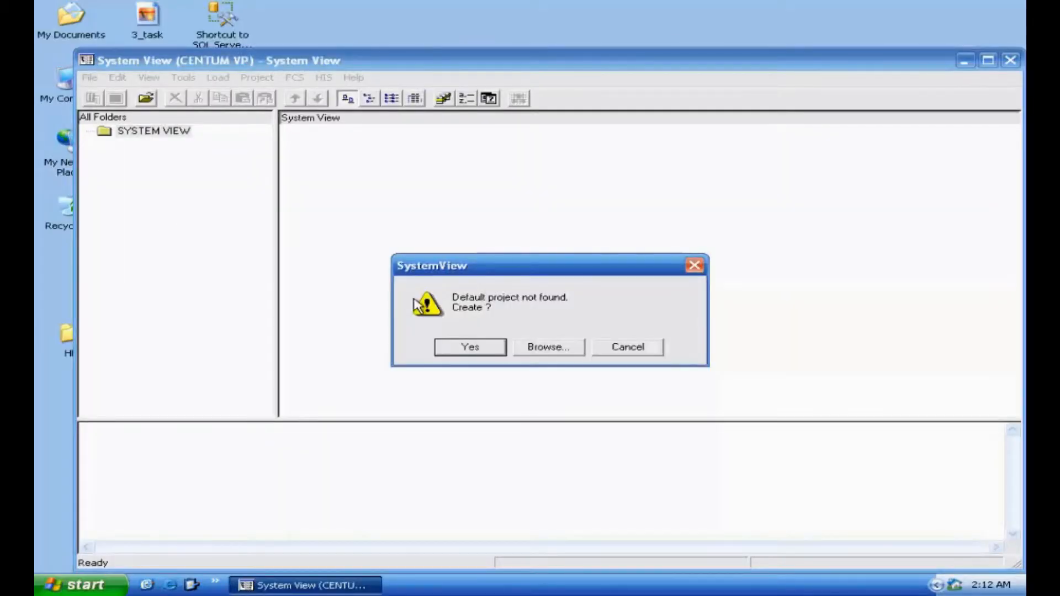
Step: Start creating the default project, setting the organization to BB and the project information to TEST
left_click(467, 349)
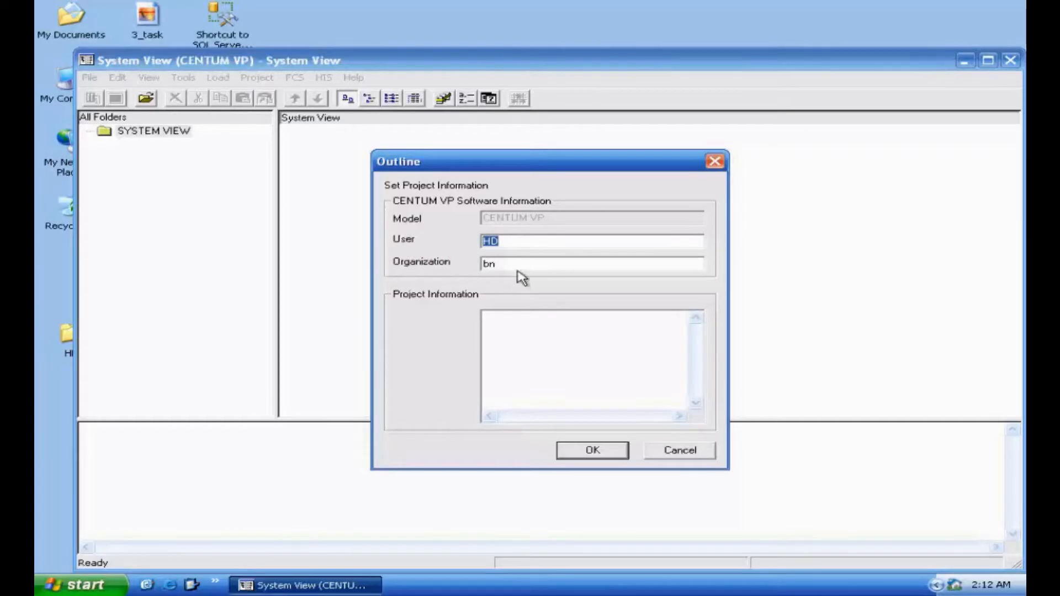
key("Tab")
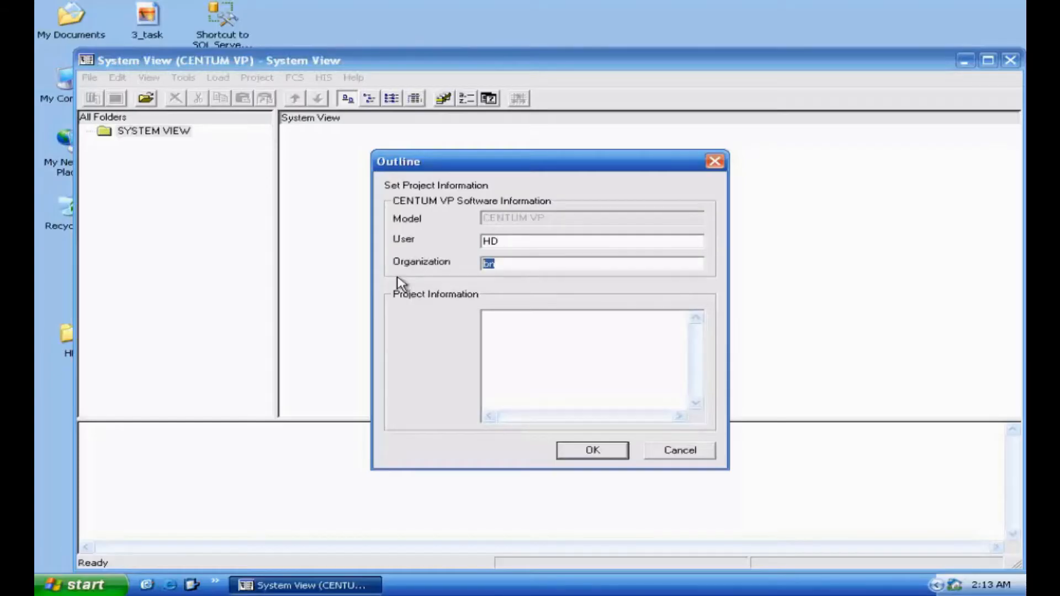
type("BB")
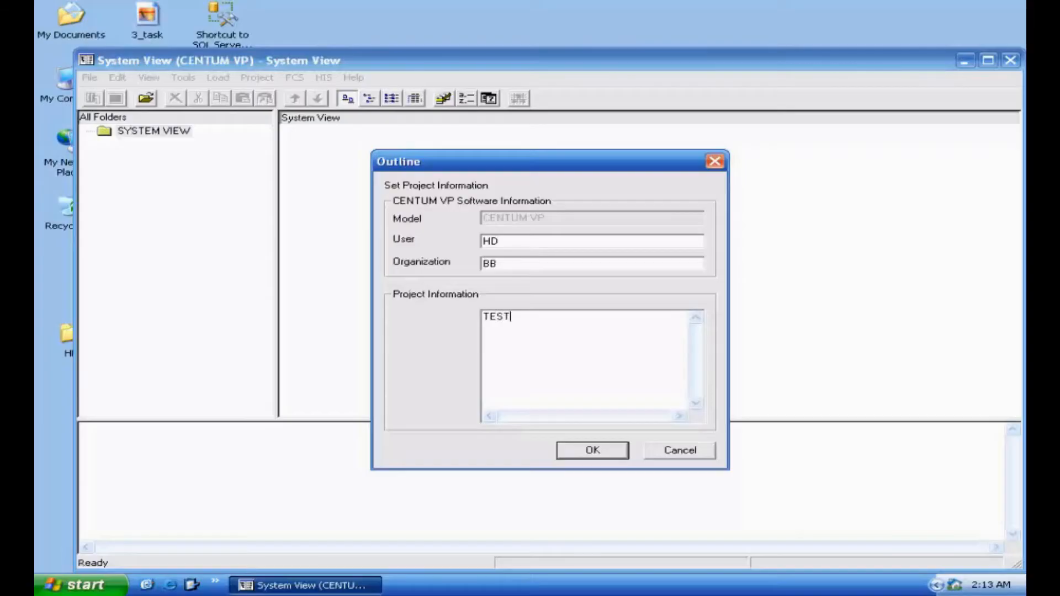
left_click(574, 451)
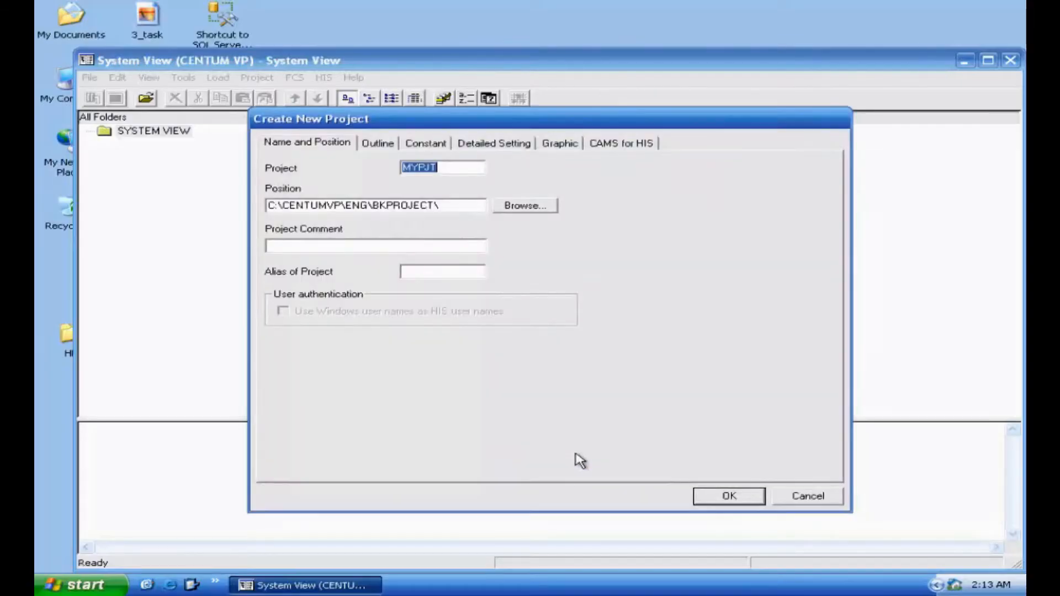
Step: Create the project with the name MYPJT at position C:\CENTUMVP\ENG\BKPROJECT\ and acknowledge the download notice
left_click(450, 168)
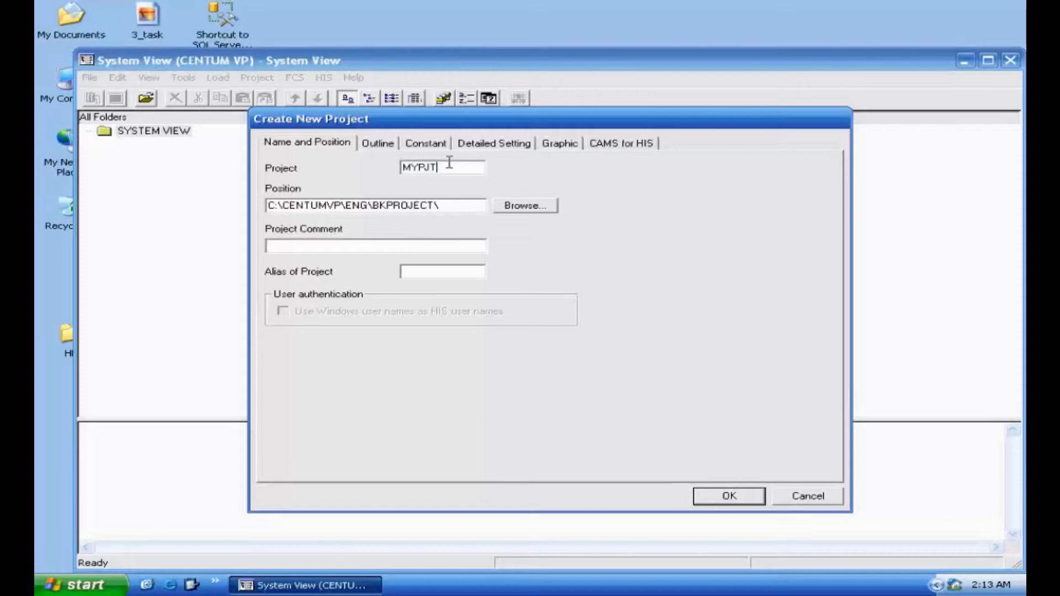
left_click_drag(456, 169, 351, 167)
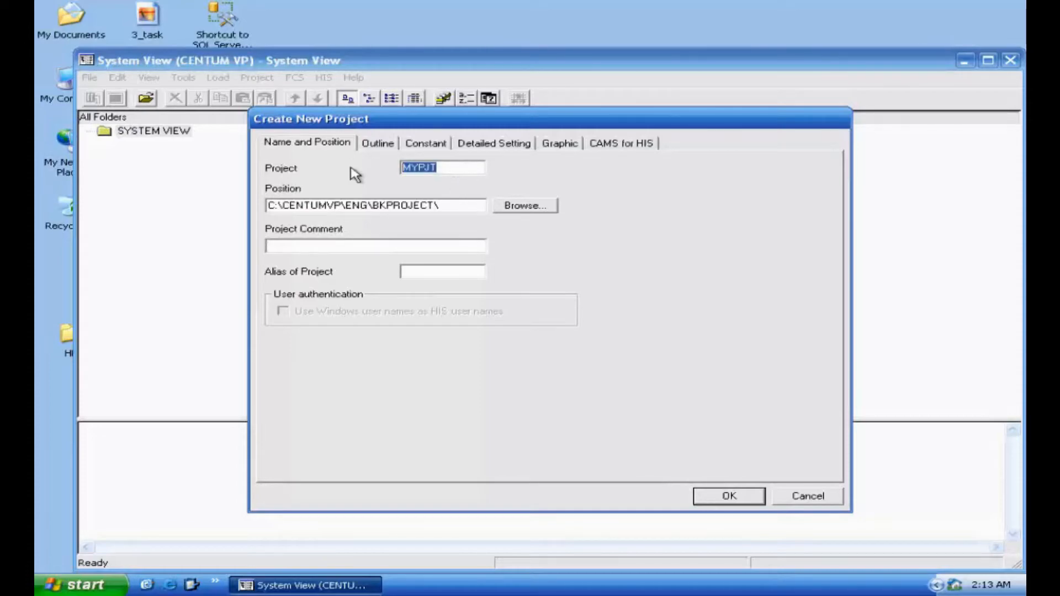
left_click(442, 206)
left_click_drag(442, 206, 225, 206)
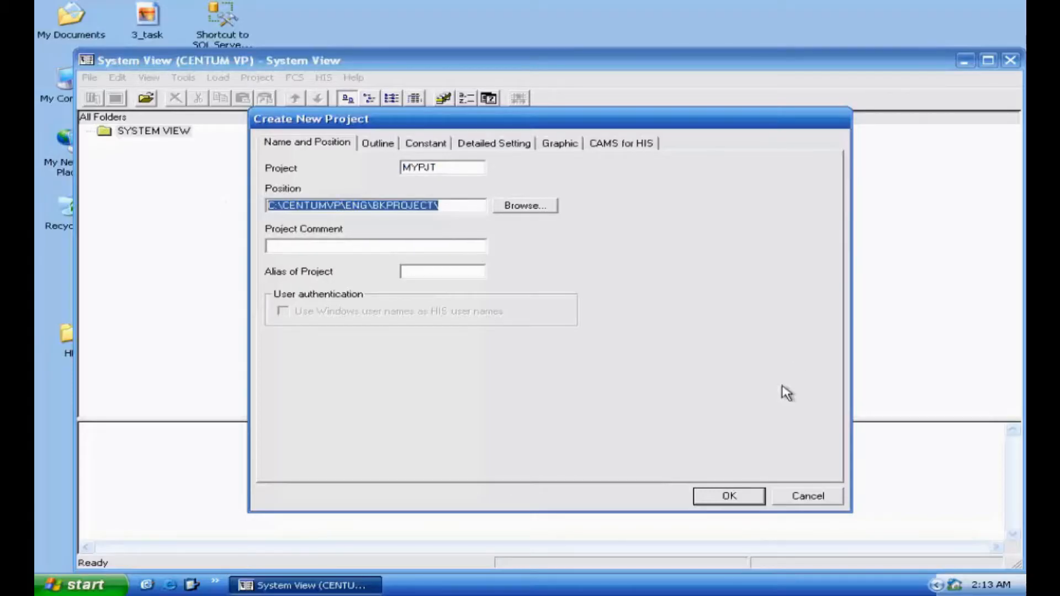
left_click(730, 498)
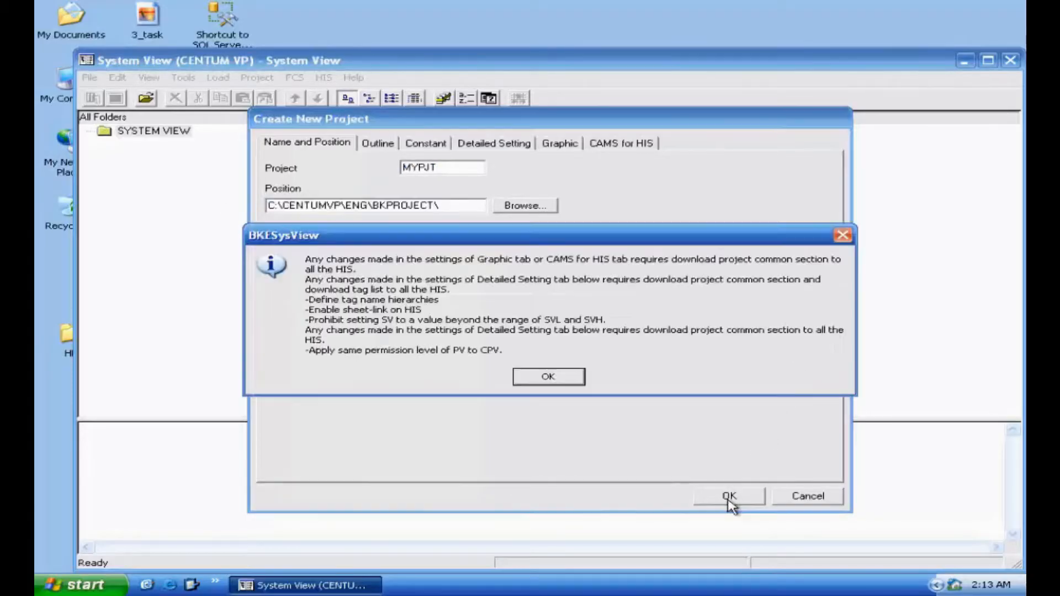
left_click(552, 377)
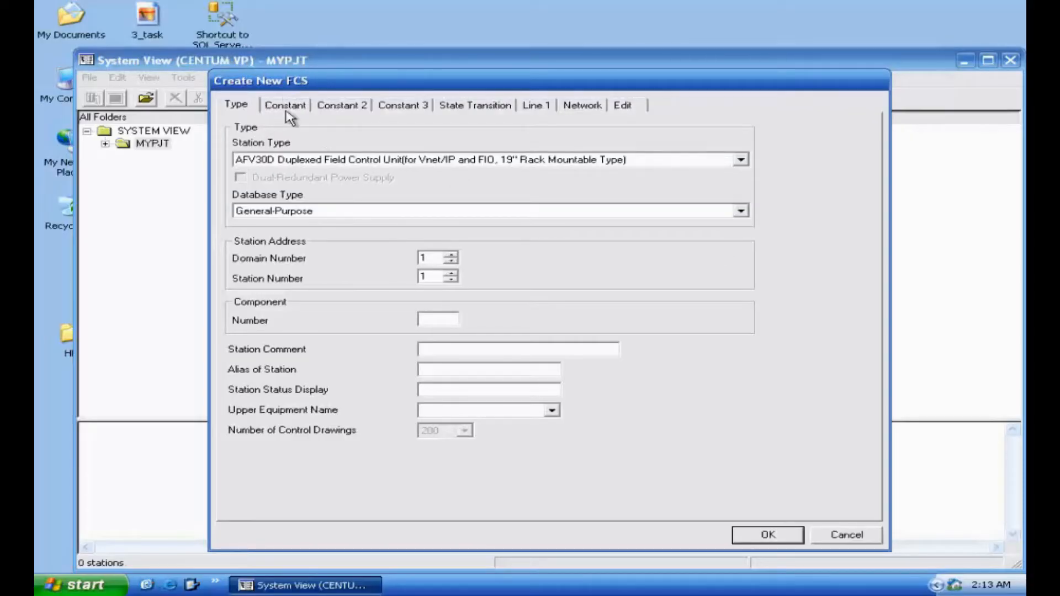
Step: Create an AFV30D duplexed FCS at domain 1, station 1, and an HIS with operation and monitoring functions at domain 1, station 64
left_click(764, 537)
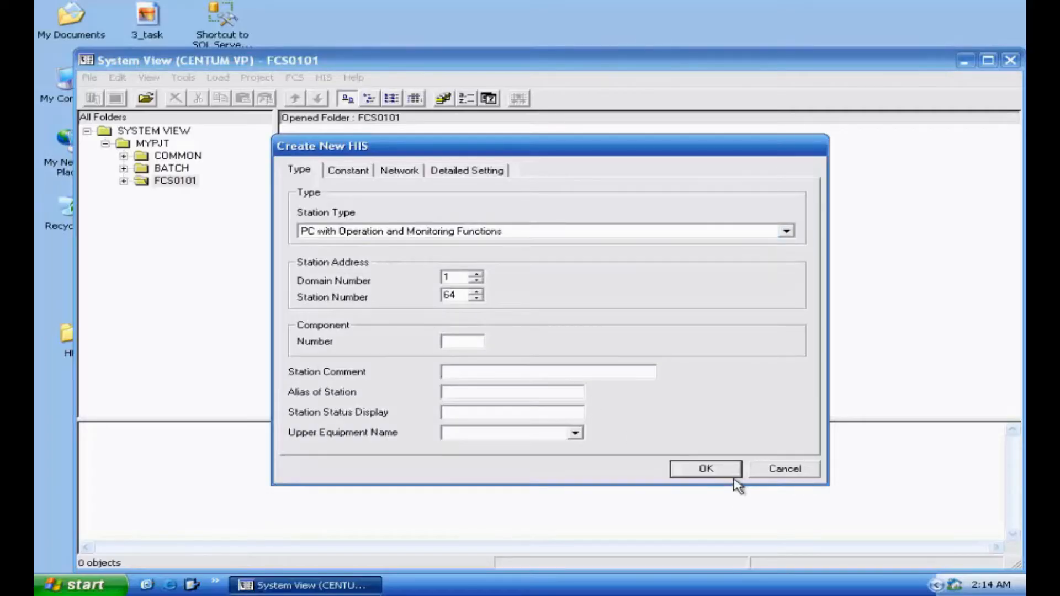
left_click(709, 469)
left_click(556, 324)
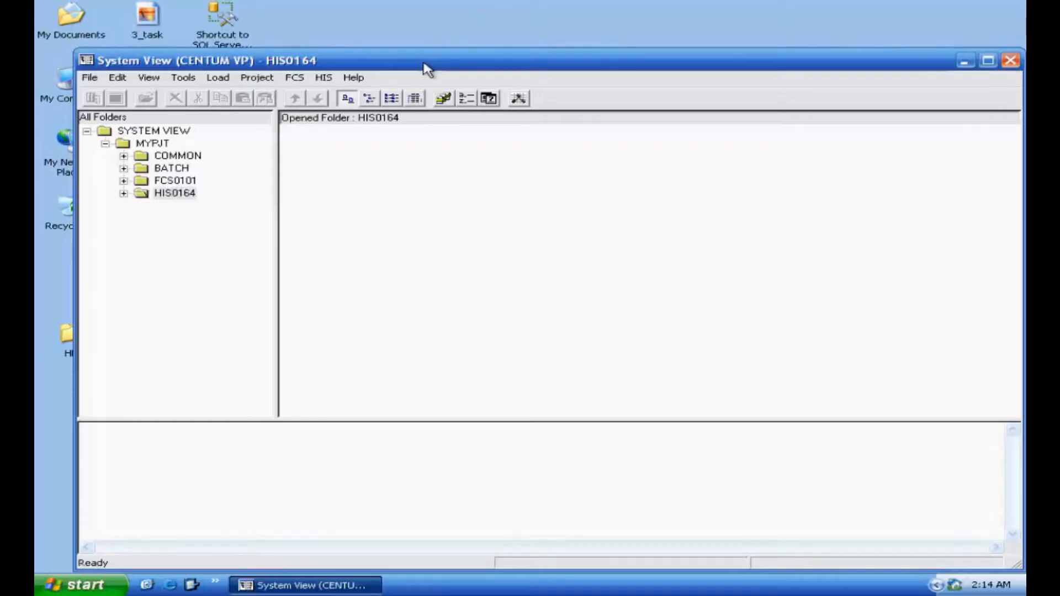
Step: Maximize the System View window and create ESB bus node 1 in the IOM folder of FCS0101
double_click(430, 62)
left_click(128, 130)
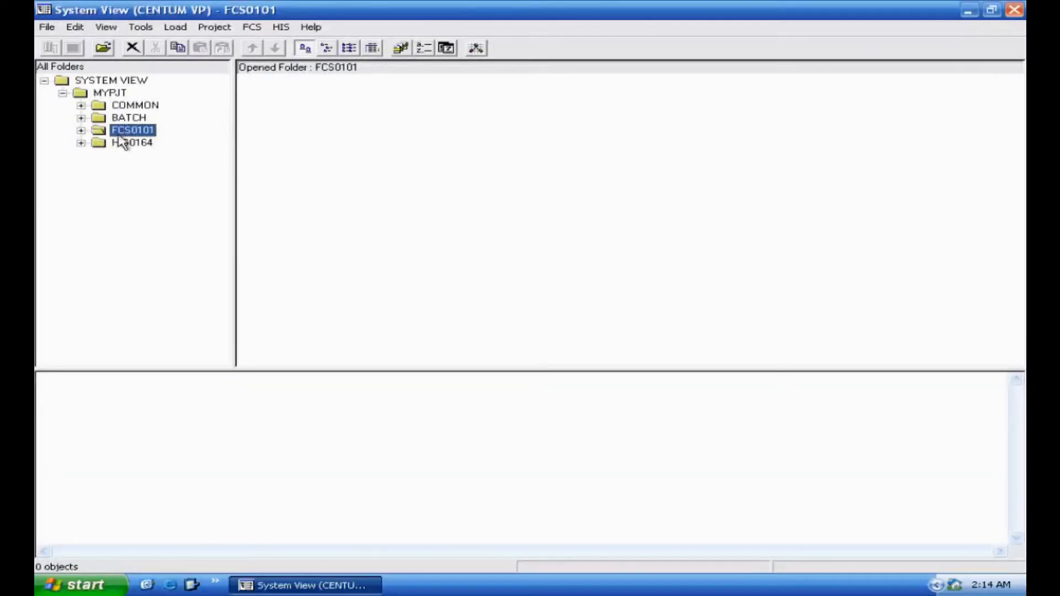
left_click(81, 131)
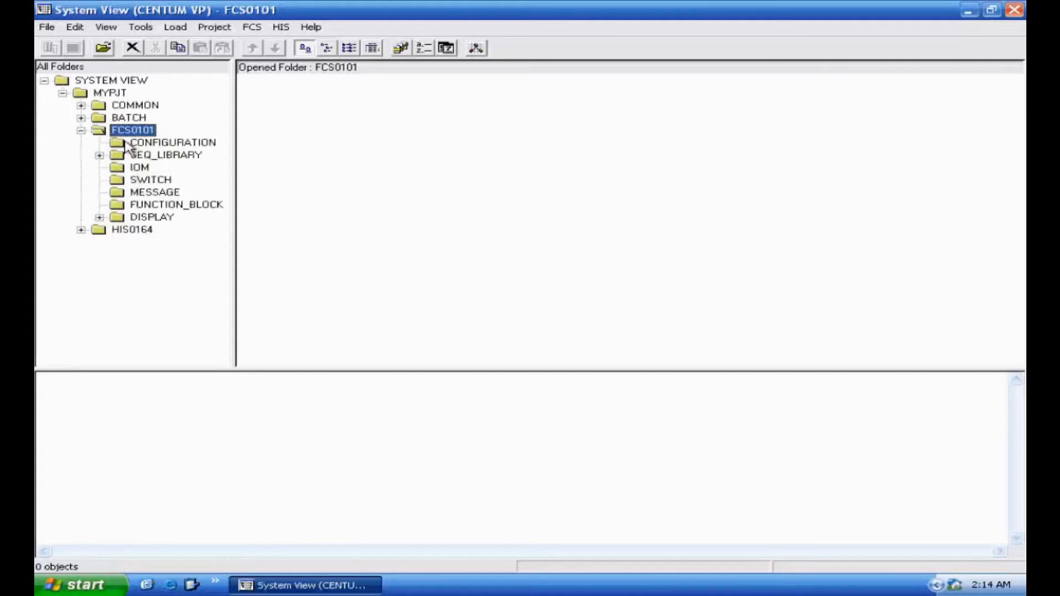
left_click(138, 169)
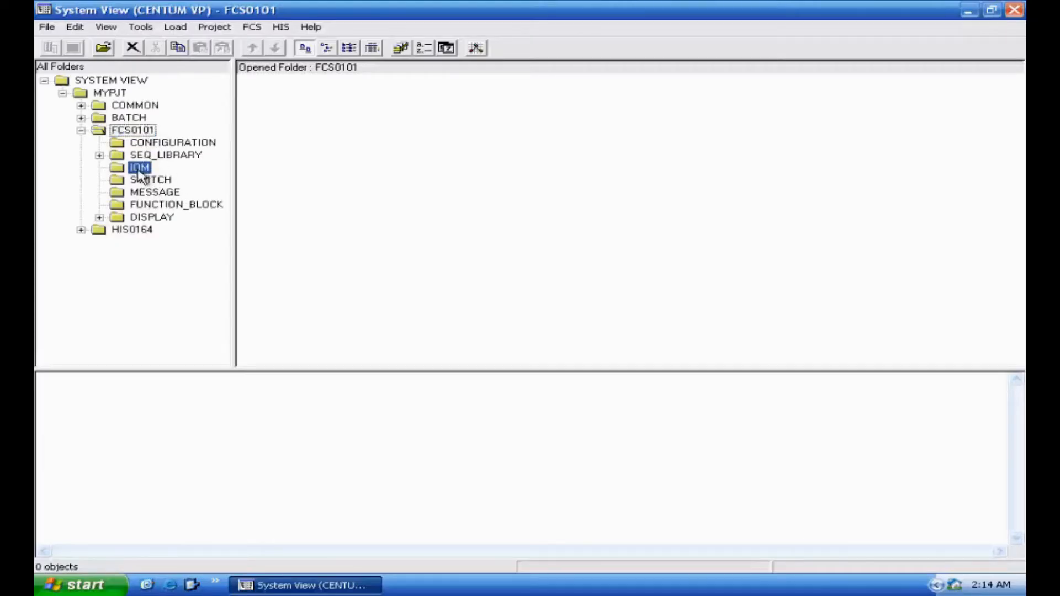
right_click(138, 170)
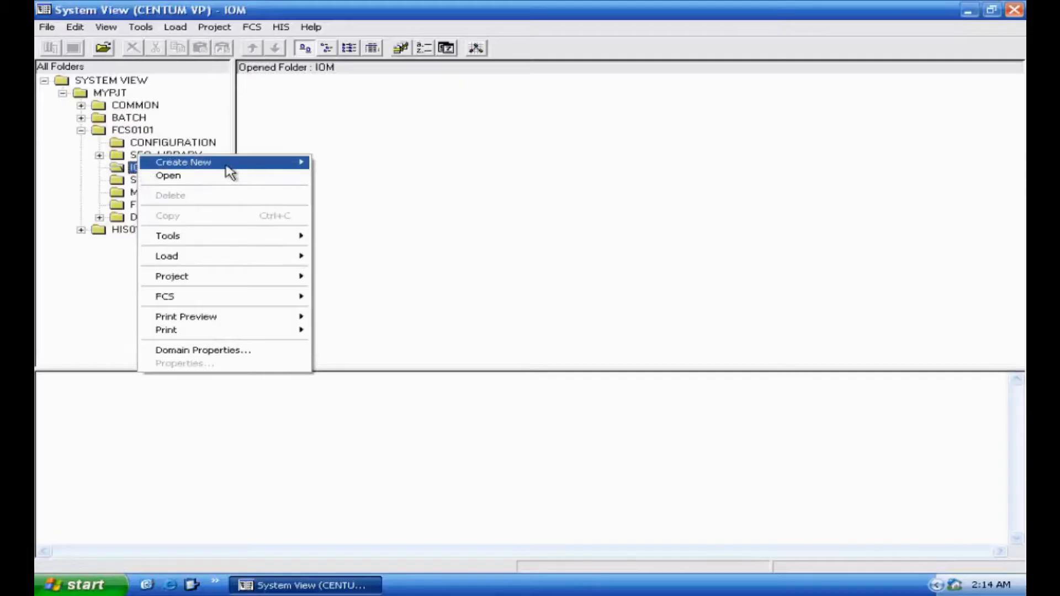
mouse_move(227, 168)
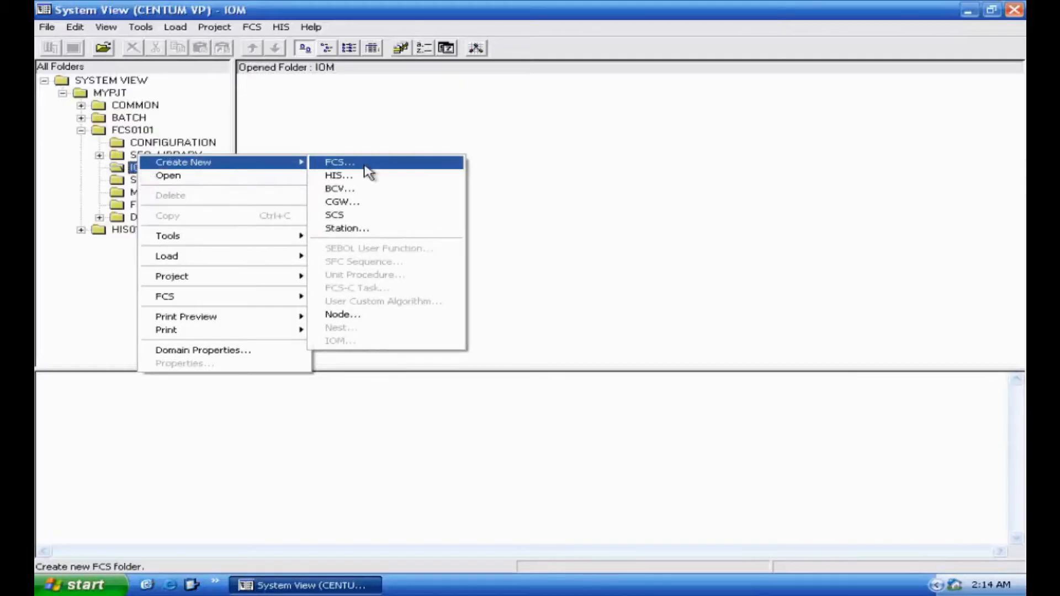
left_click(381, 321)
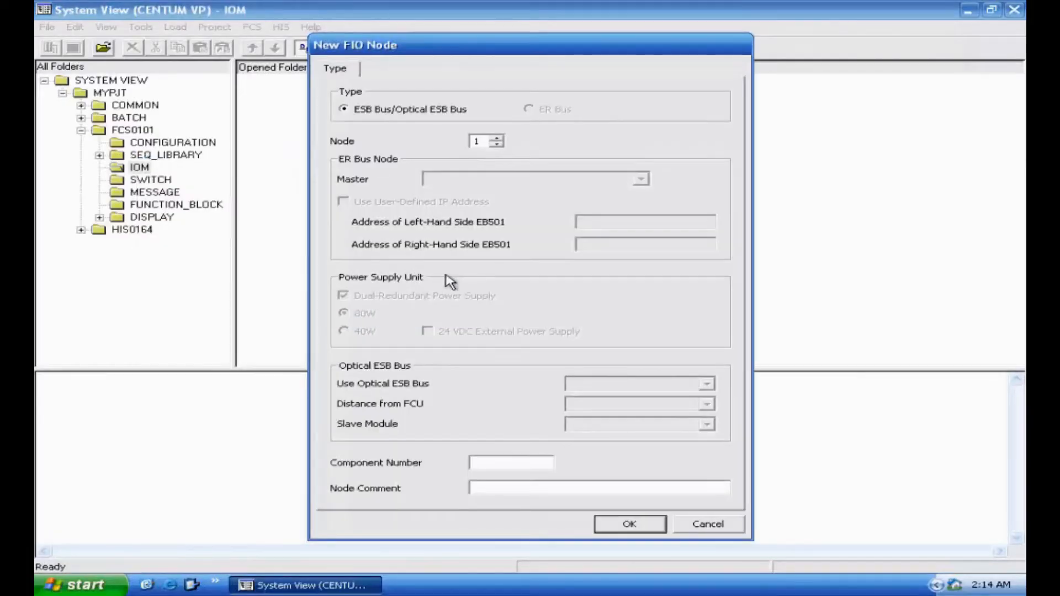
left_click(628, 529)
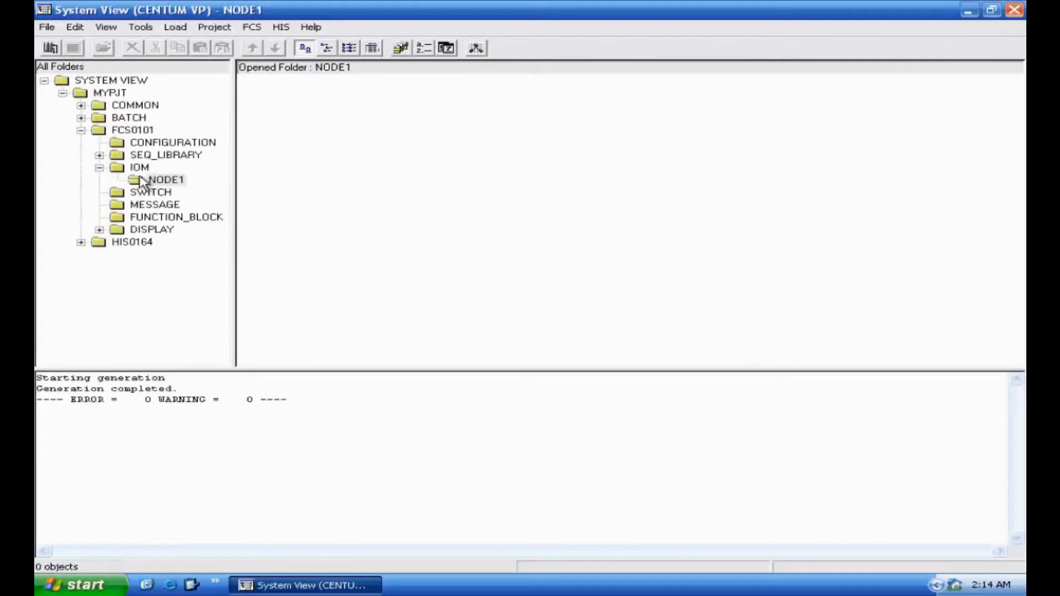
Step: Add an Analog Input module of type AAI141-S (16-Channel Current Input) to slot 1 of NODE1
left_click(166, 181)
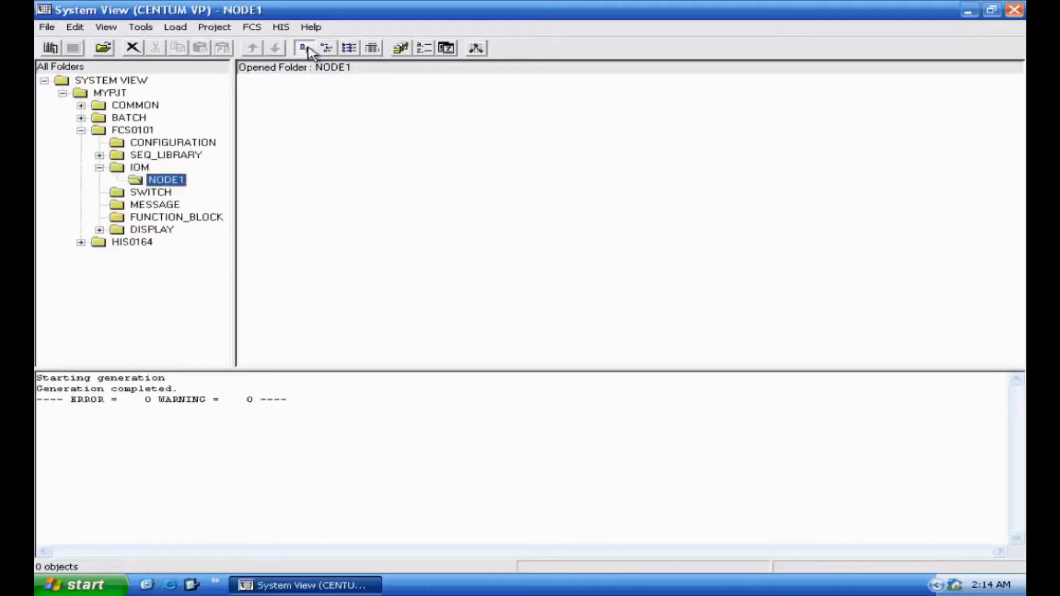
right_click(174, 183)
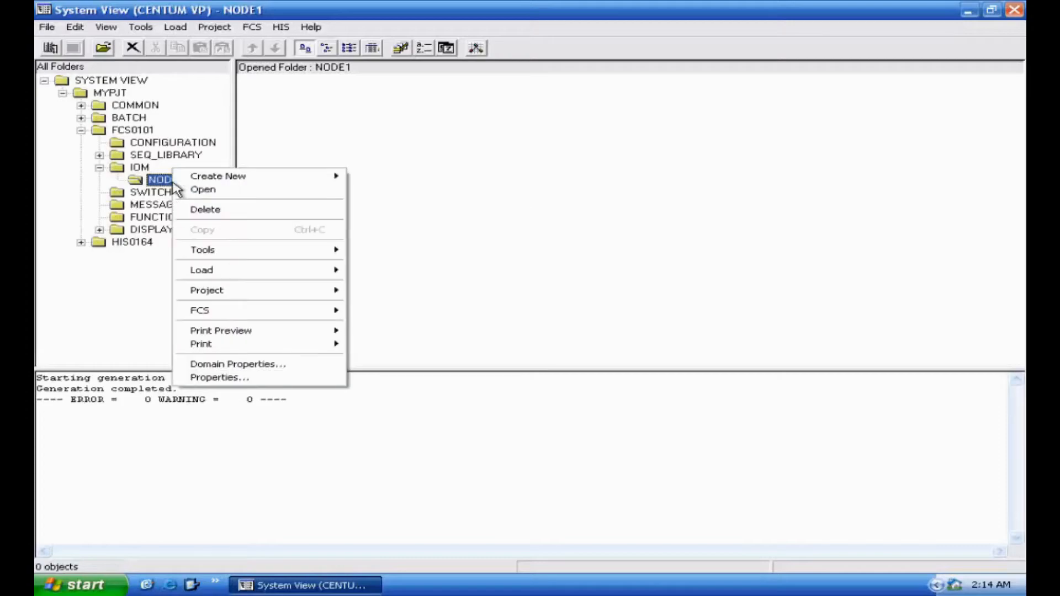
mouse_move(238, 175)
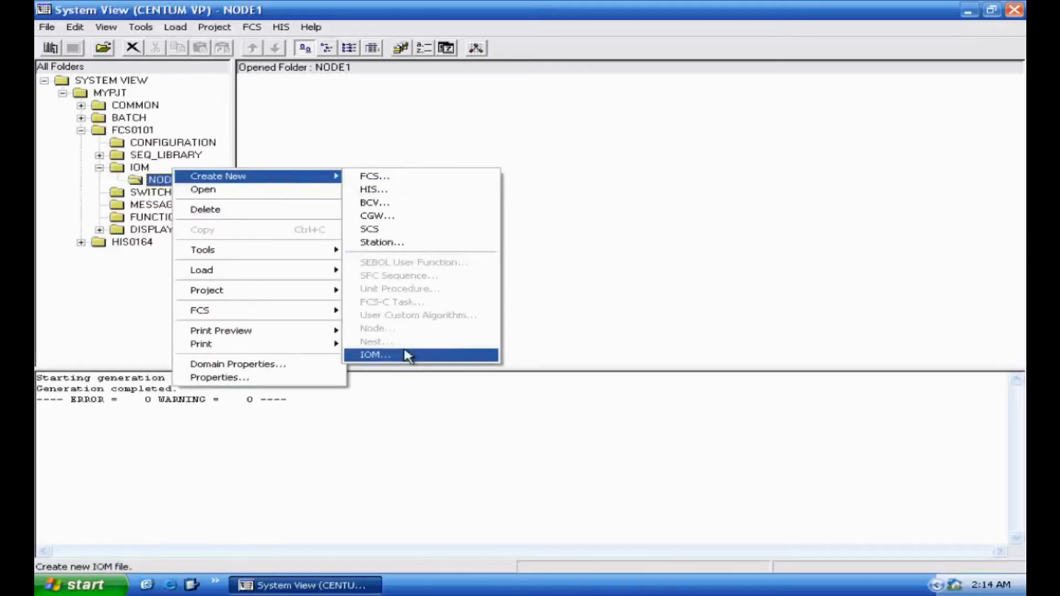
left_click(406, 357)
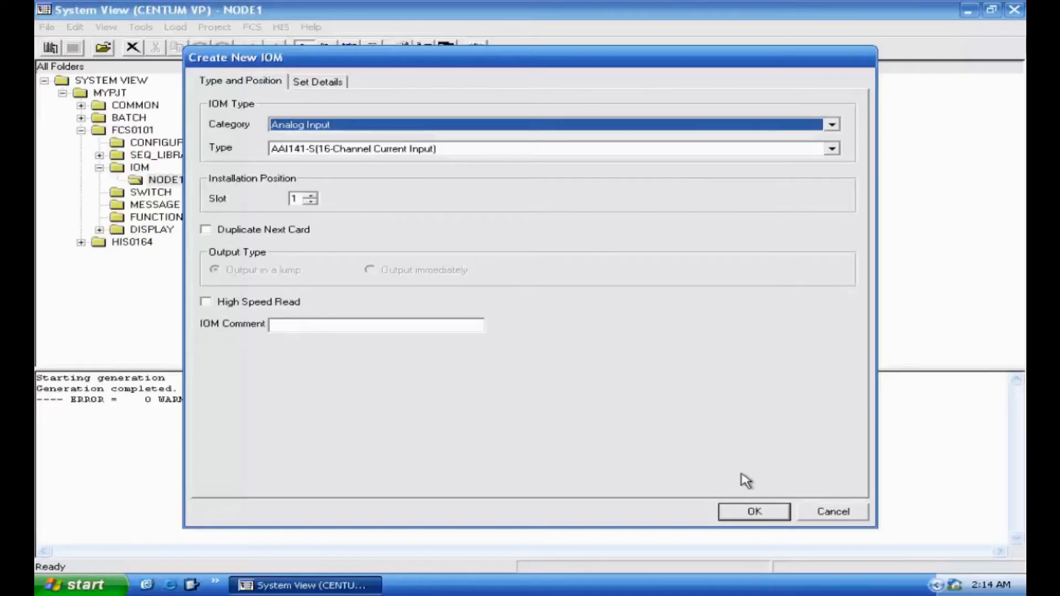
left_click(753, 513)
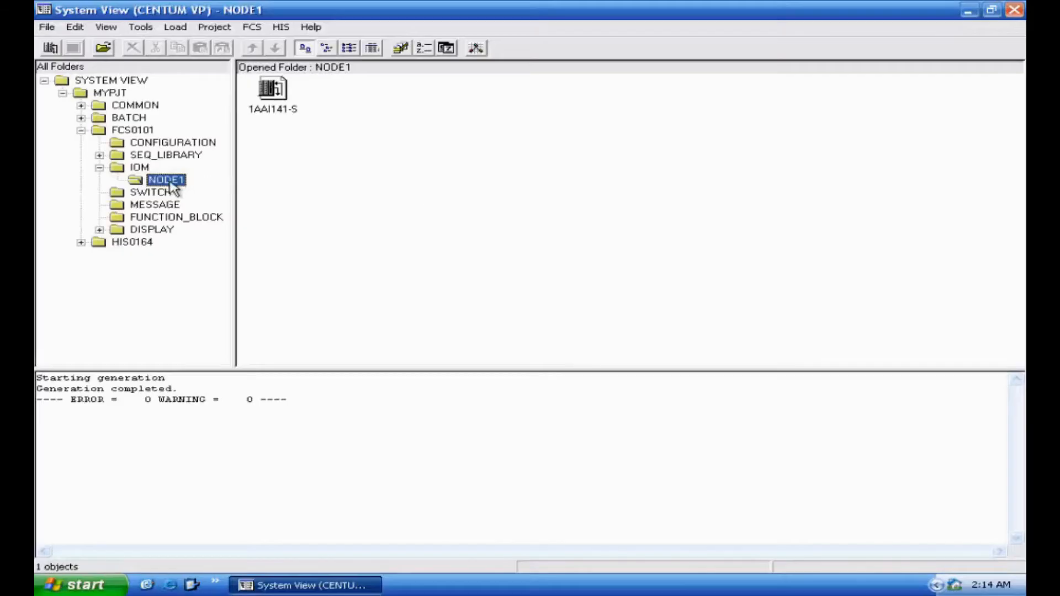
Step: Add an Analog Output module of type AAI543-S (16-Channel Current Output, Isolated) to slot 2 of NODE1
right_click(169, 177)
mouse_move(239, 175)
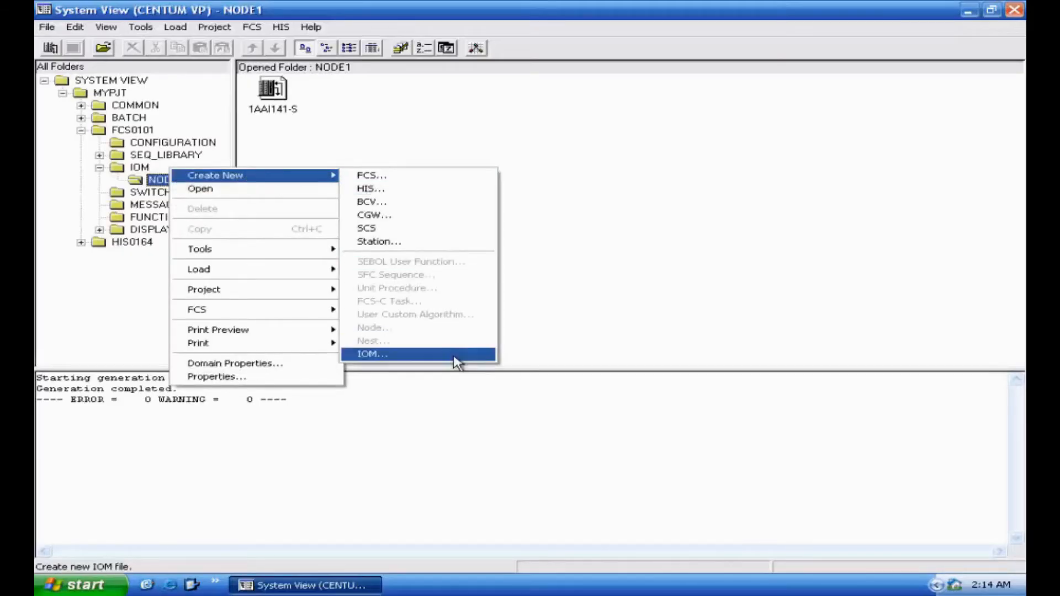
left_click(457, 360)
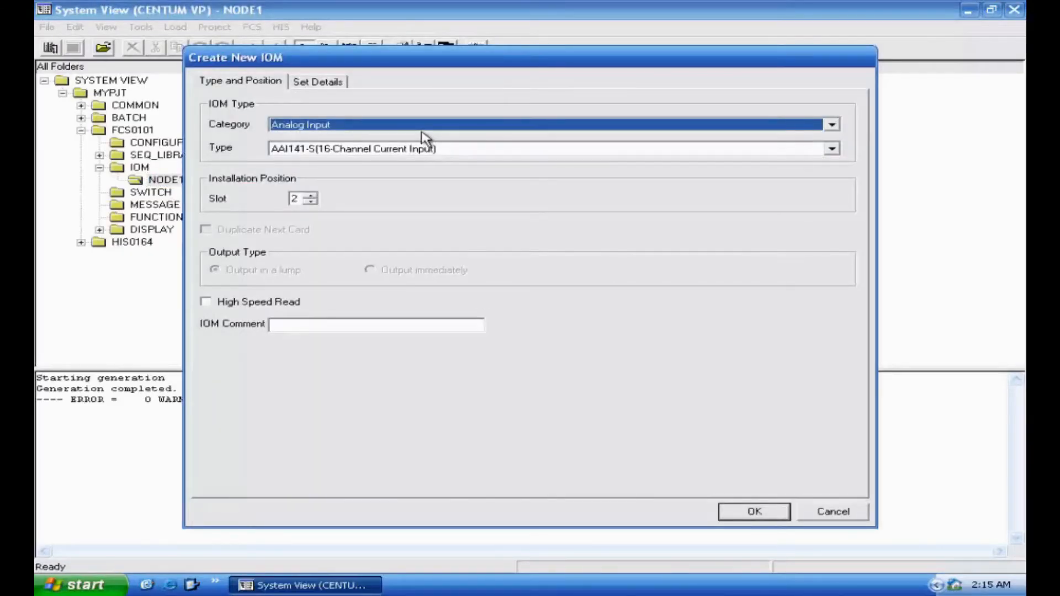
key("Down")
key("Down")
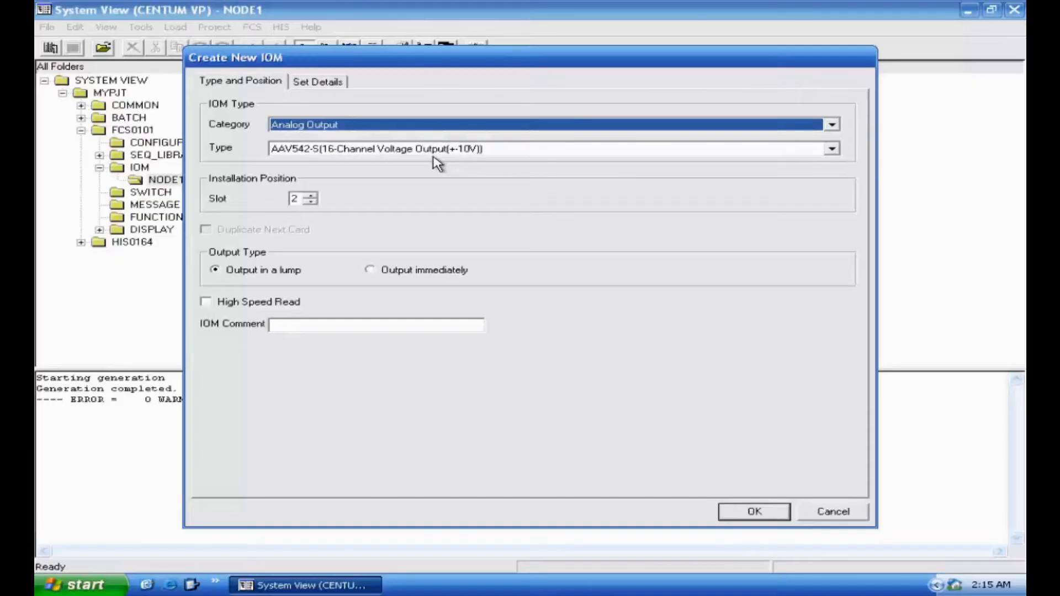
left_click(438, 156)
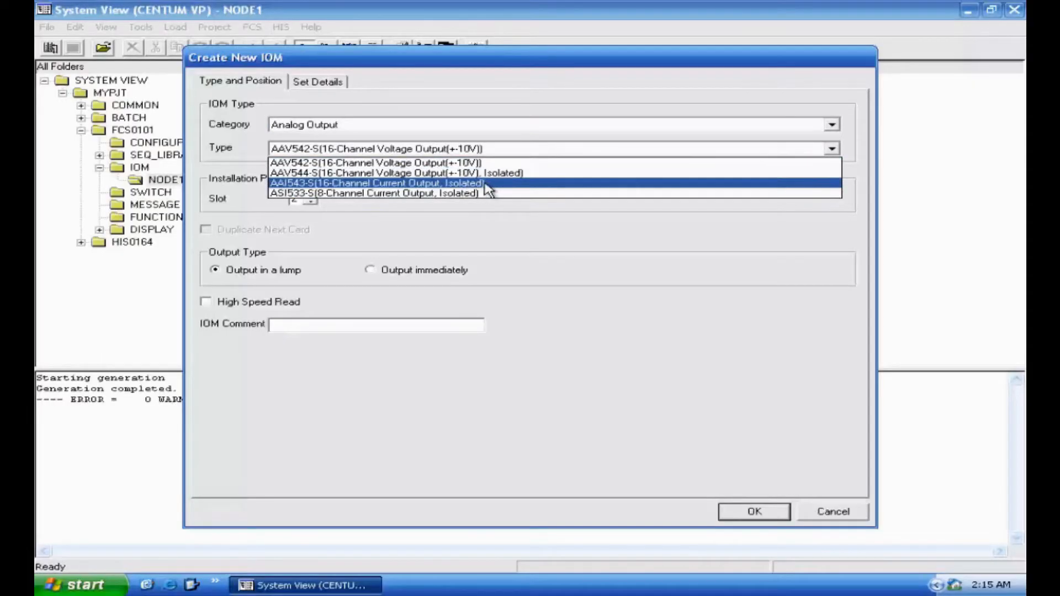
left_click(489, 183)
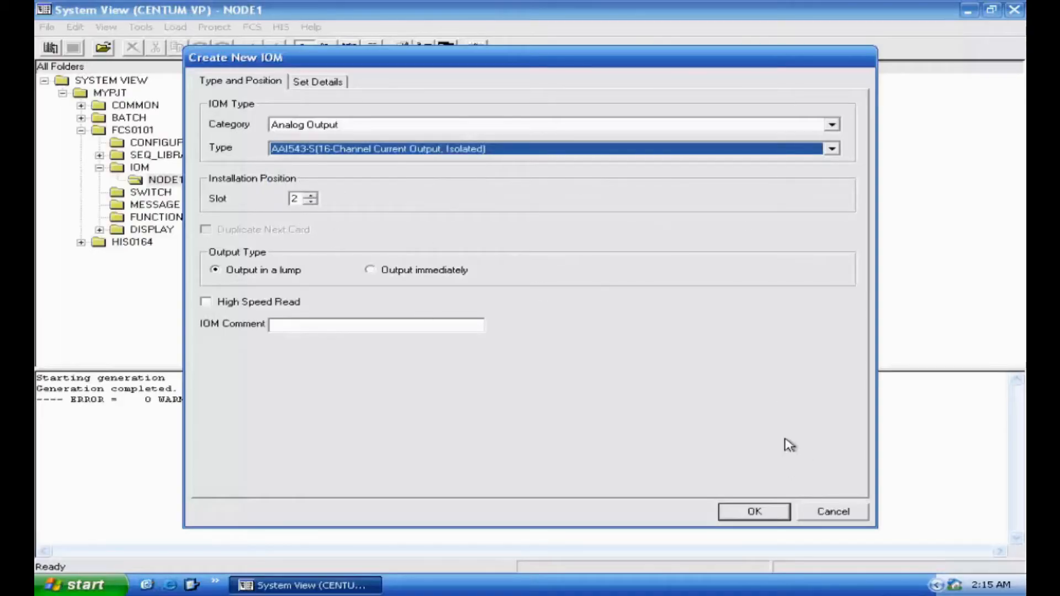
left_click(754, 511)
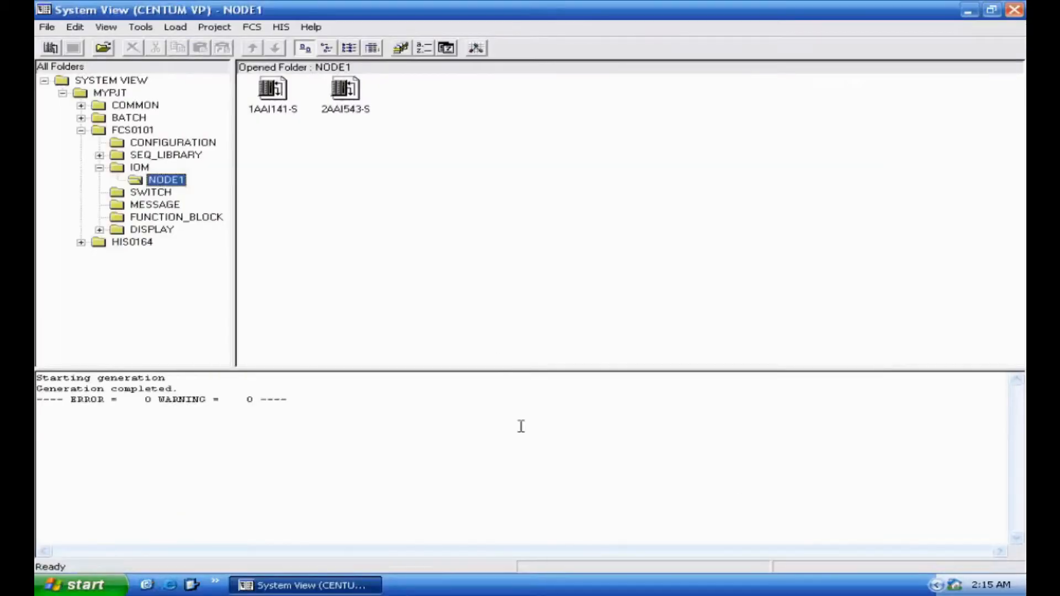
Step: Add a Status Input module of type ADV157-S (32-Channel Status Input, Single support only) to slot 3 of NODE1
right_click(386, 190)
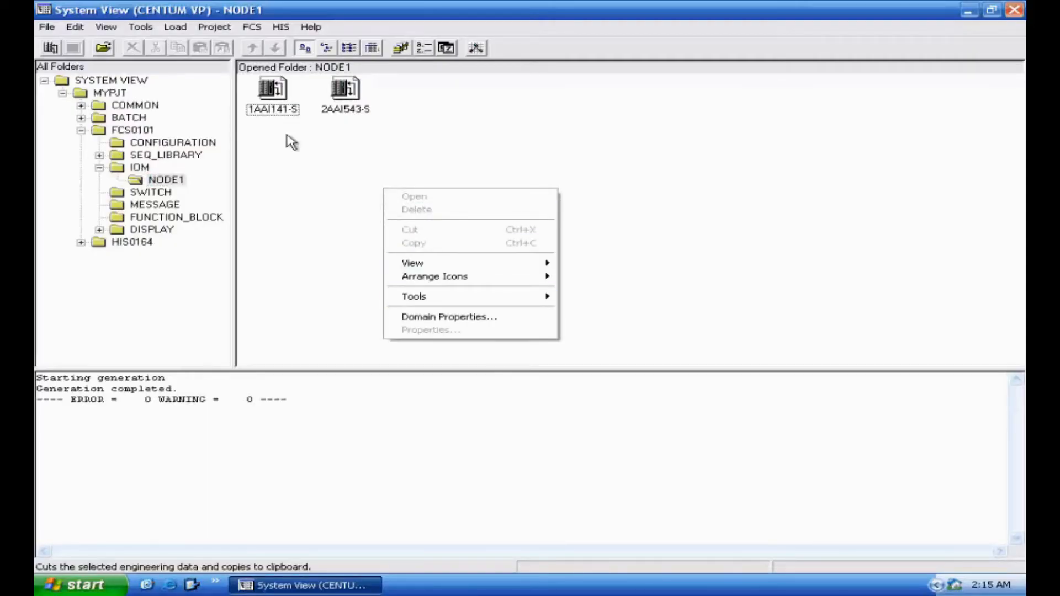
right_click(175, 181)
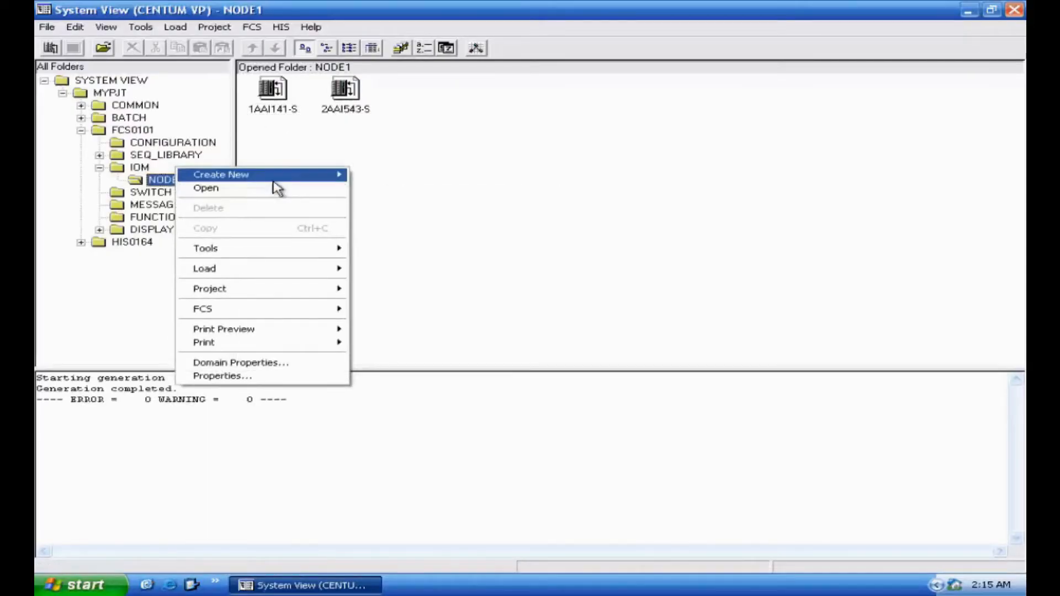
mouse_move(303, 176)
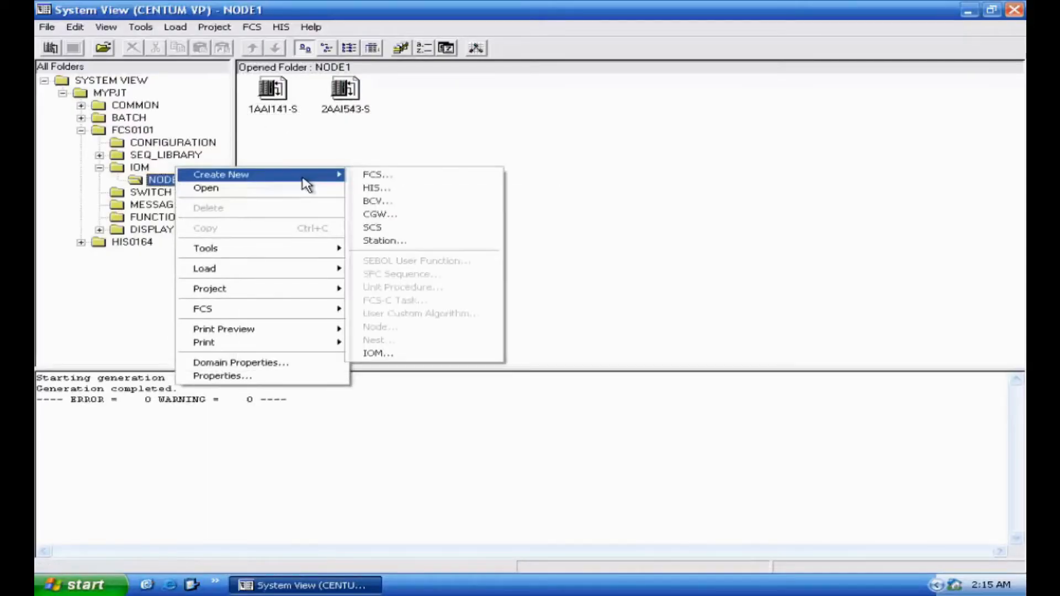
left_click(439, 354)
key("Down")
key("Down")
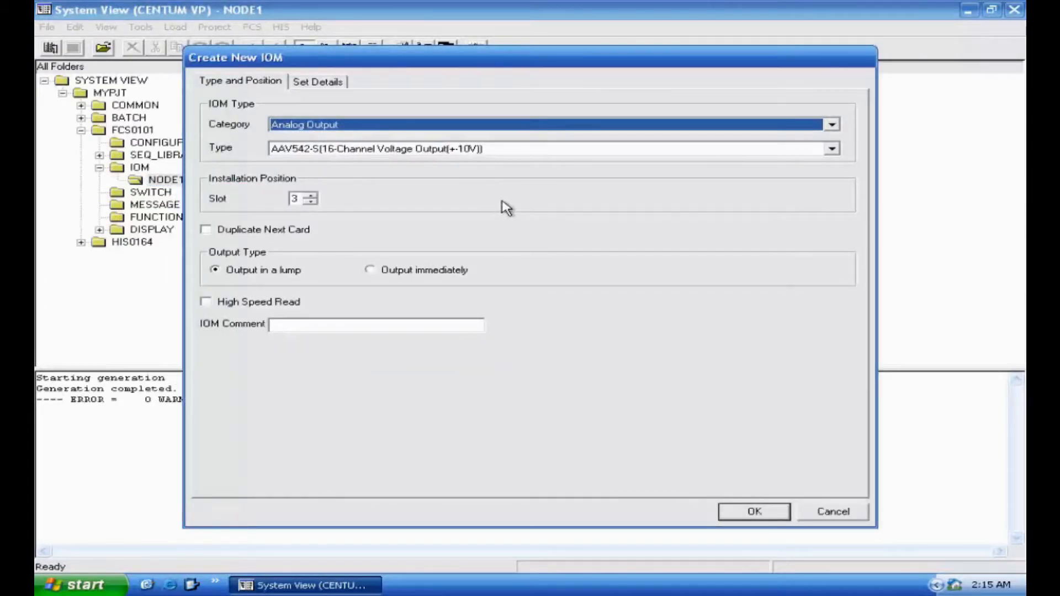
key("Down")
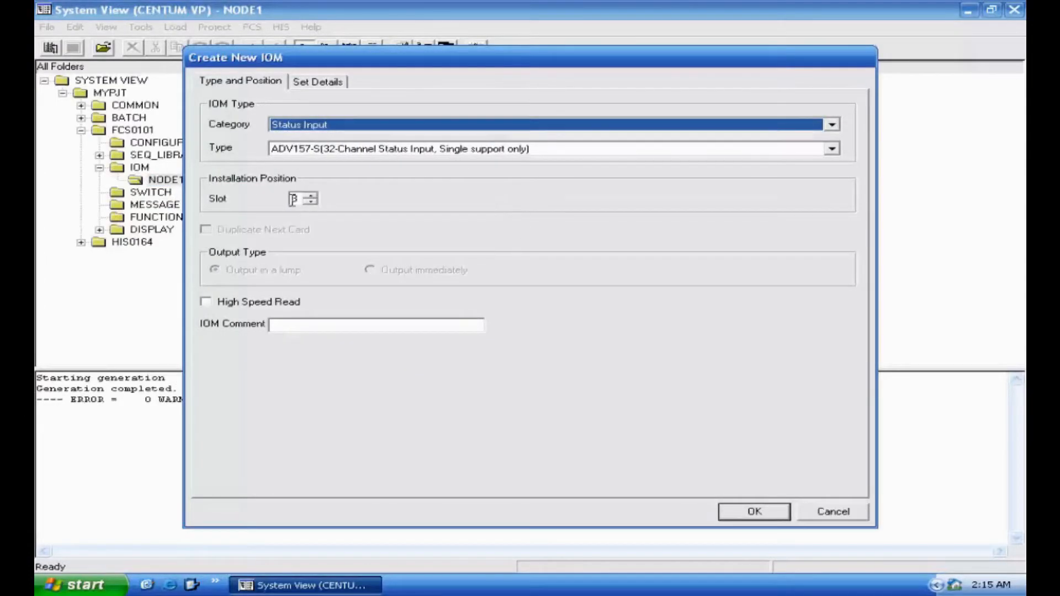
left_click(746, 512)
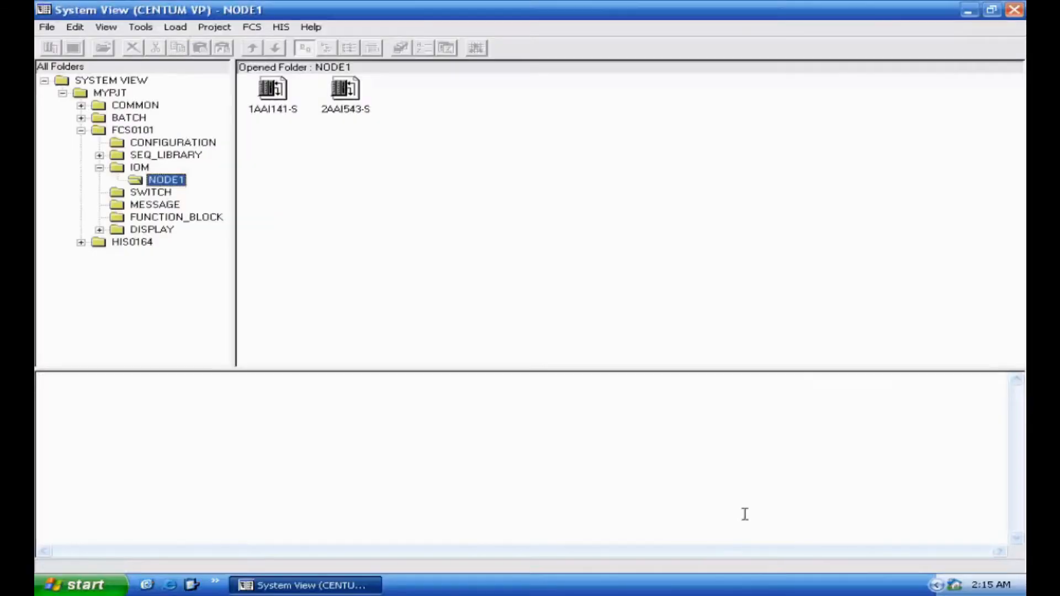
Step: Add a Status Output module of type ADV557-S (32-Channel Status Output, Single support only) to slot 4 of NODE1
right_click(167, 184)
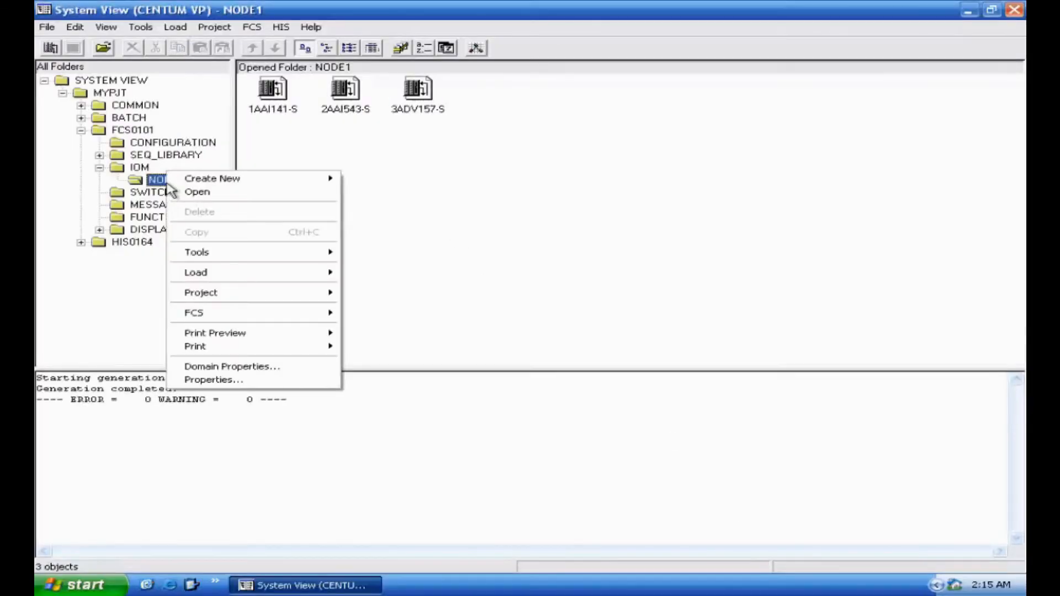
mouse_move(221, 179)
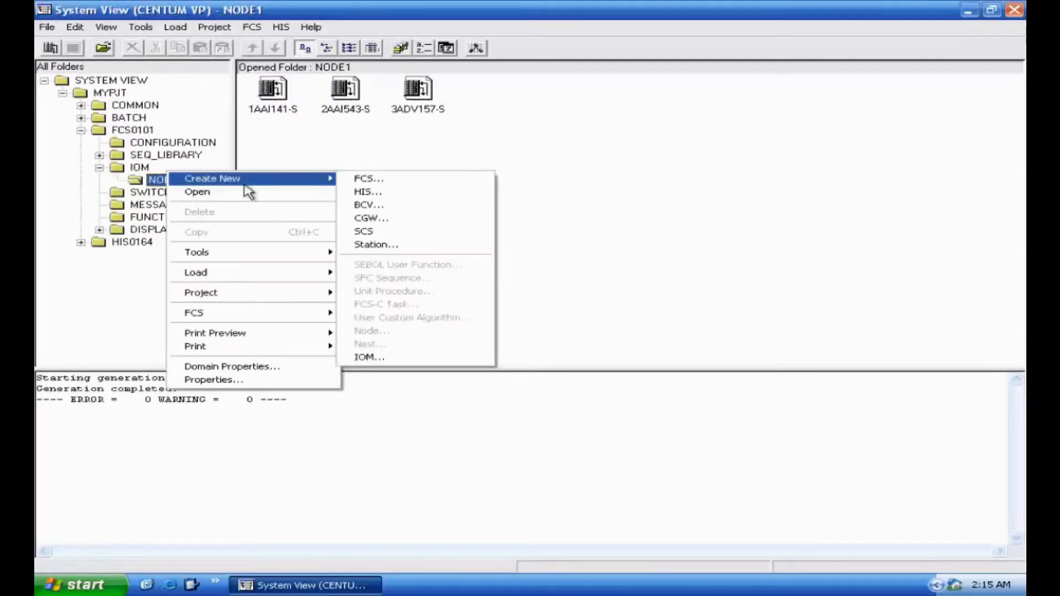
left_click(428, 357)
scroll(435, 363, "down", 3)
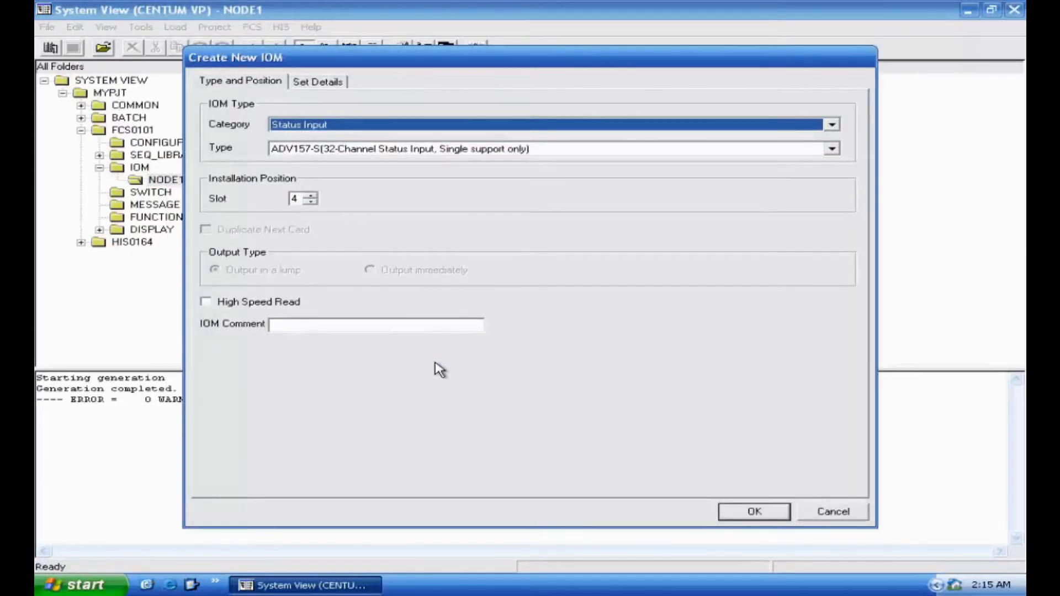
scroll(442, 369, "down", 1)
scroll(444, 369, "down", 2)
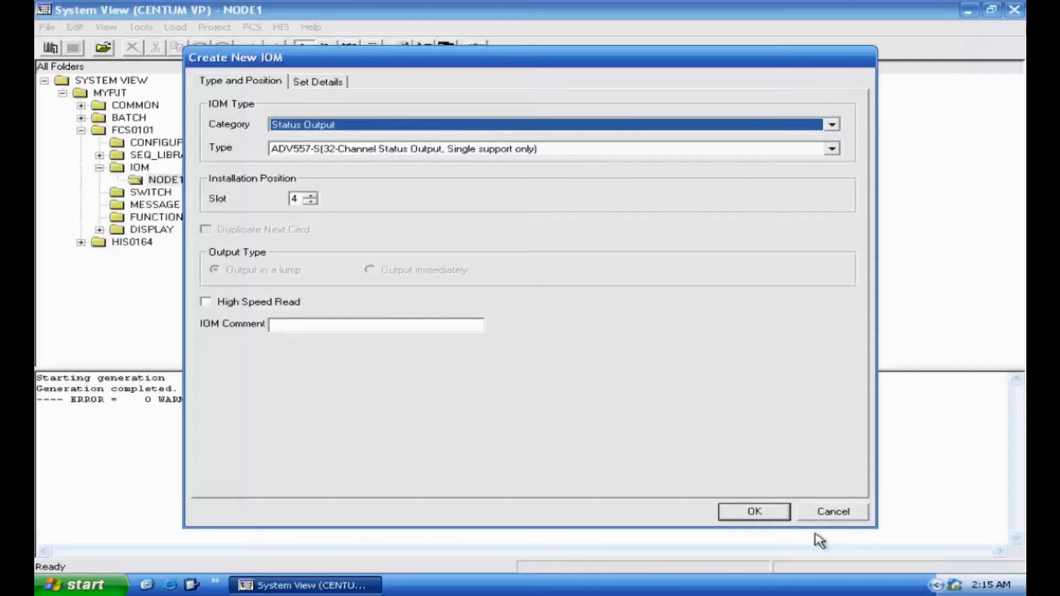
left_click(753, 510)
left_click(583, 267)
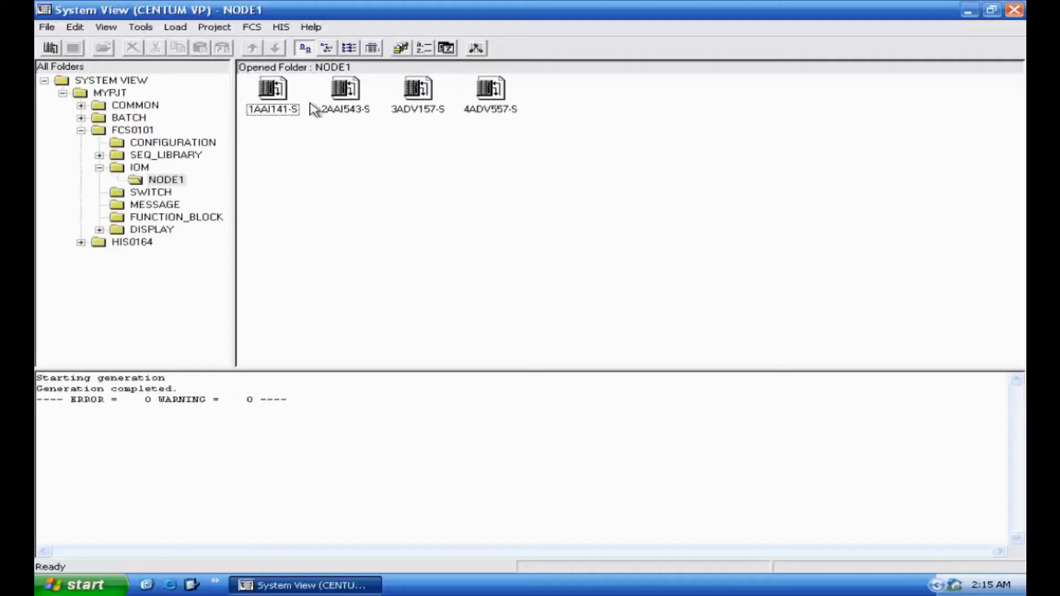
Step: Open the 3ADV157-S status input module for editing and narrow its P&ID Tag Name column
left_click(425, 106)
double_click(425, 106)
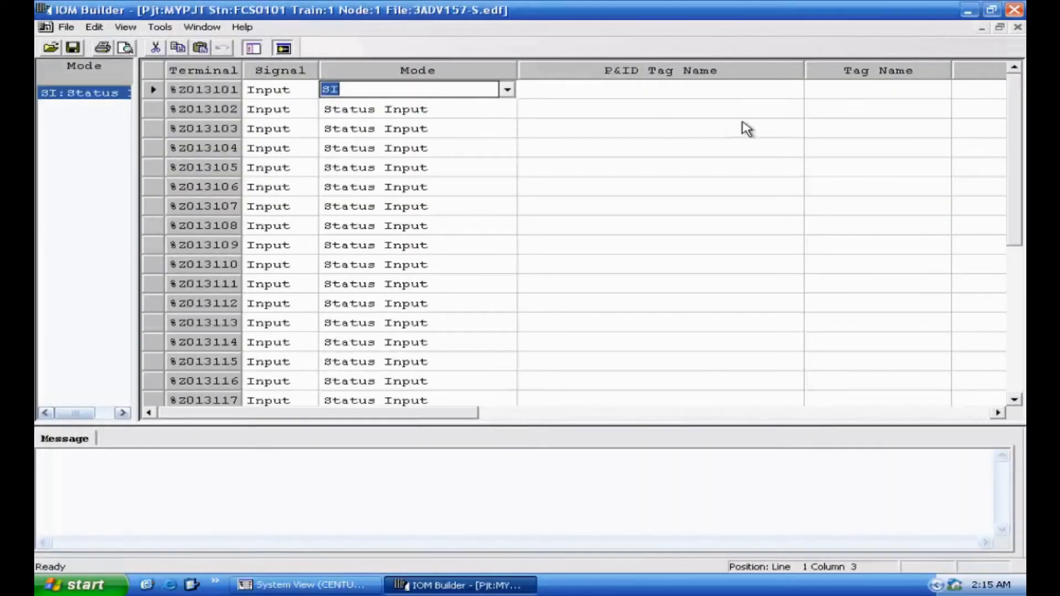
left_click(795, 71)
left_click(844, 130)
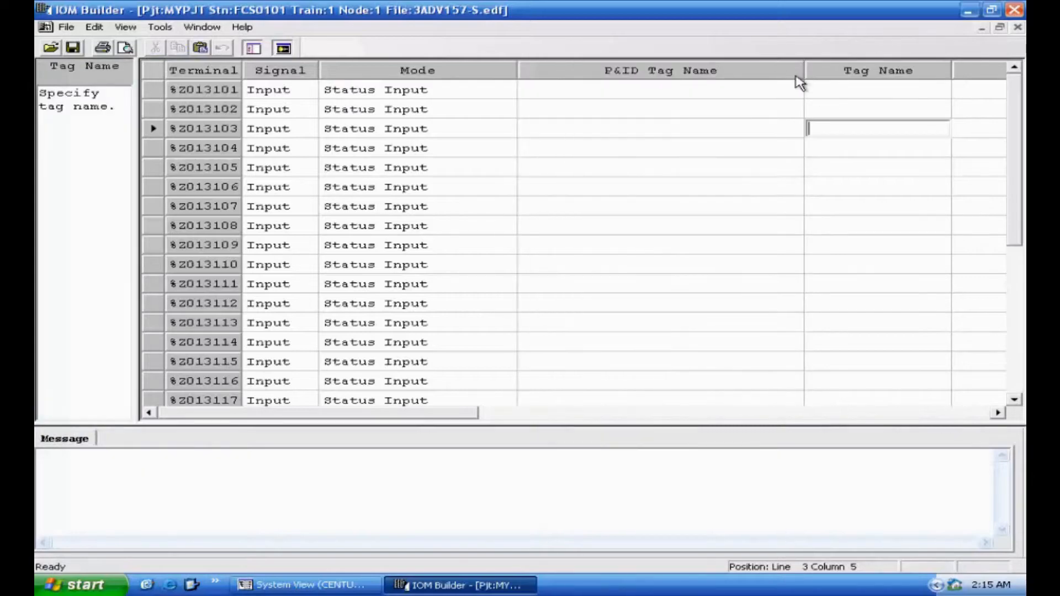
left_click_drag(805, 72, 606, 77)
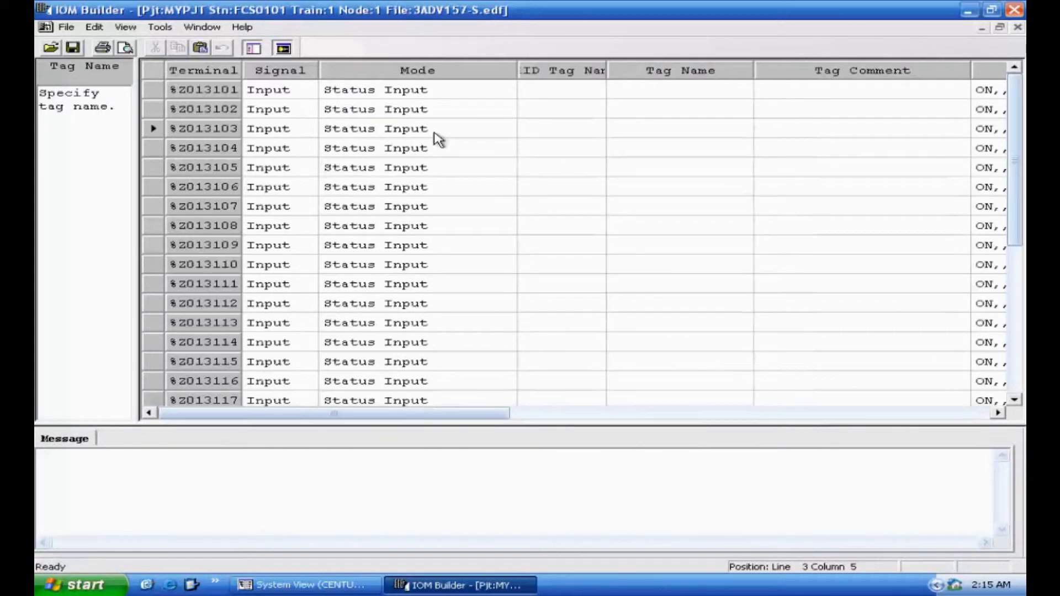
left_click(206, 94)
left_click(203, 112)
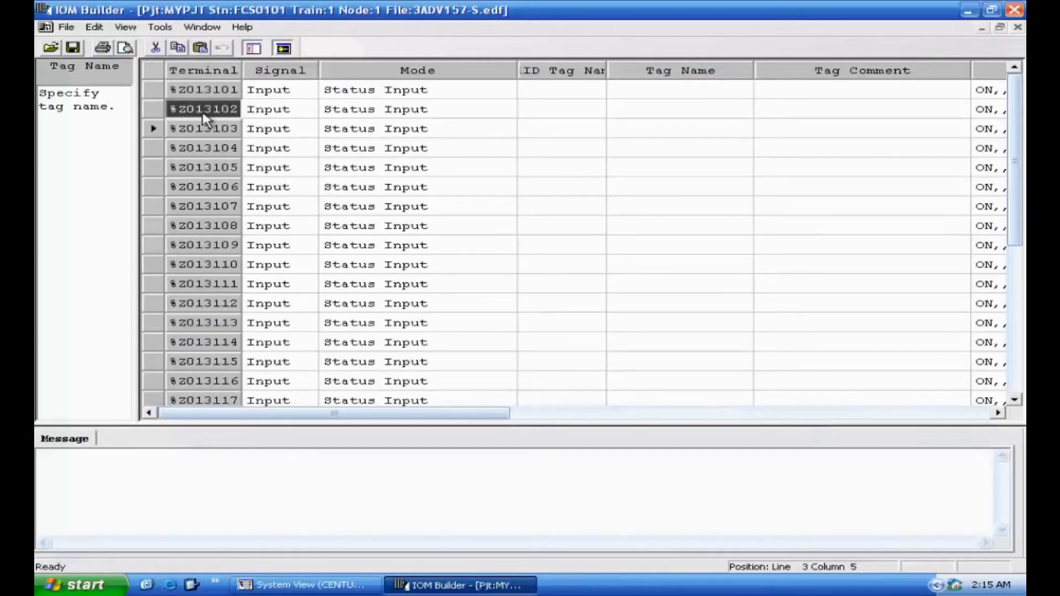
left_click(203, 90)
left_click(208, 113)
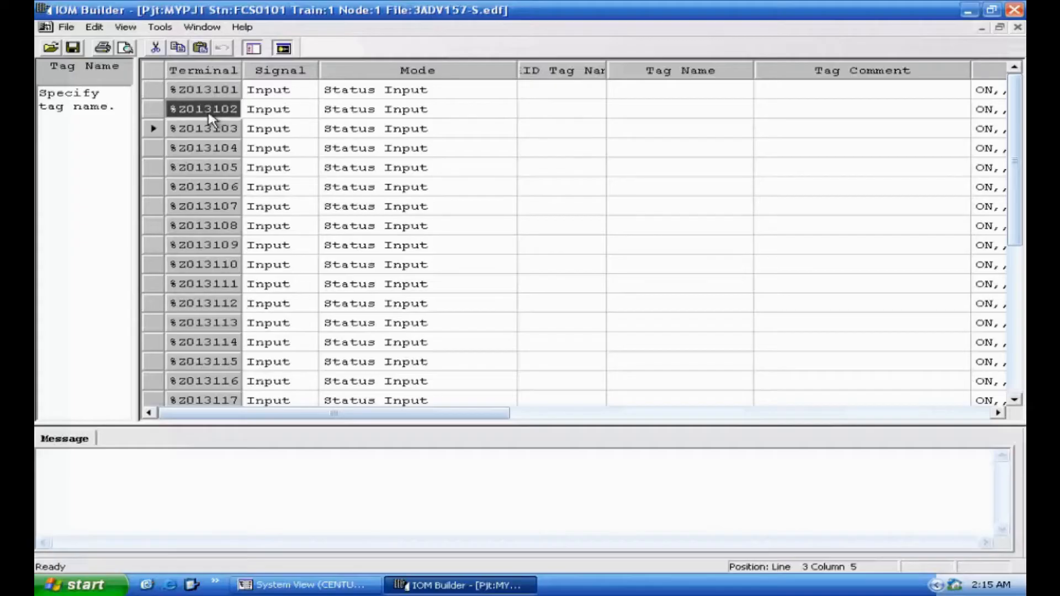
Step: Enter the tag names E1, E2 and E3 for terminals %Z013101, %Z013102 and %Z013103
left_click(640, 93)
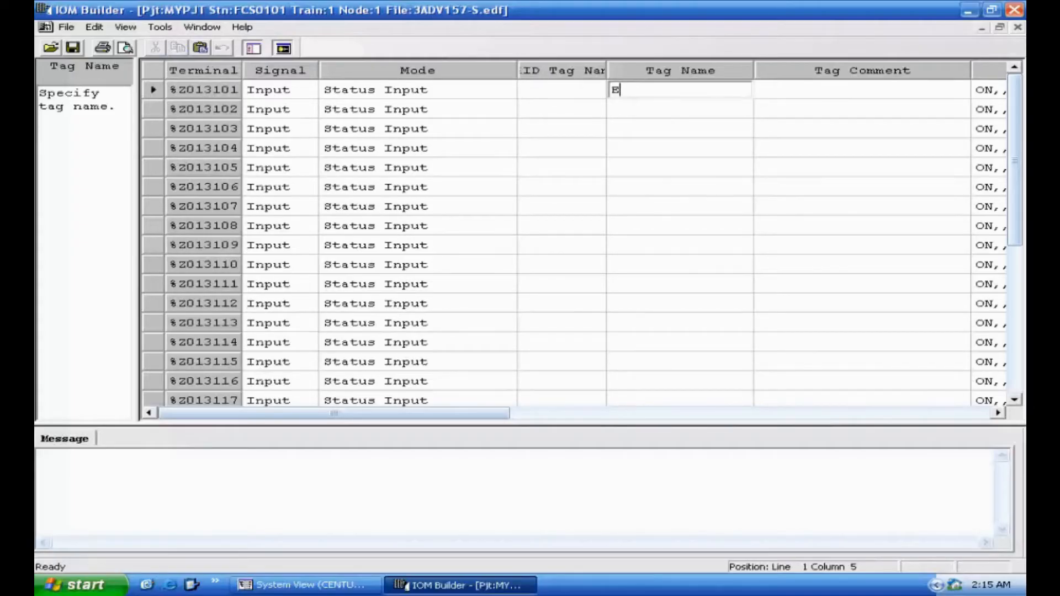
key("Tab")
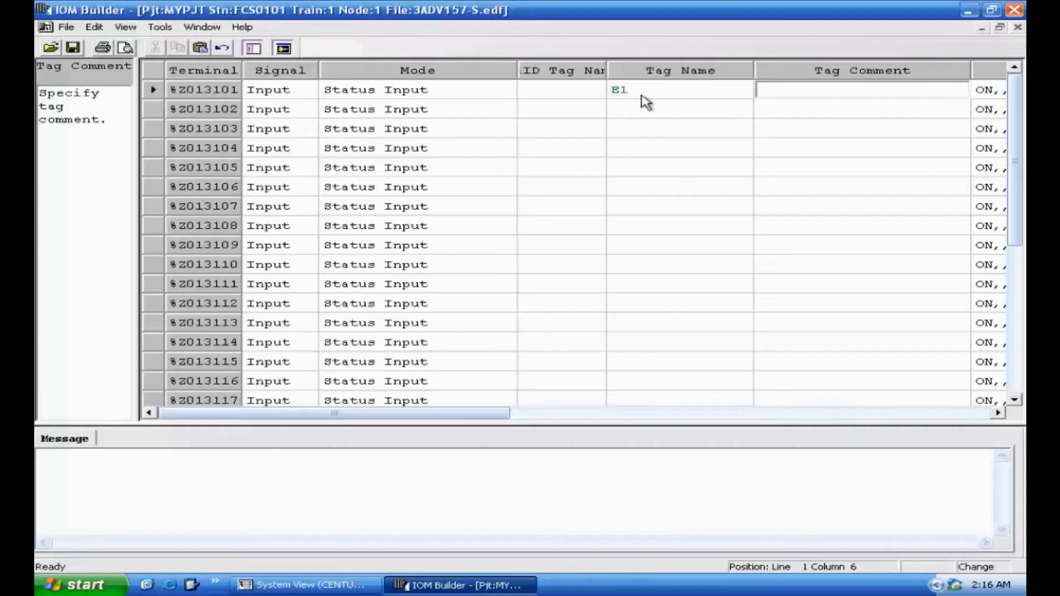
left_click(638, 110)
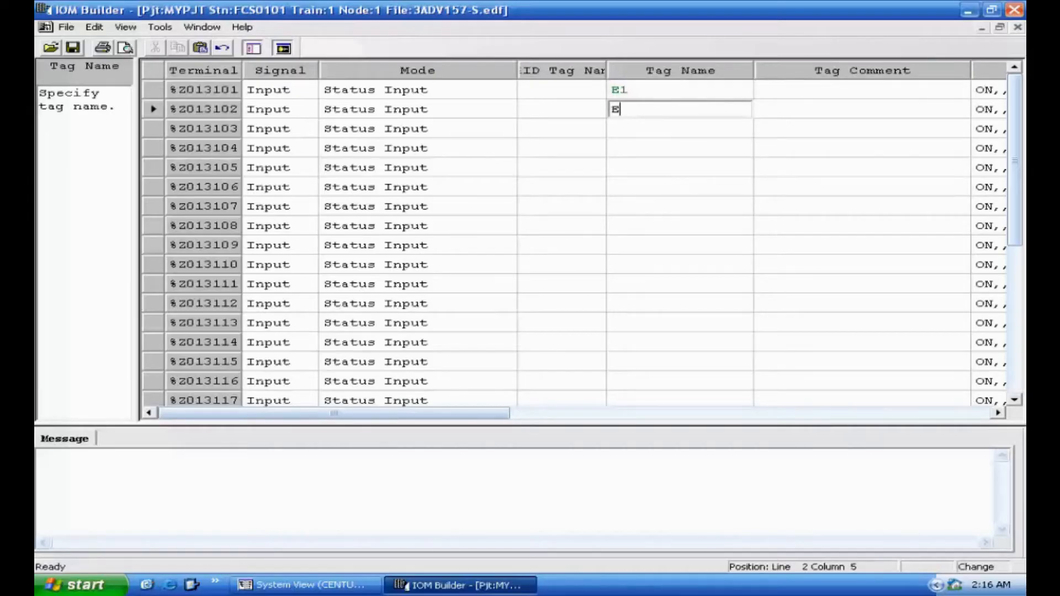
type("E2")
left_click(636, 122)
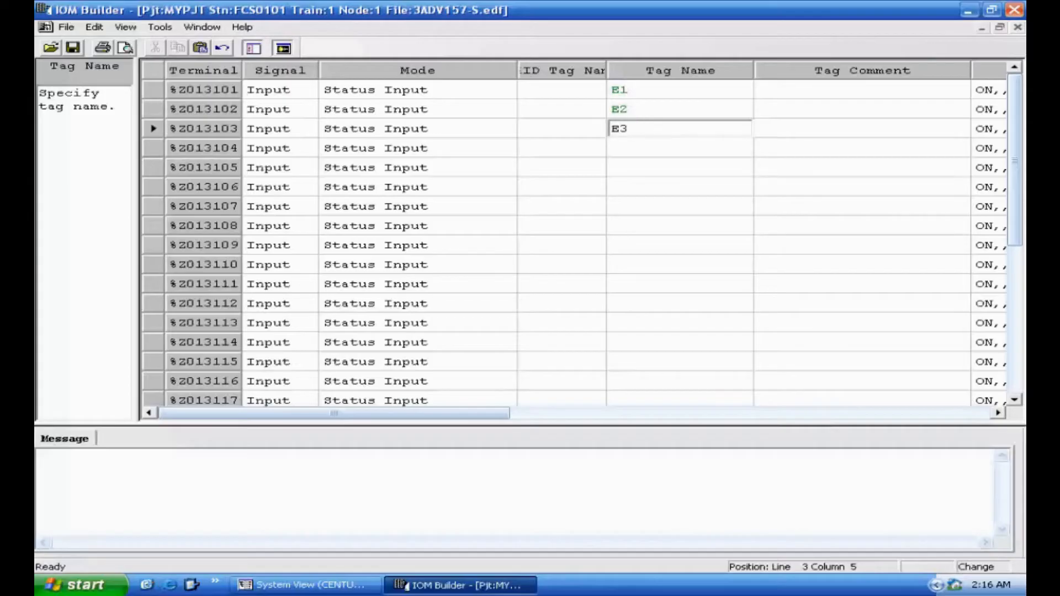
type("E3")
Step: Enter the tag names E4, E5 and E6 for terminals %Z013104 to %Z013106, and save and close the module file
left_click(631, 148)
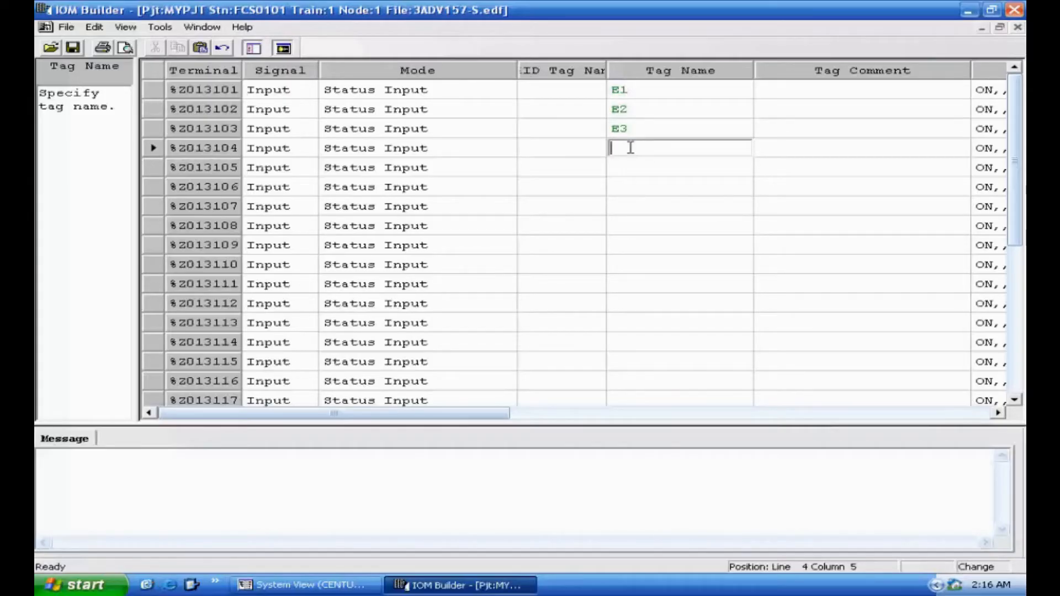
left_click(633, 166)
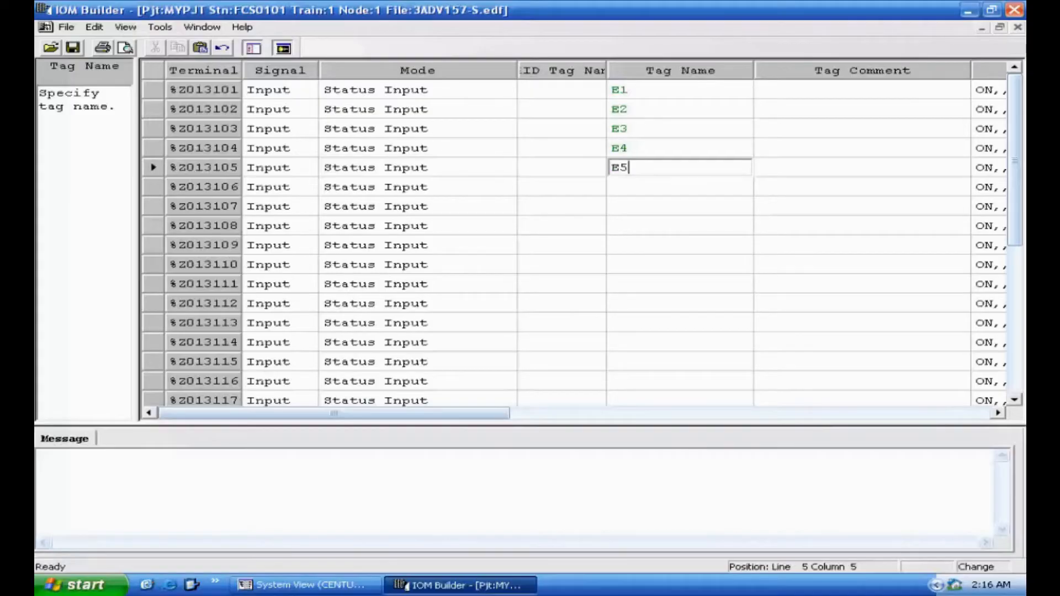
key("Tab")
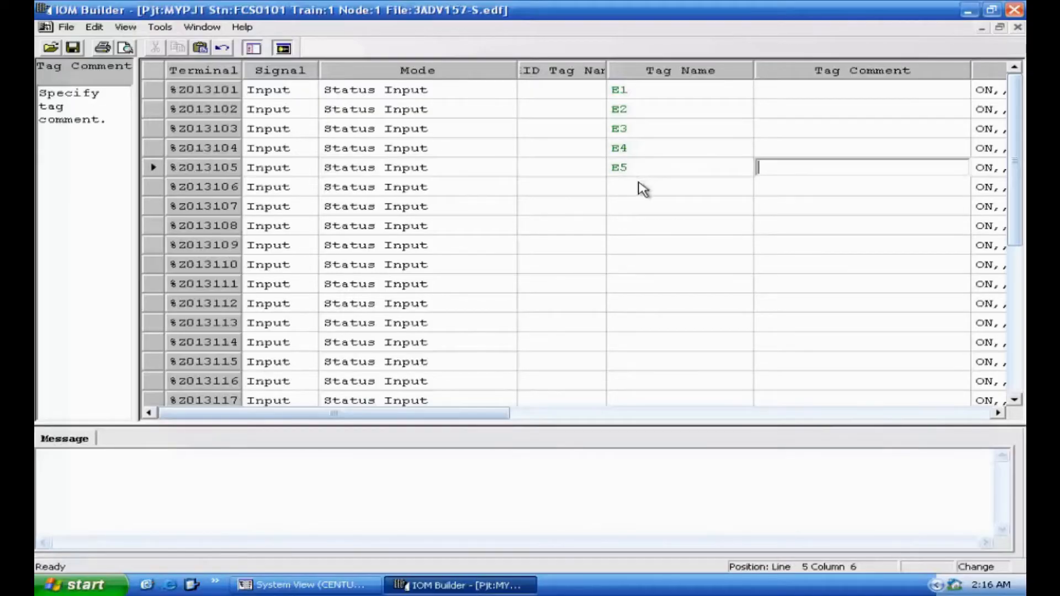
left_click(636, 190)
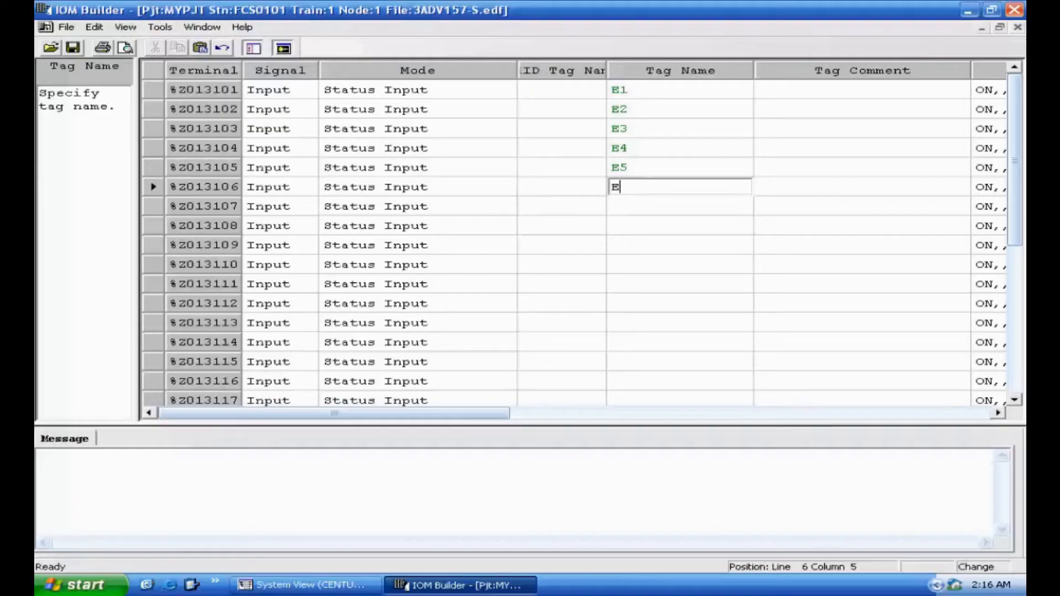
type("E6")
key("Tab")
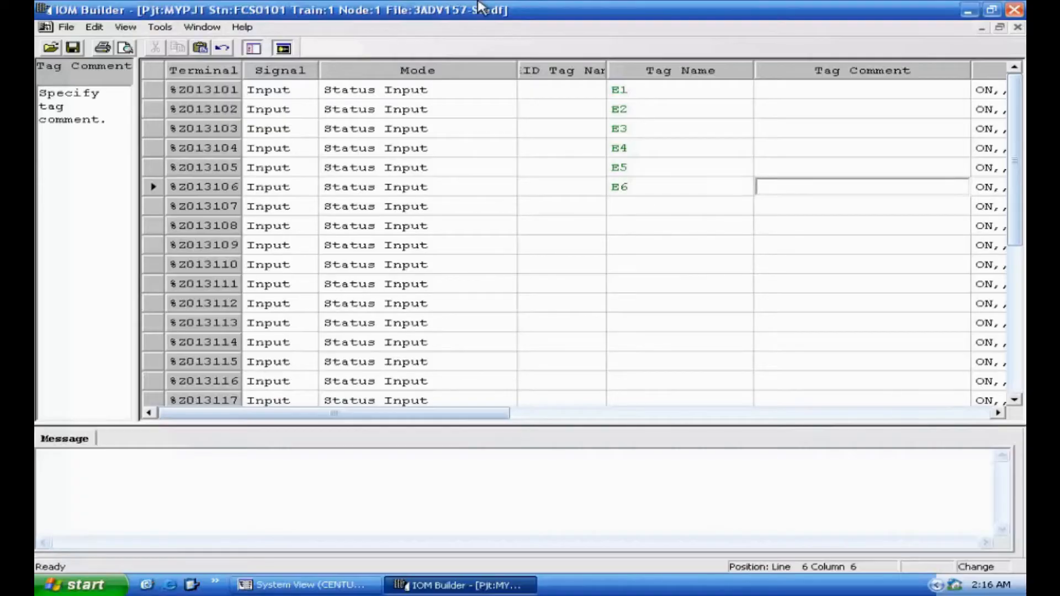
left_click(73, 49)
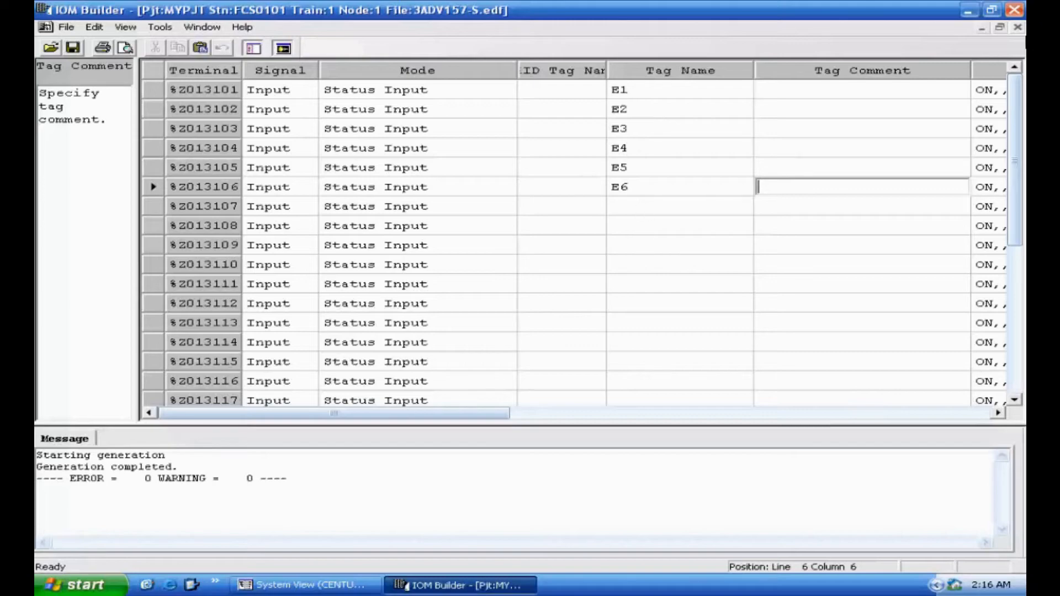
left_click(1015, 10)
Step: Open the 4ADV557-S status output module, enter tag name A1 for terminal %Z014101 and save the file
double_click(491, 89)
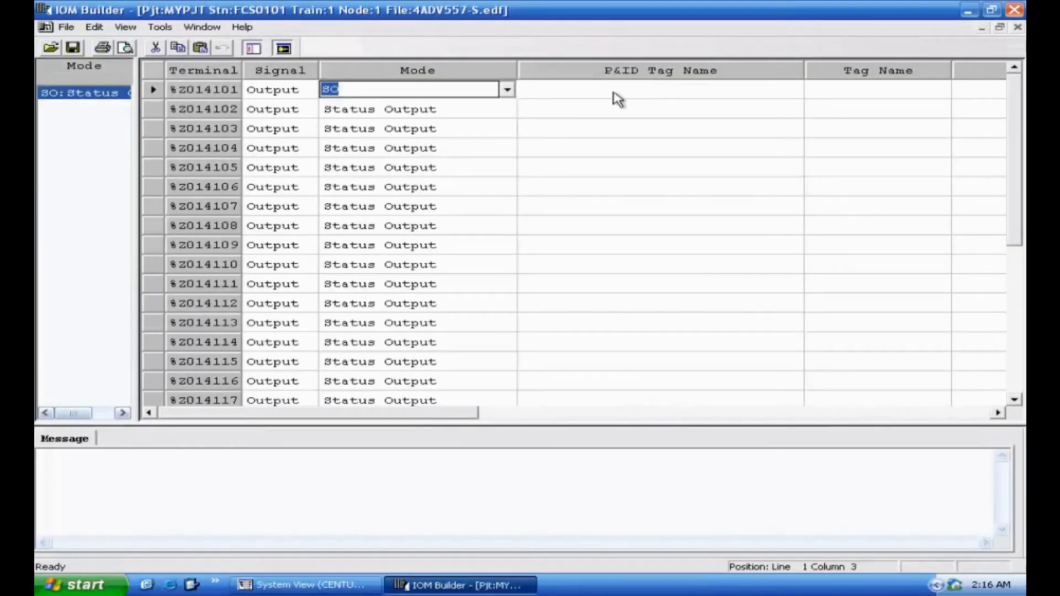
left_click(614, 93)
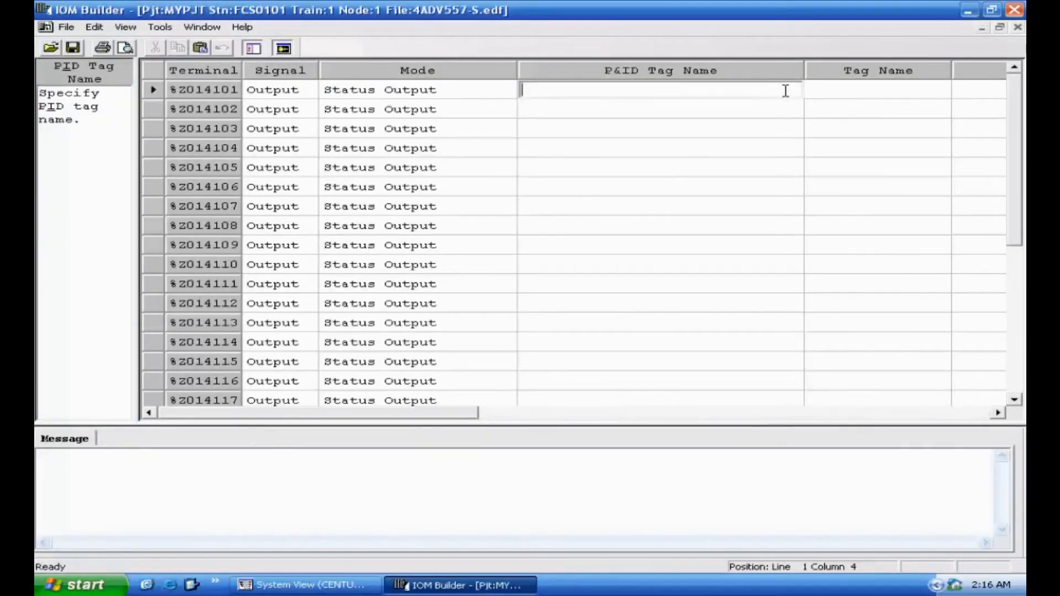
left_click(818, 91)
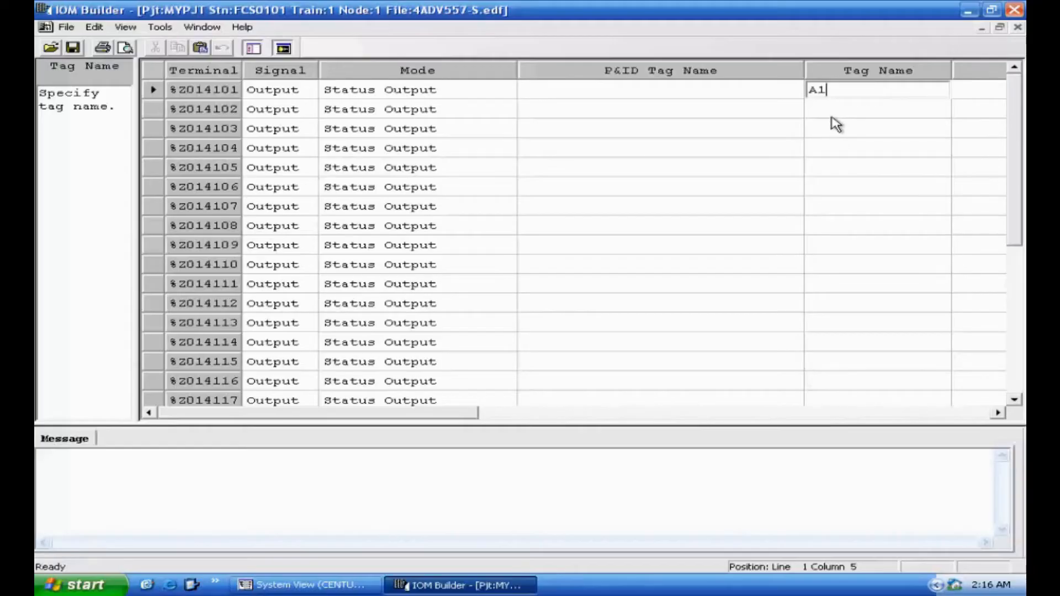
key("Return")
left_click(830, 92)
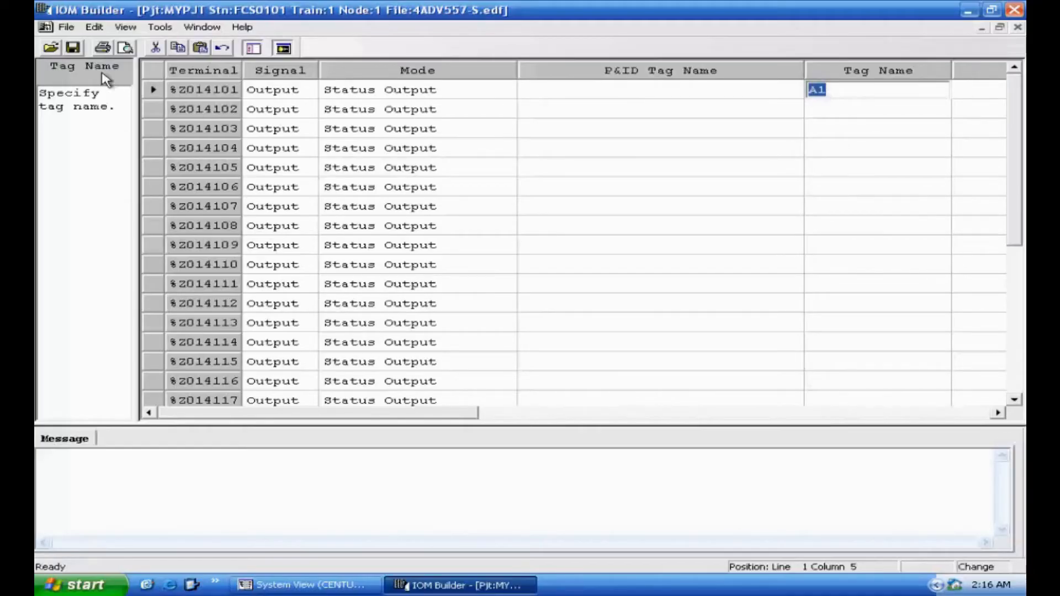
left_click(74, 49)
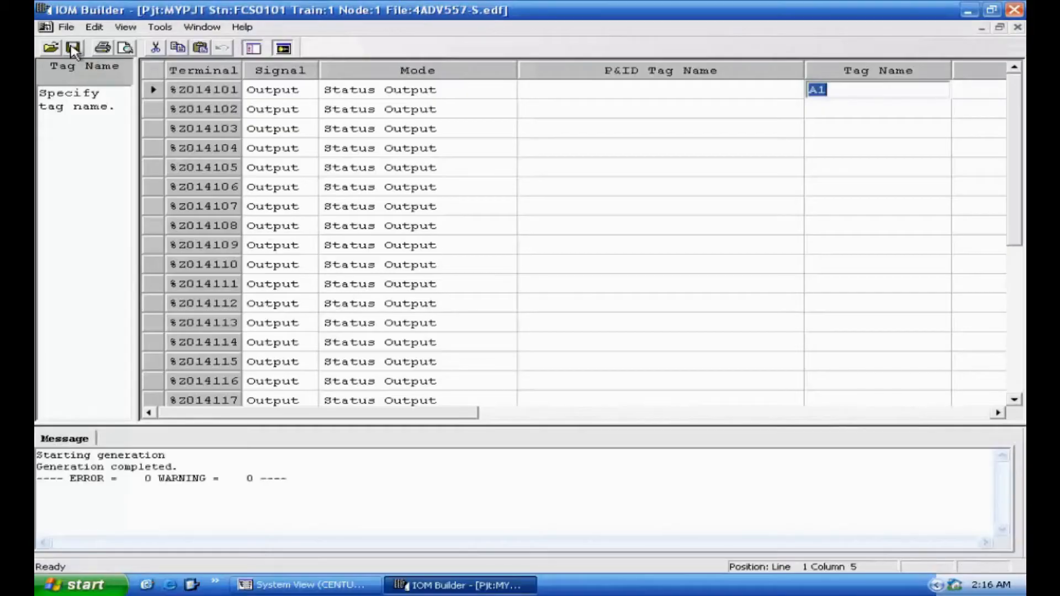
Step: Save the 4ADV557-S module file once more and close it to return to System View
left_click(198, 93)
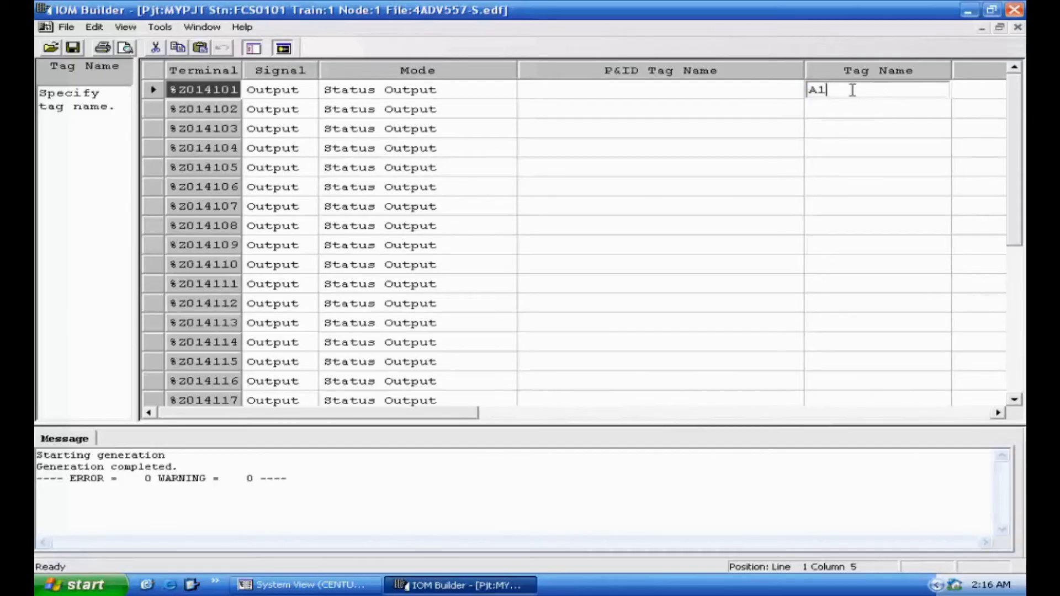
left_click(679, 83)
left_click(199, 93)
left_click(76, 52)
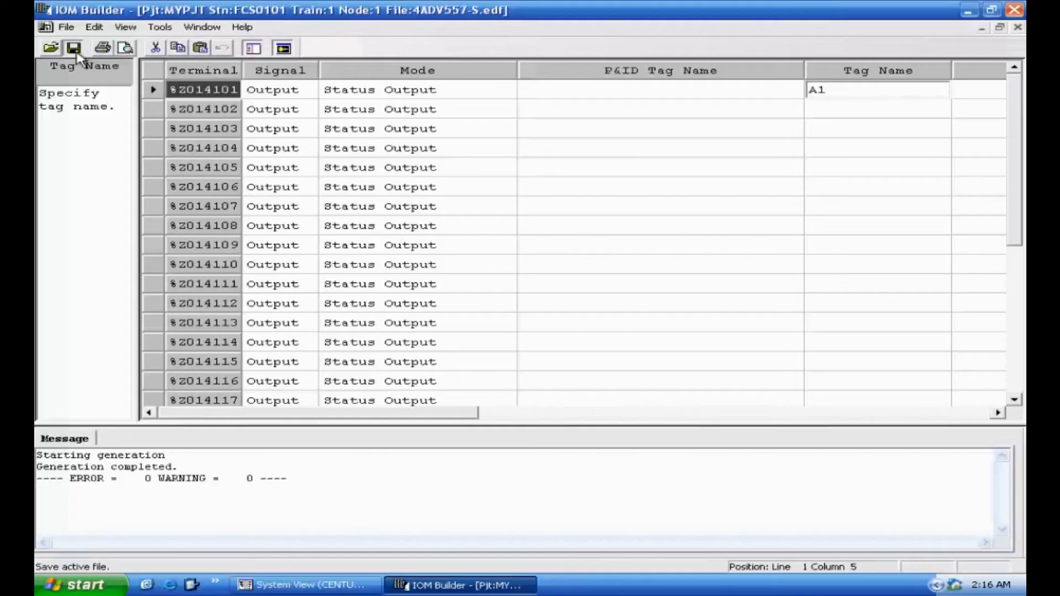
left_click(1015, 10)
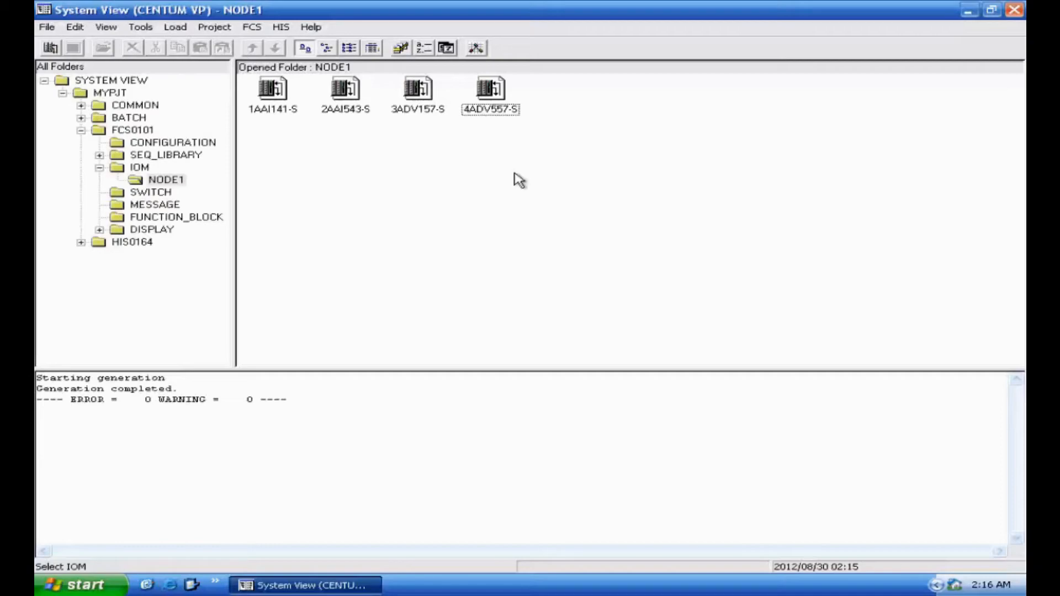
Step: Collapse the IOM folder and open control drawing DR0001 from the FUNCTION_BLOCK folder of FCS0101
left_click(100, 169)
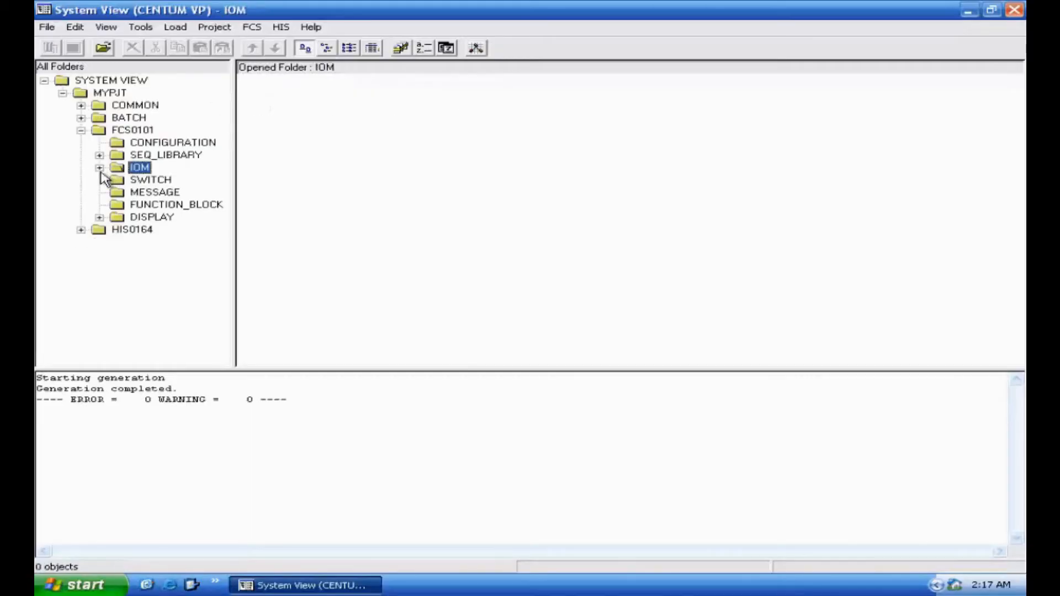
left_click(191, 205)
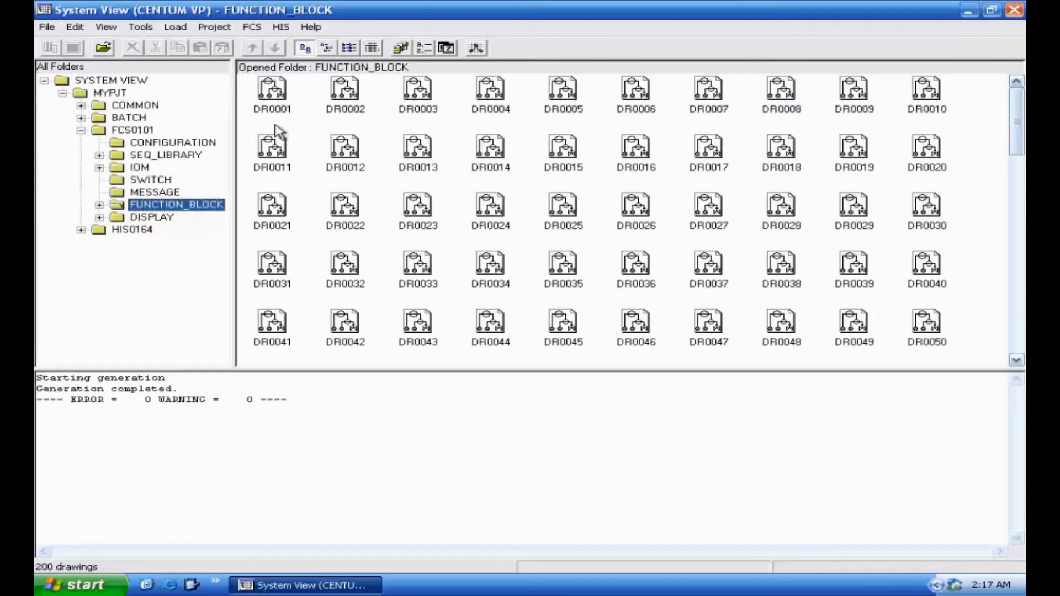
left_click(272, 95)
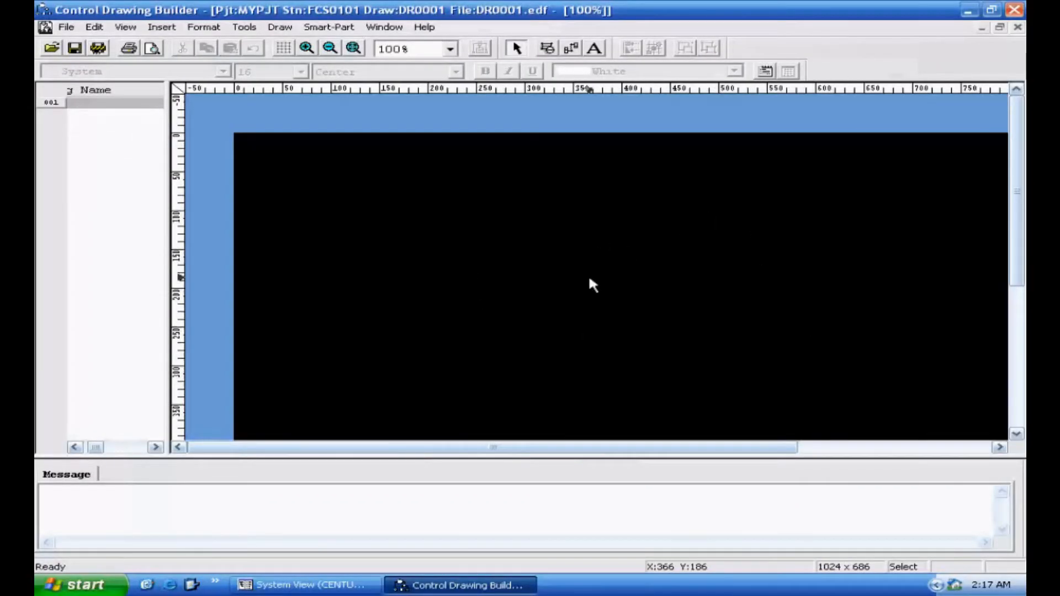
Step: Insert an AND function block into the empty area of control drawing DR0001
left_click_drag(1017, 187, 1017, 218)
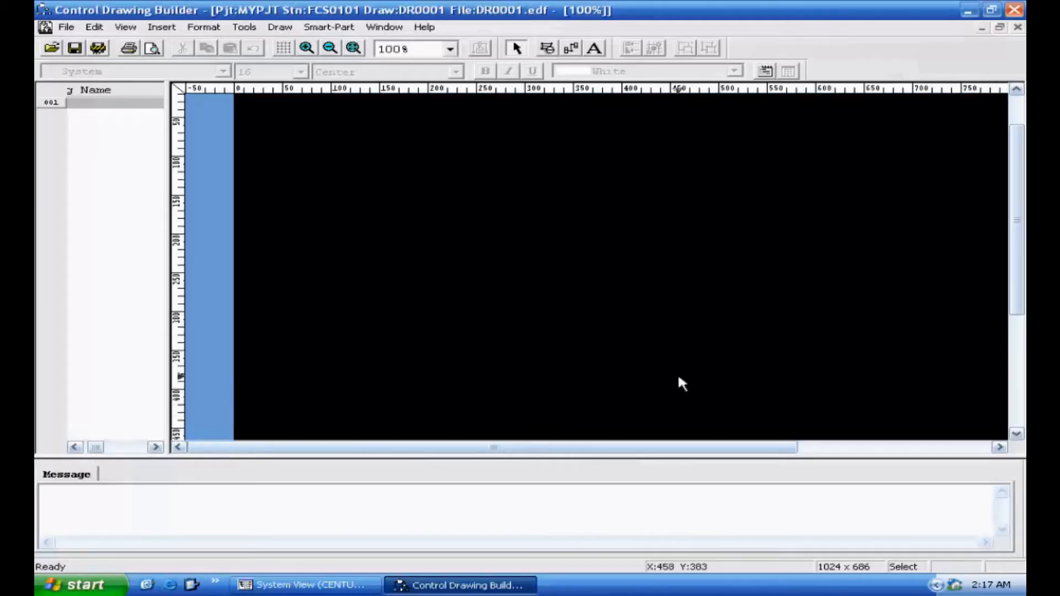
left_click_drag(561, 449, 603, 432)
right_click(549, 251)
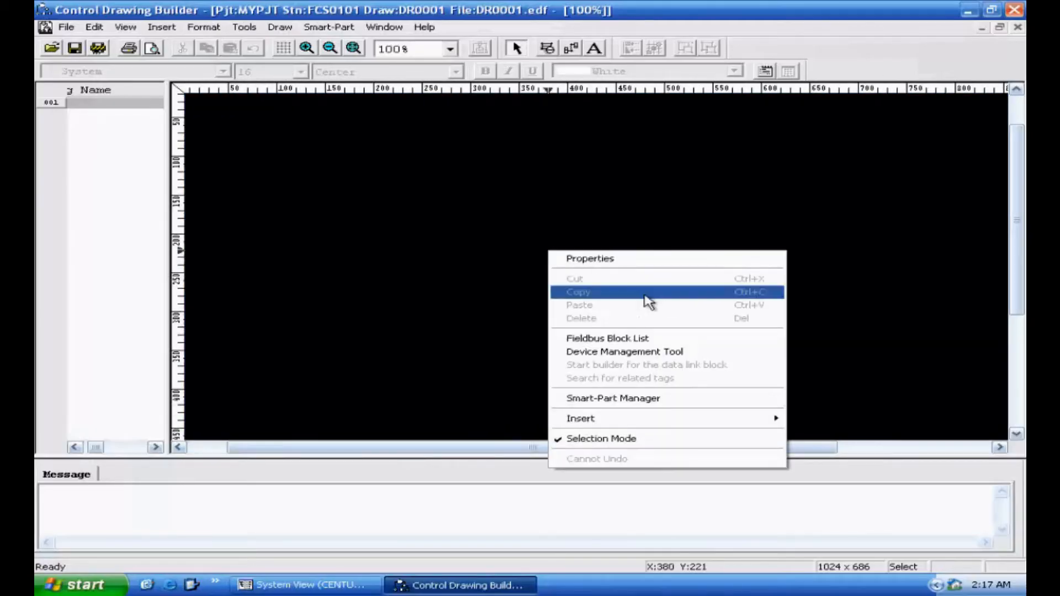
mouse_move(739, 419)
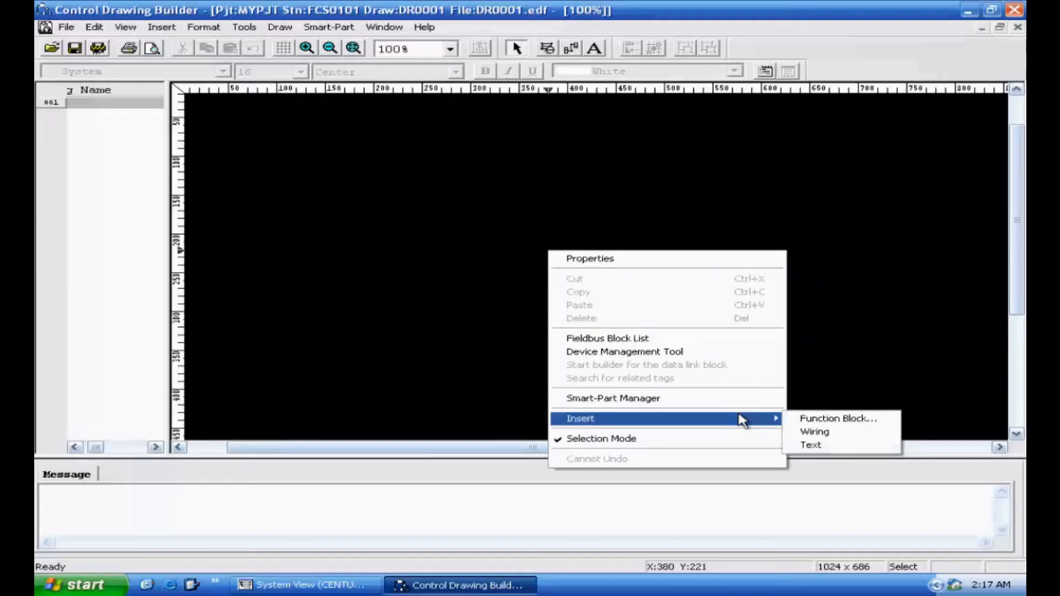
left_click(805, 420)
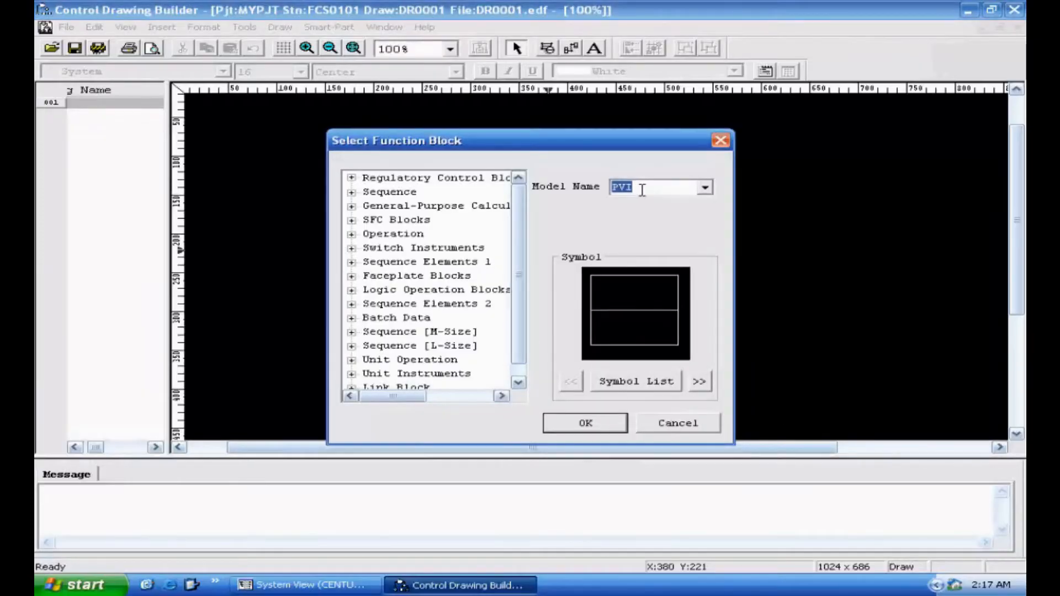
type("AND")
left_click(605, 425)
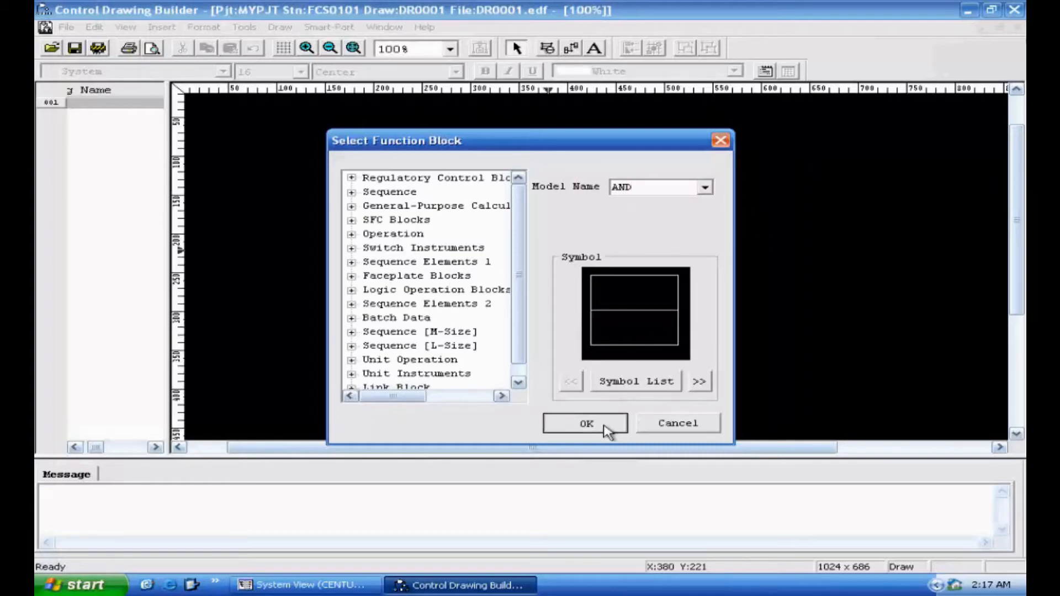
left_click(623, 243)
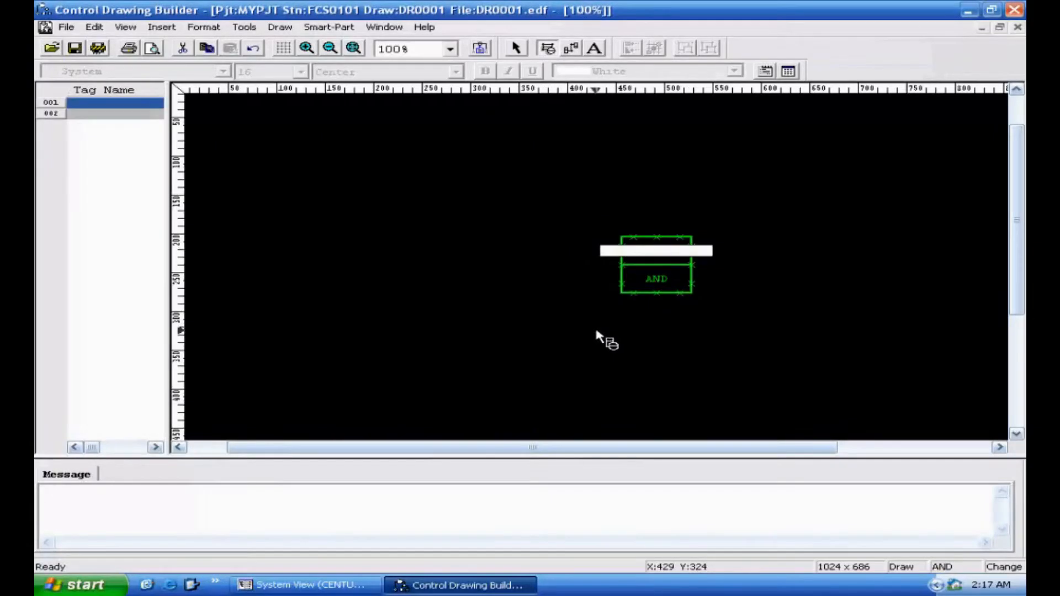
Step: Enter the tag name UND1 for the new AND block and return to selection mode
type("UND1")
key("Return")
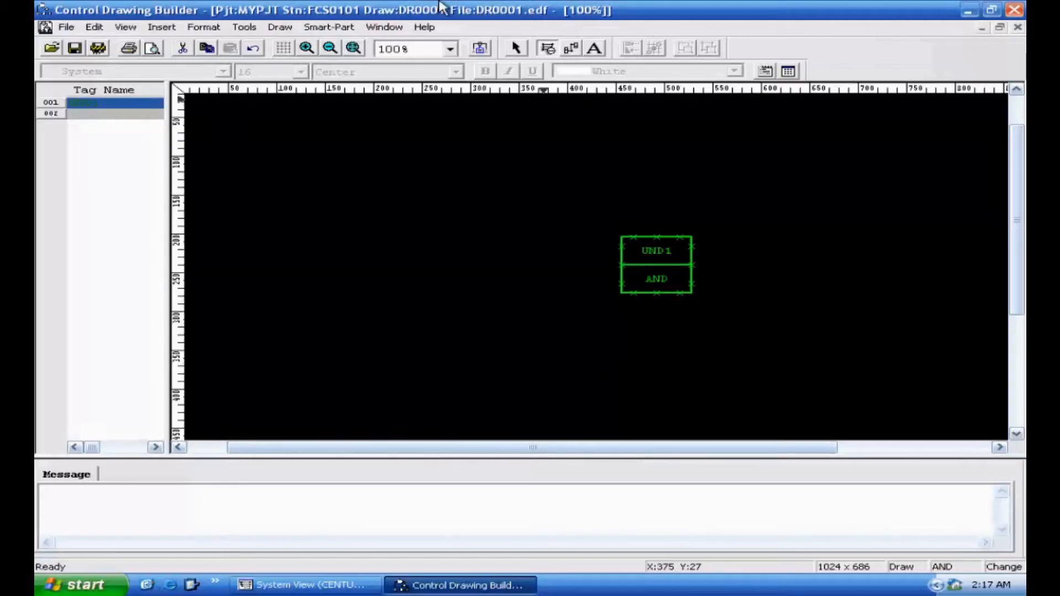
left_click(519, 48)
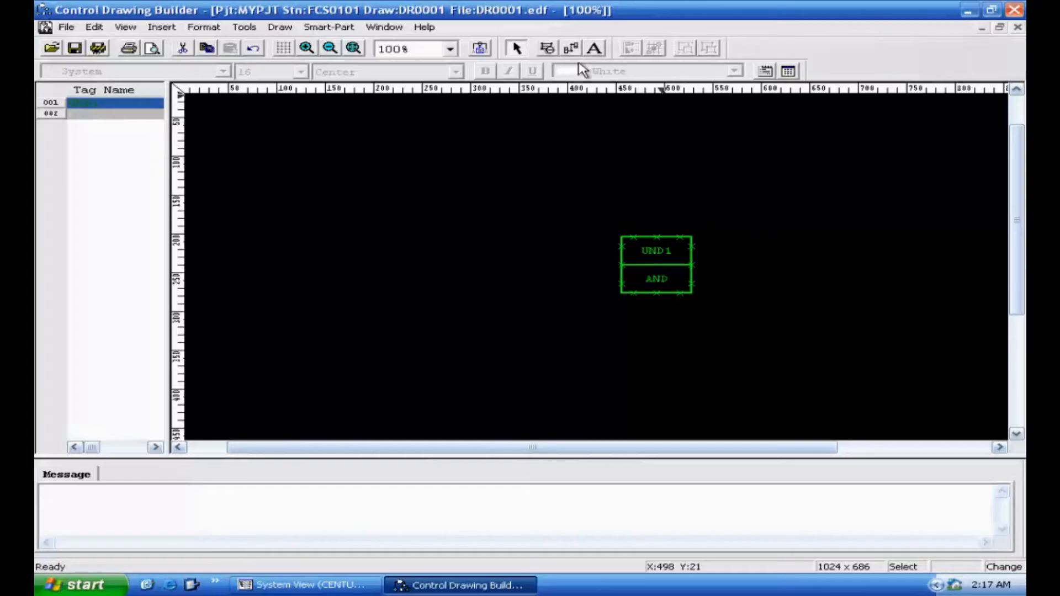
Step: Examine the available function block categories and the models under Logic Operation Blocks without inserting a block
right_click(339, 267)
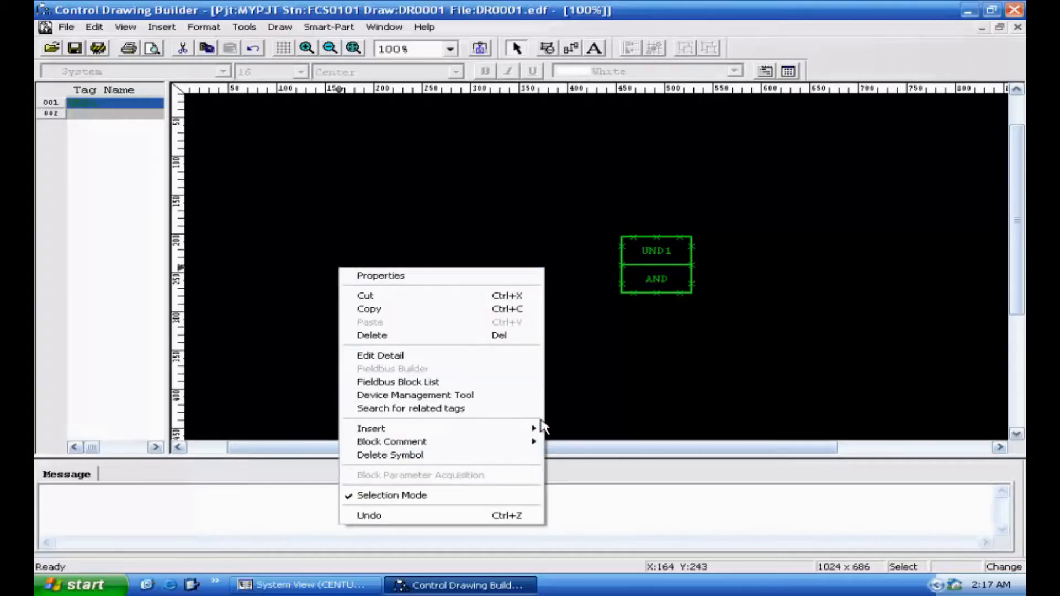
mouse_move(526, 432)
left_click(575, 430)
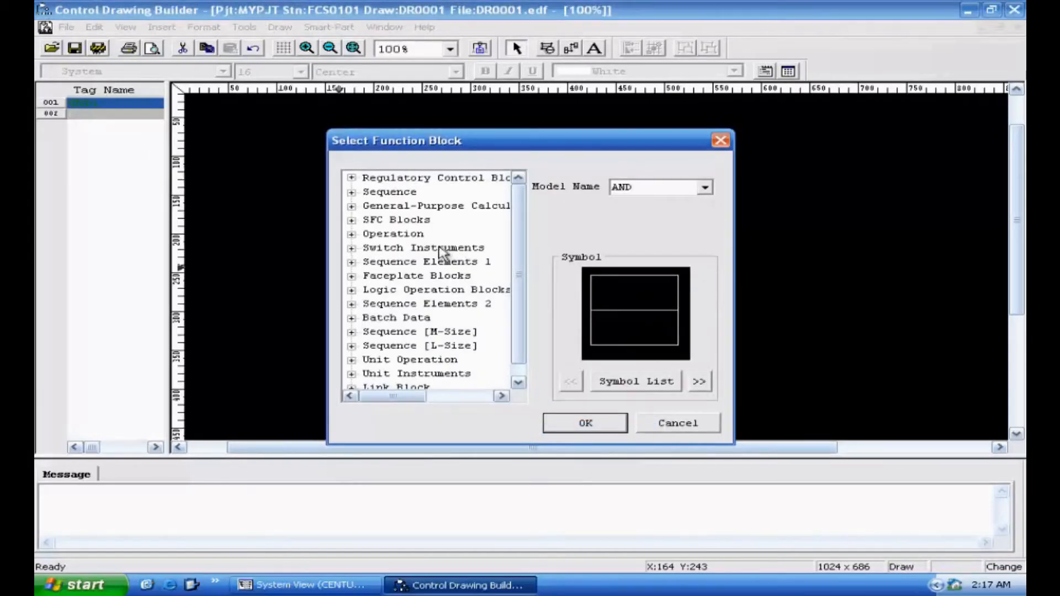
scroll(522, 298, "down", 1)
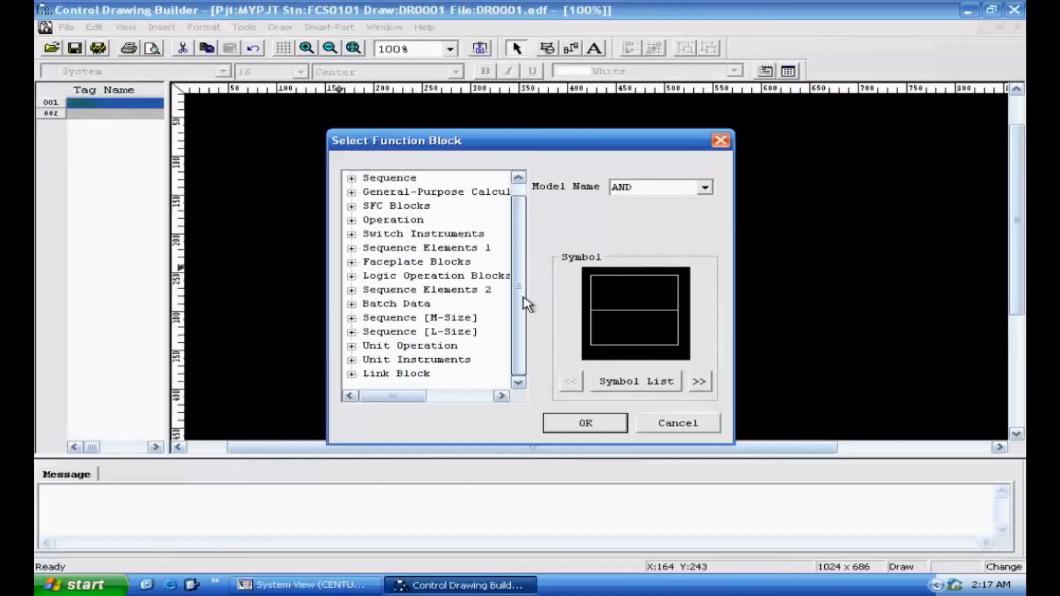
scroll(522, 293, "up", 1)
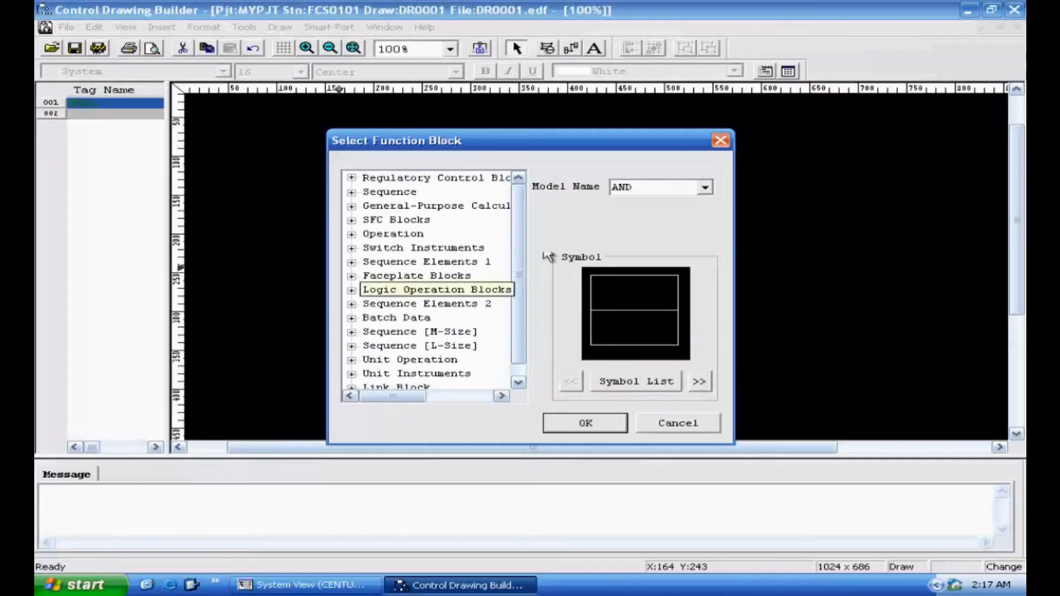
left_click(351, 290)
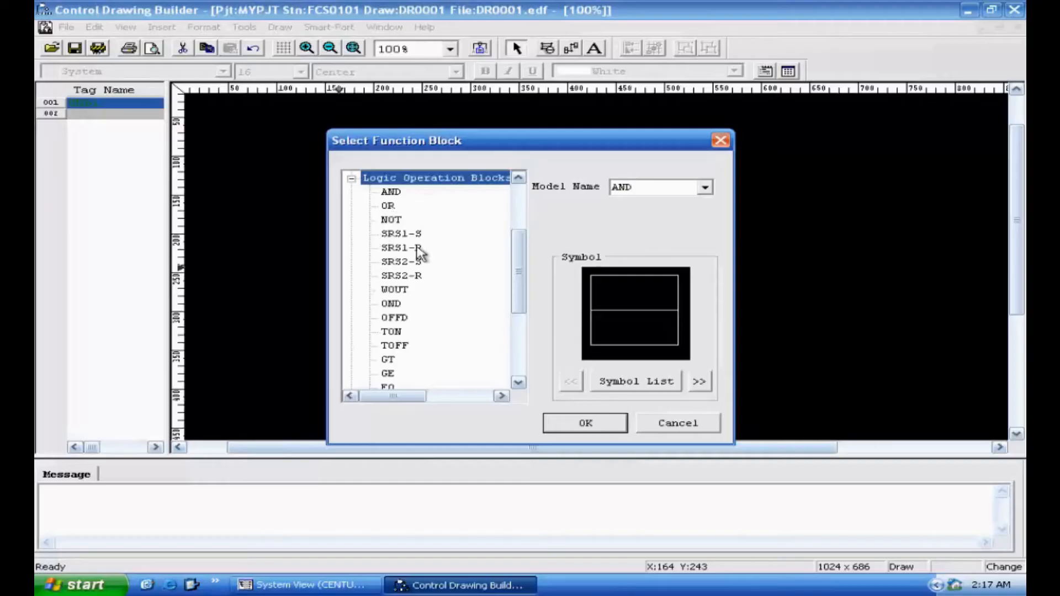
scroll(457, 278, "down", 1)
scroll(470, 320, "down", 1)
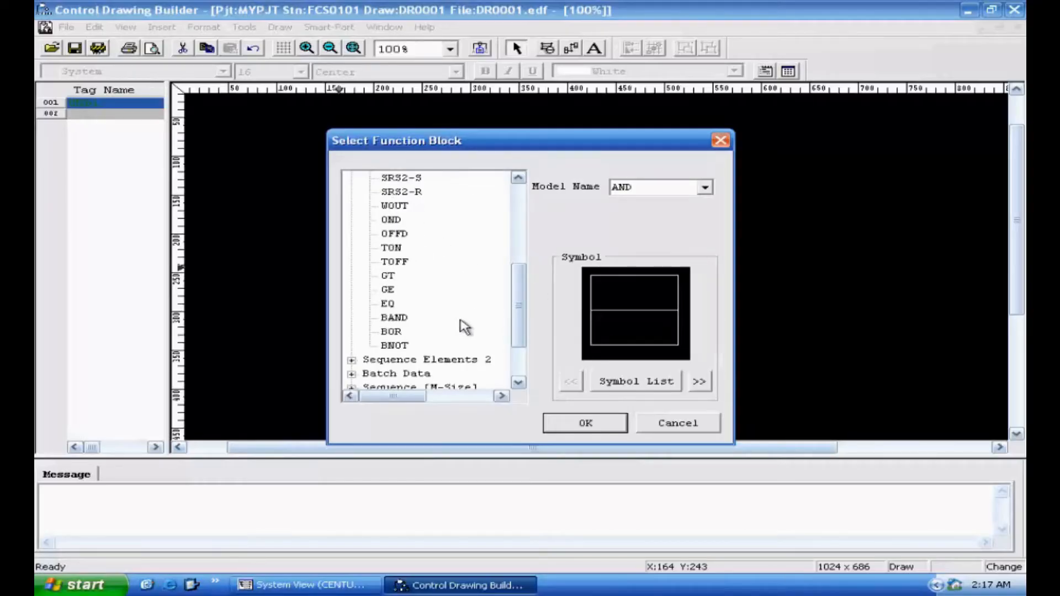
scroll(428, 326, "up", 2)
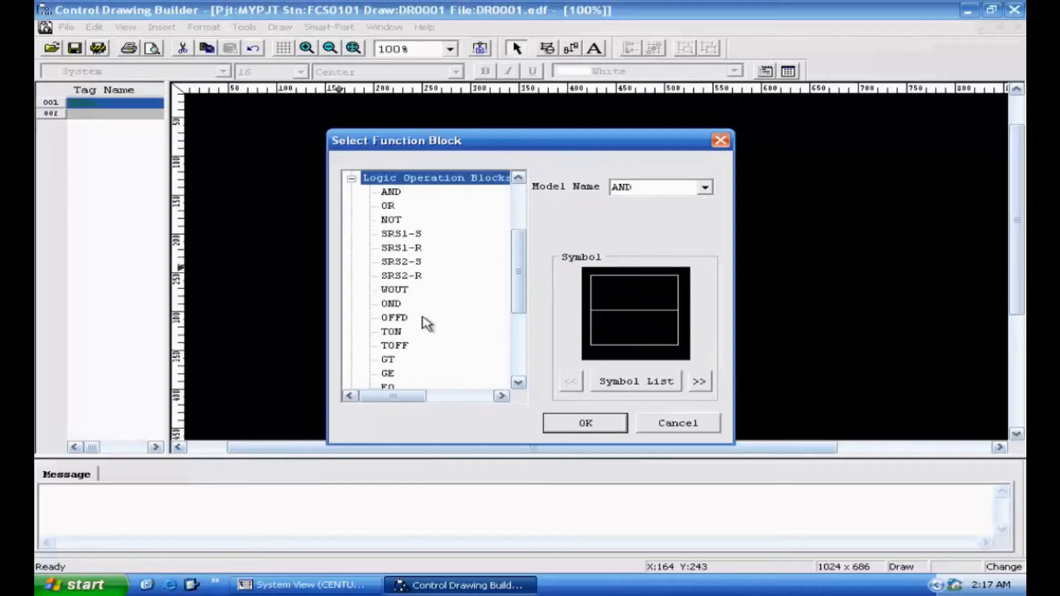
left_click(351, 180)
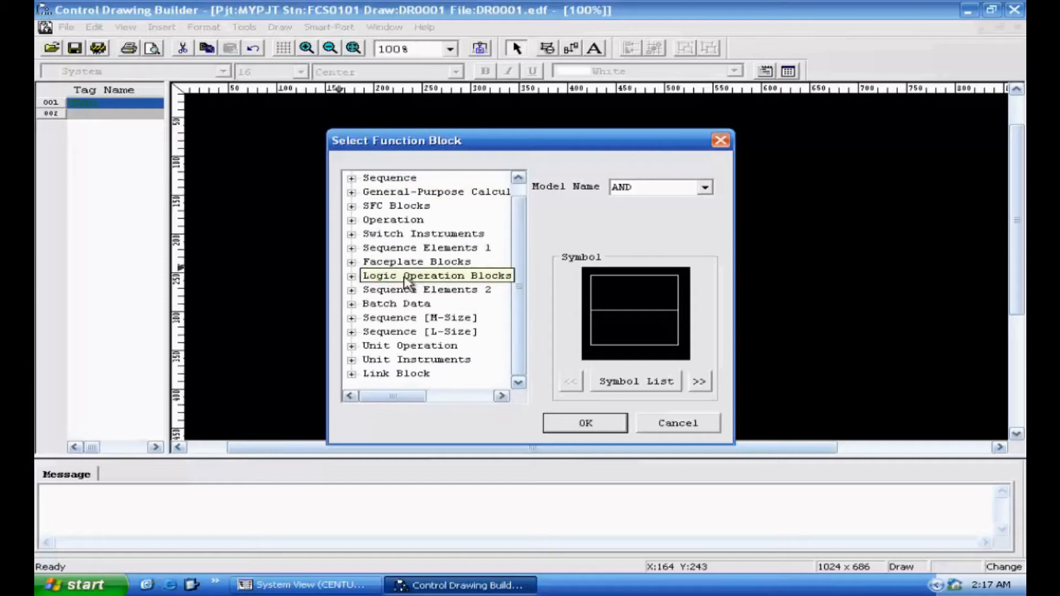
left_click(665, 427)
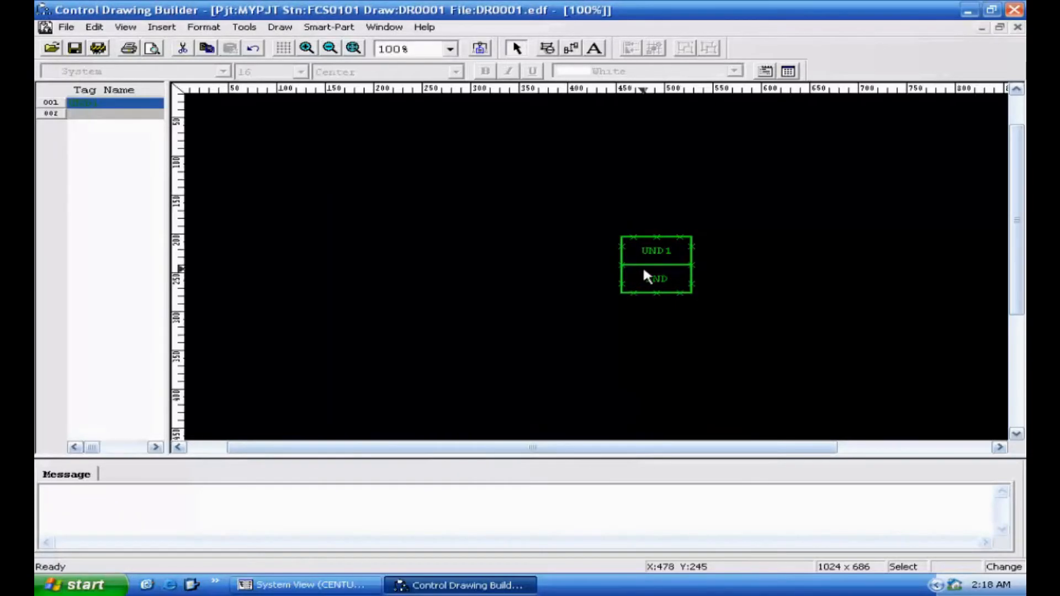
Step: Place three PIO link blocks in the drawing, two left of the AND block and one to its right
left_click(306, 49)
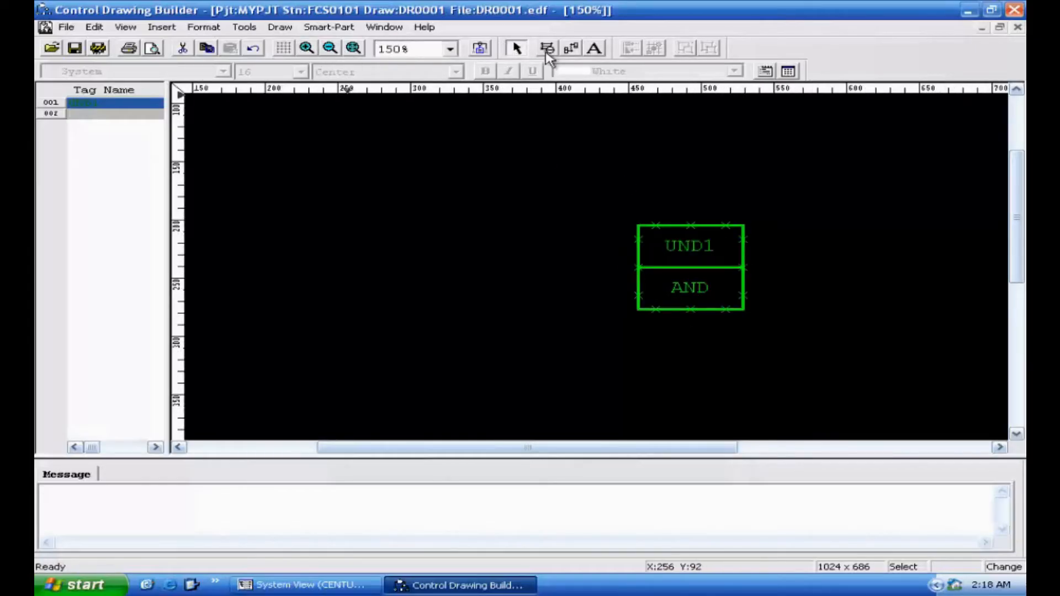
left_click(572, 49)
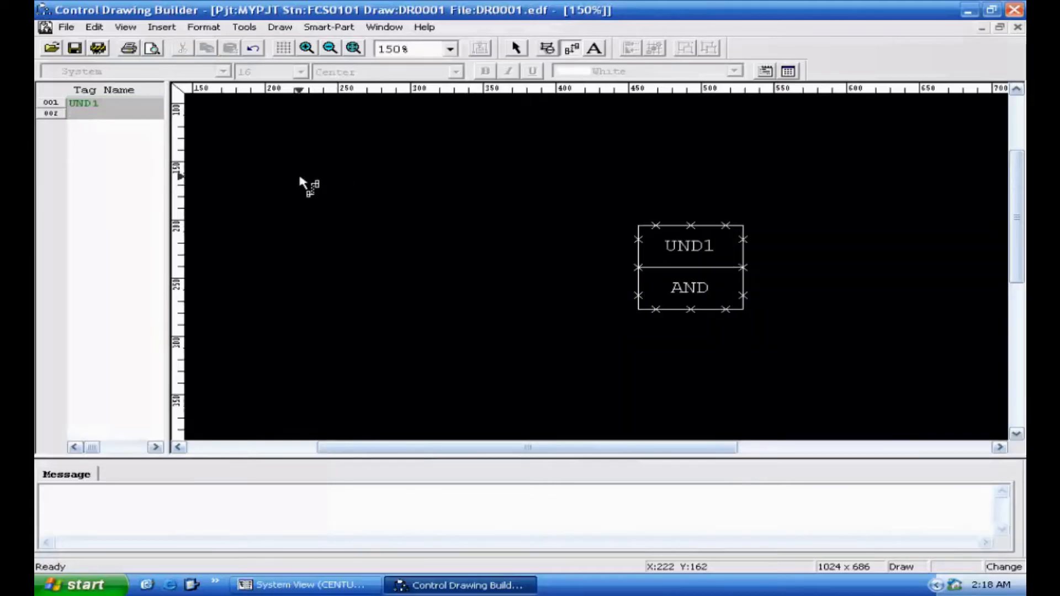
left_click(450, 93)
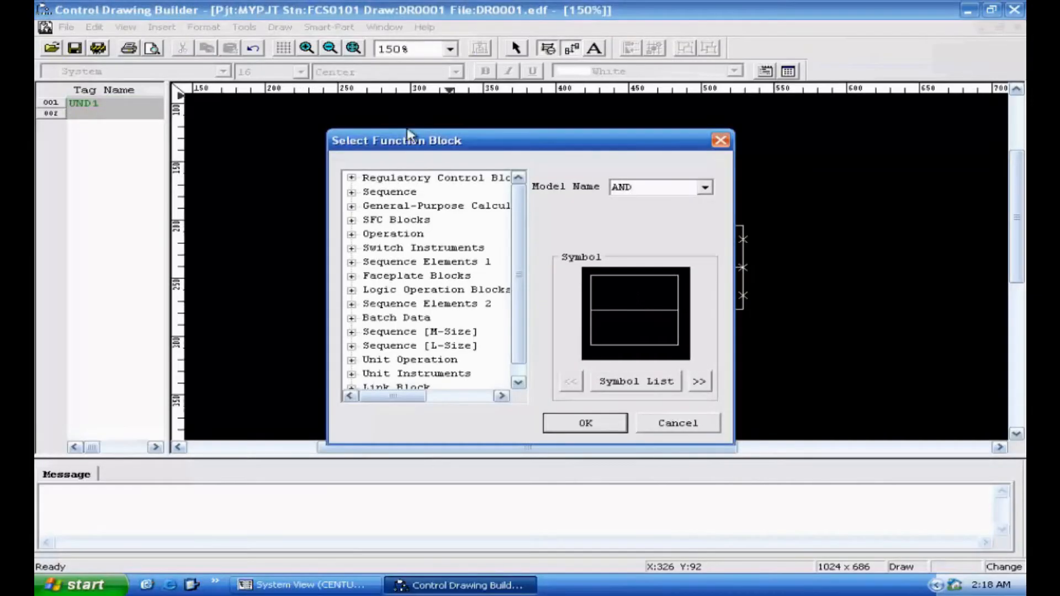
left_click(630, 188)
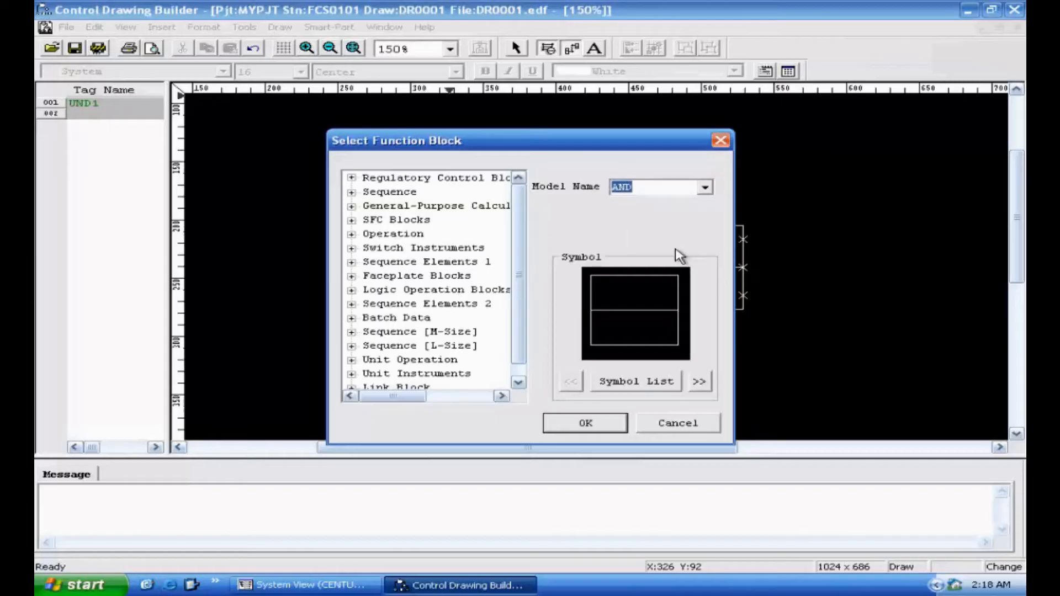
type("PIO")
left_click(577, 426)
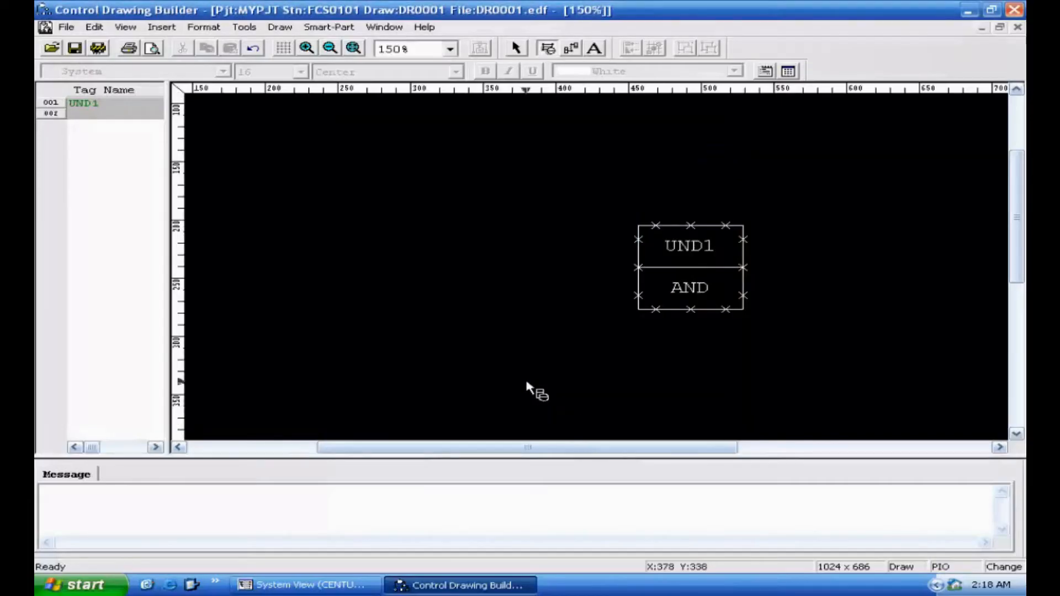
left_click(356, 202)
left_click(377, 311)
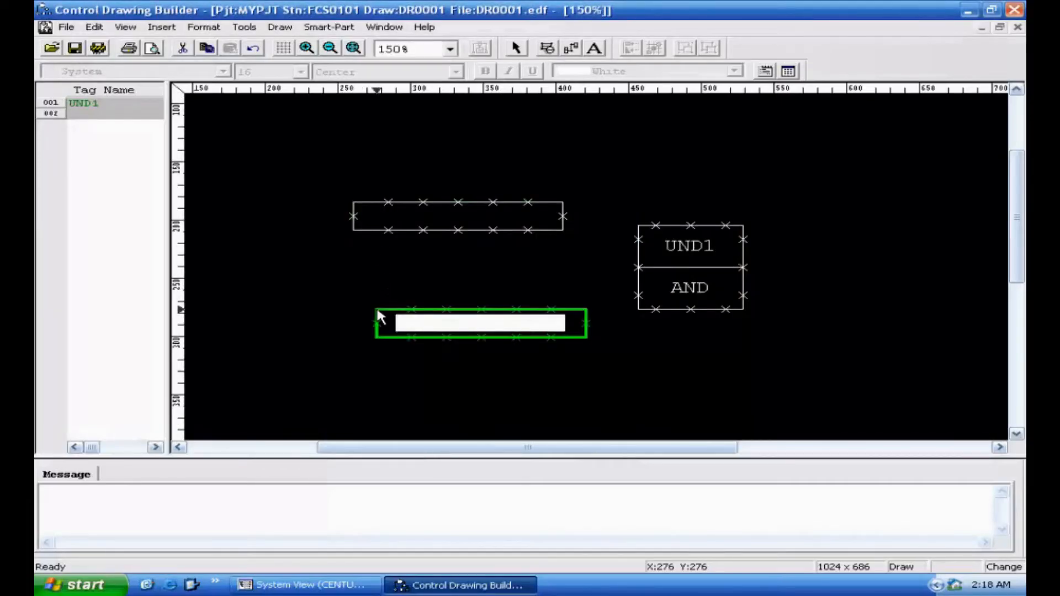
left_click(929, 268)
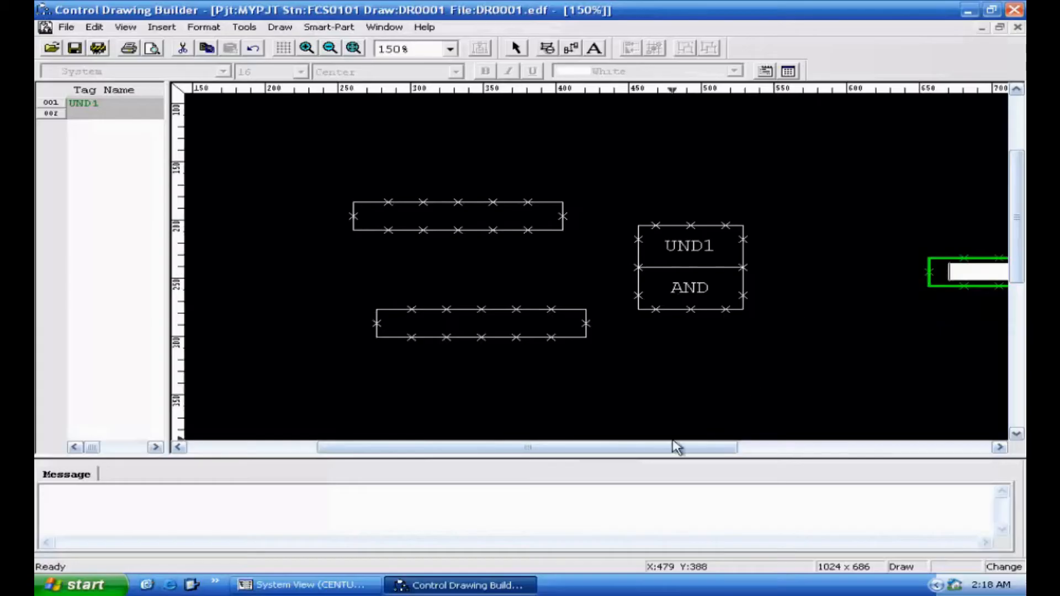
left_click_drag(639, 450, 697, 459)
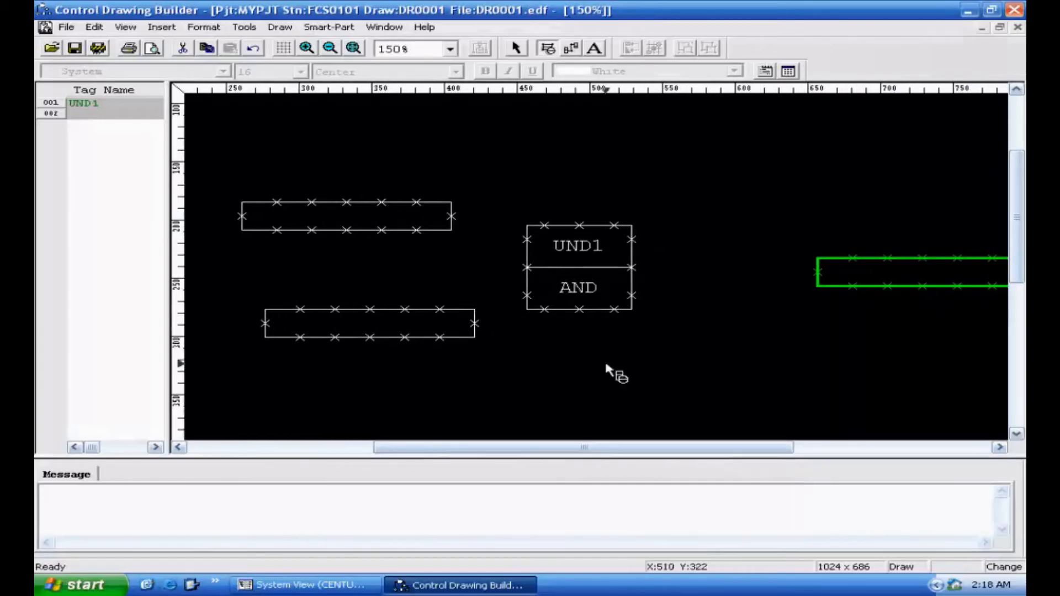
left_click(414, 222)
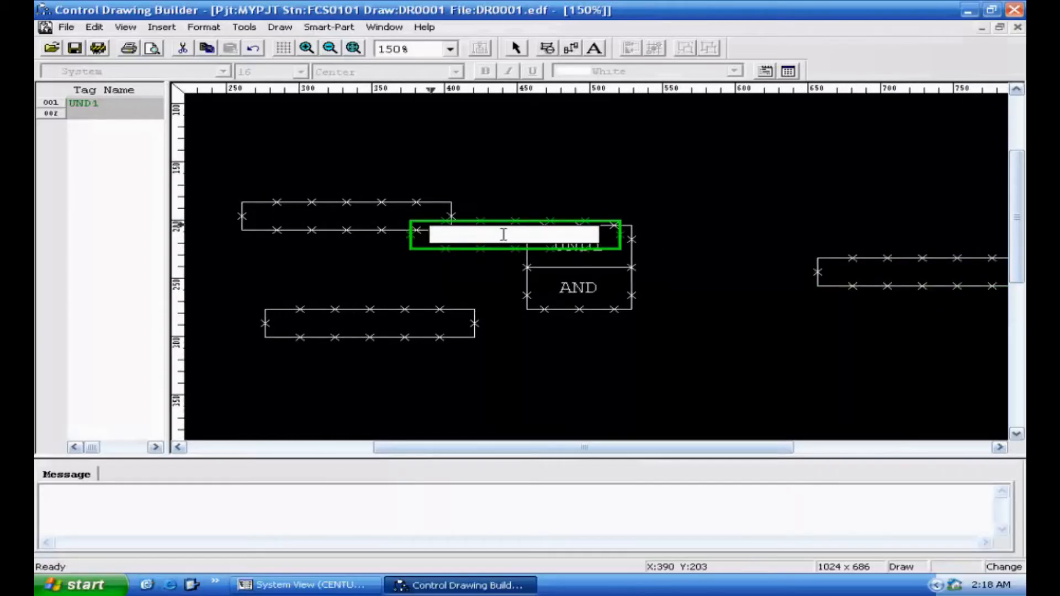
key("Escape")
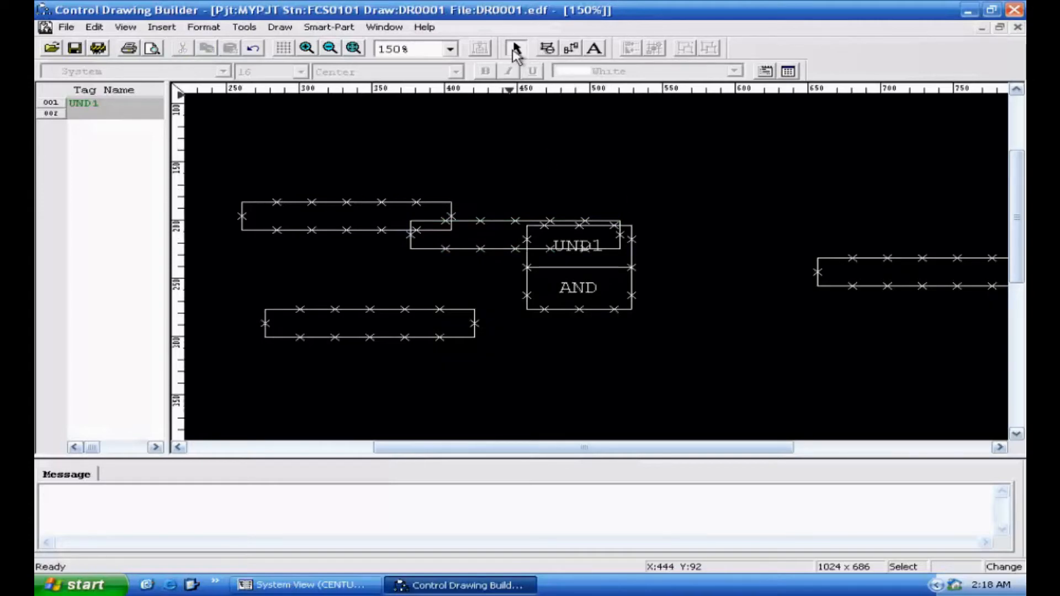
key("ctrl+z")
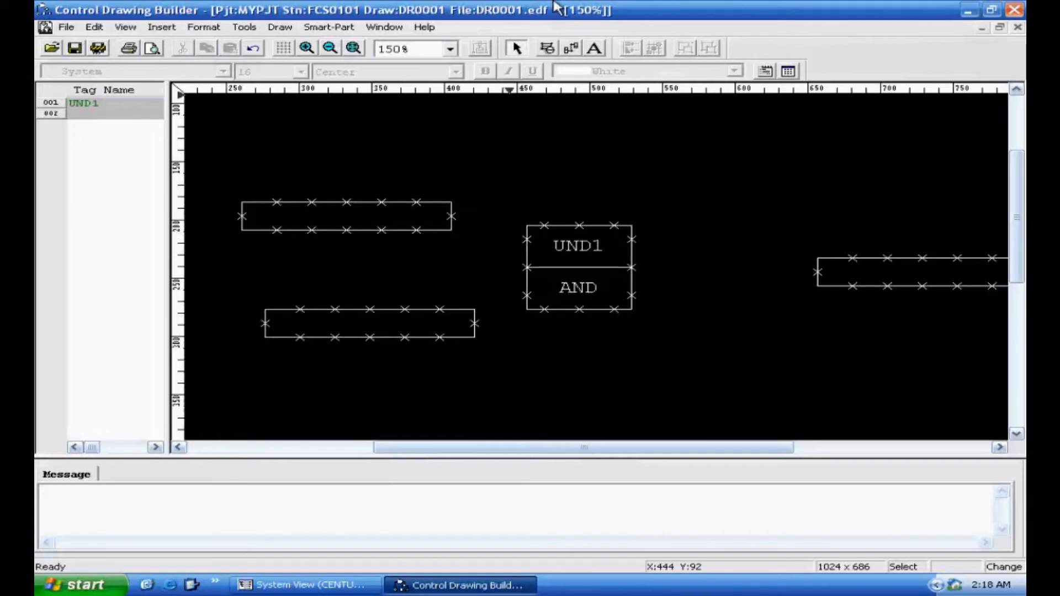
Step: Set the connection information of the upper PIO link block left of UND1 to E1
double_click(336, 213)
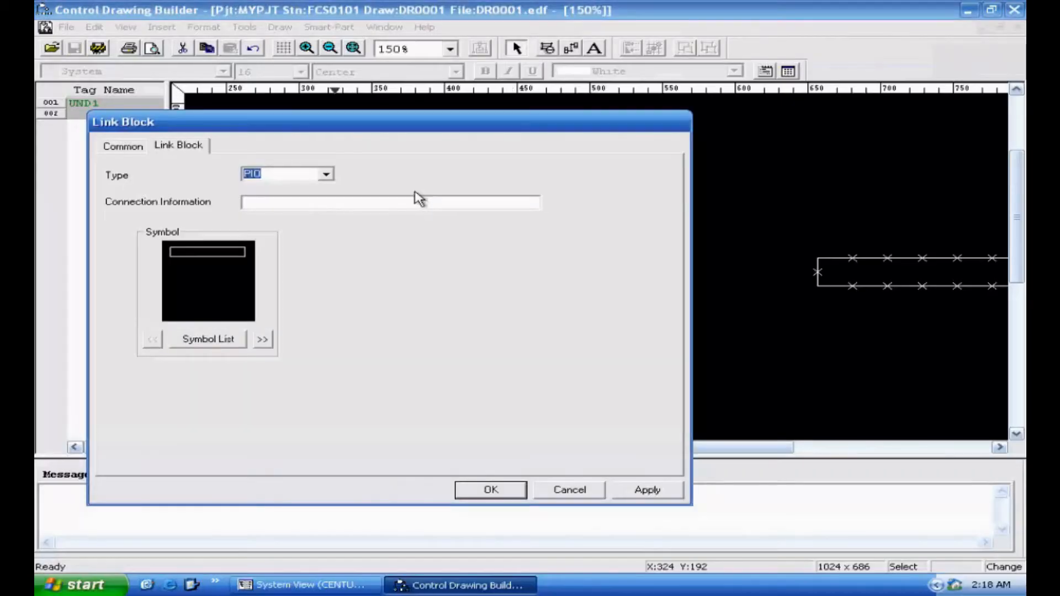
left_click(321, 202)
type("E1")
left_click(644, 490)
left_click(490, 490)
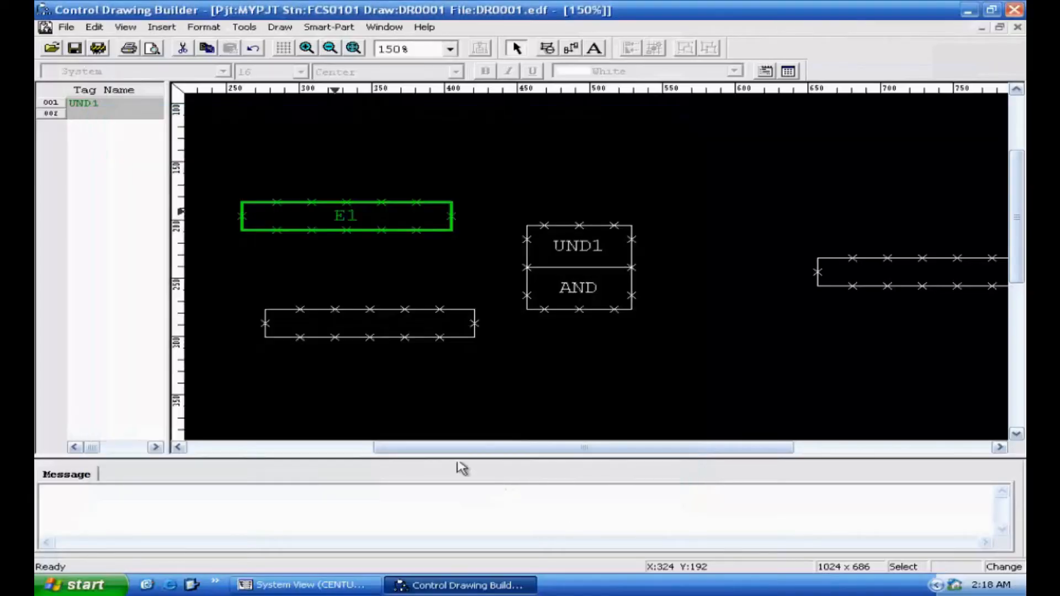
Step: Set the connection information of the lower PIO link block left of UND1 to E2
left_click(323, 334)
double_click(321, 328)
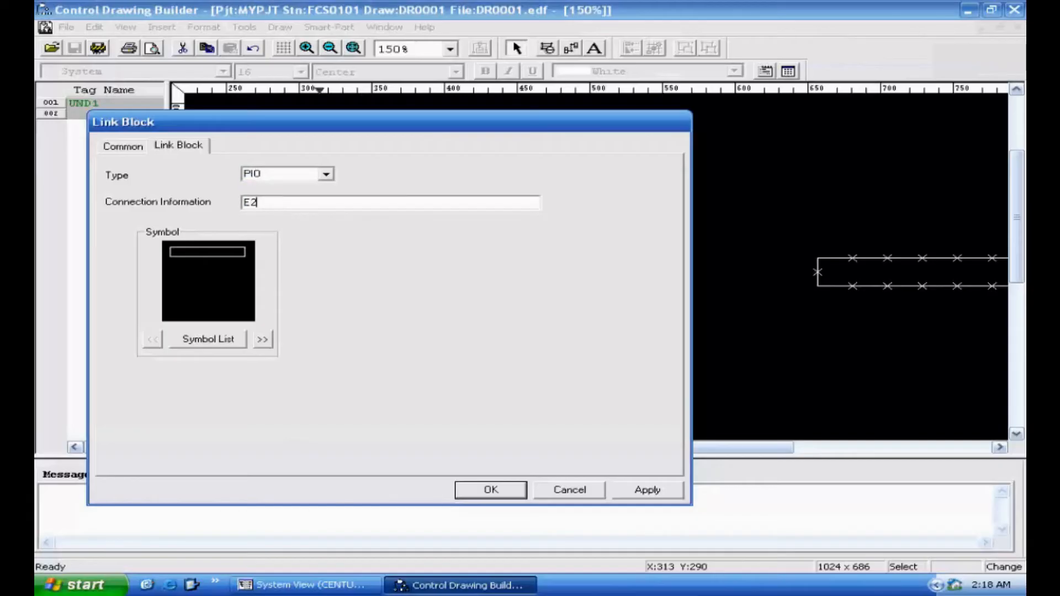
left_click(275, 202)
type("E2")
left_click(492, 490)
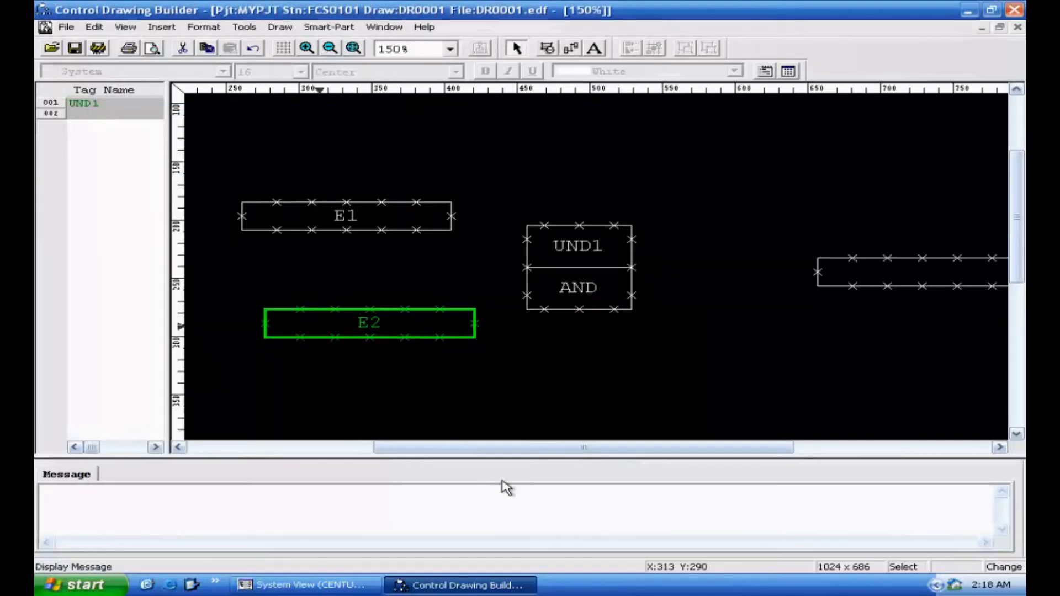
Step: Set the connection information of the PIO link block right of UND1 to A1
left_click(859, 274)
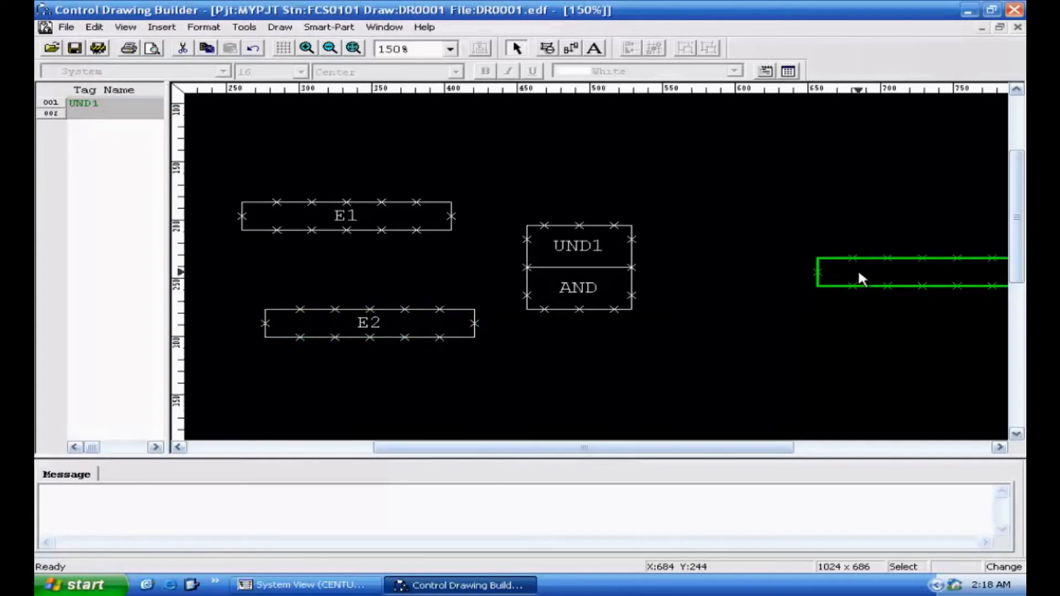
double_click(866, 277)
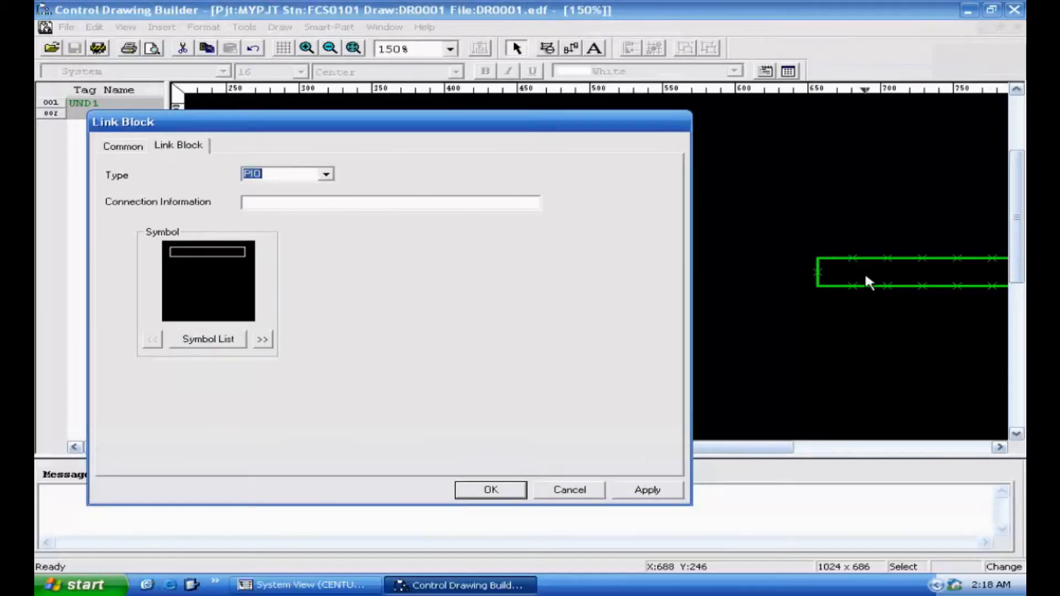
left_click(268, 203)
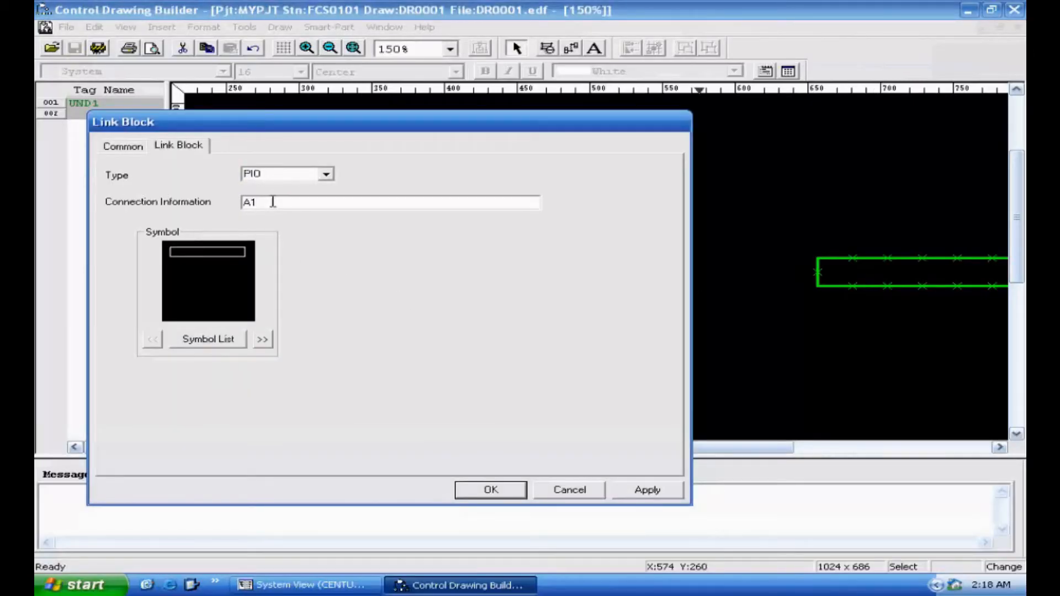
left_click(491, 490)
left_click(619, 293)
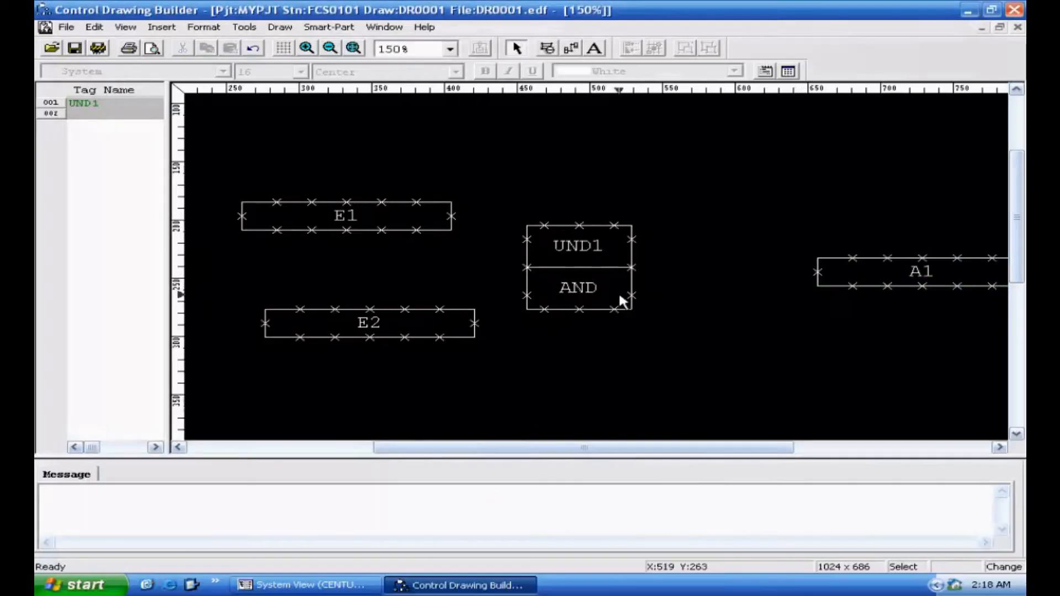
Step: Move the UND1 AND block slightly right and the E2 link block left, roughly beneath E1
left_click_drag(586, 270, 601, 272)
left_click_drag(333, 330, 324, 336)
left_click(551, 356)
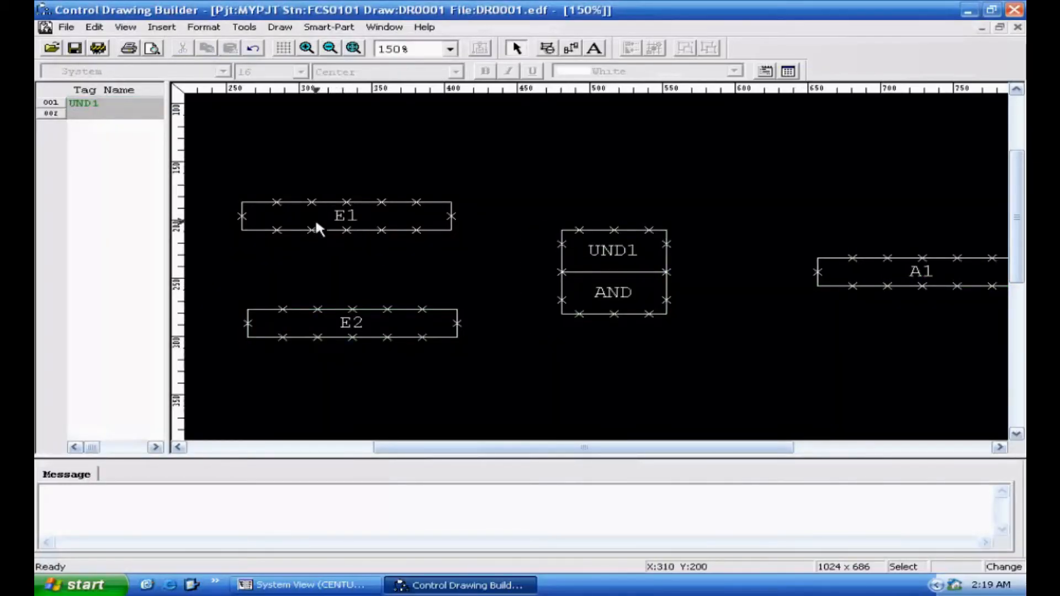
left_click(318, 217)
left_click(588, 254)
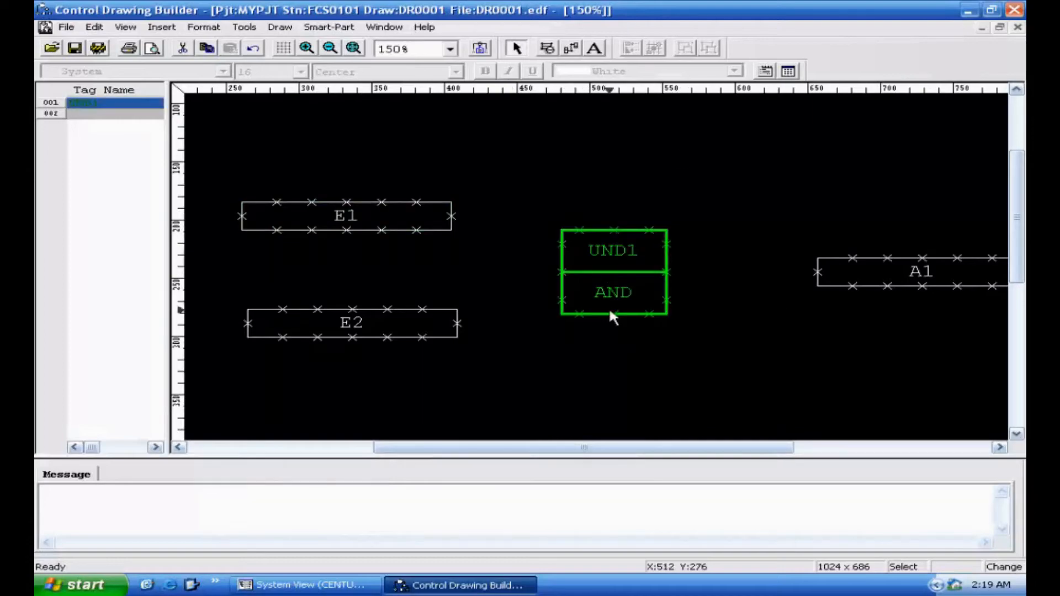
left_click(458, 230)
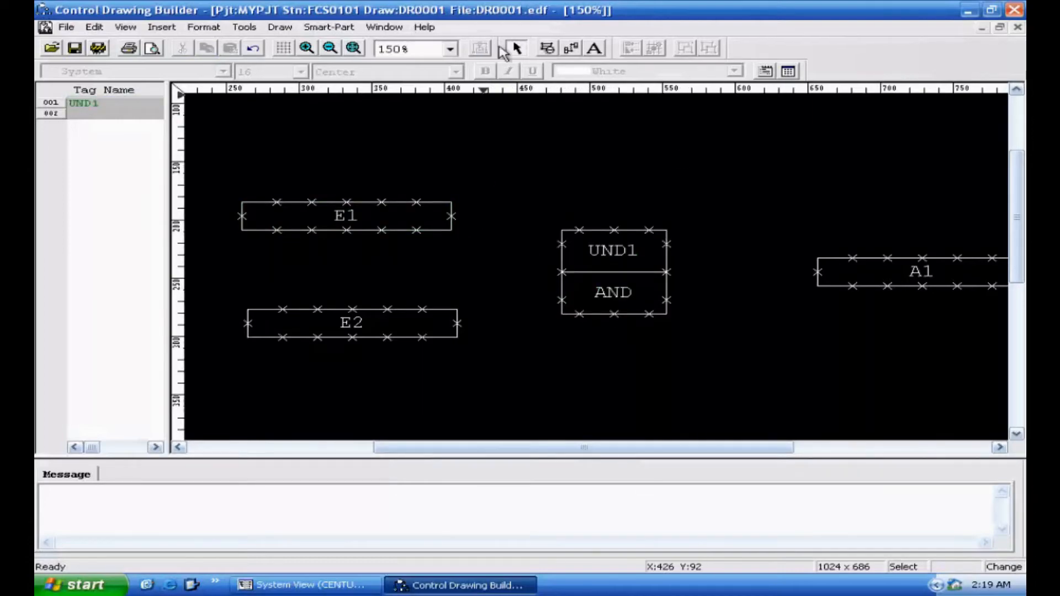
Step: Wire the right terminal of link block E1 to the upper left terminal of the UND1 AND block
left_click(572, 49)
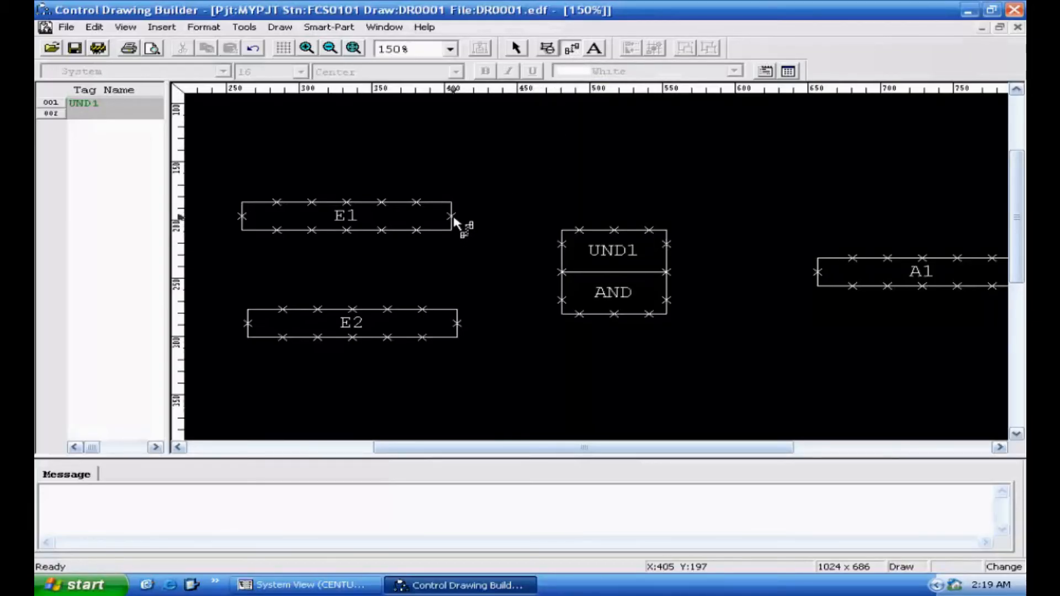
left_click(451, 218)
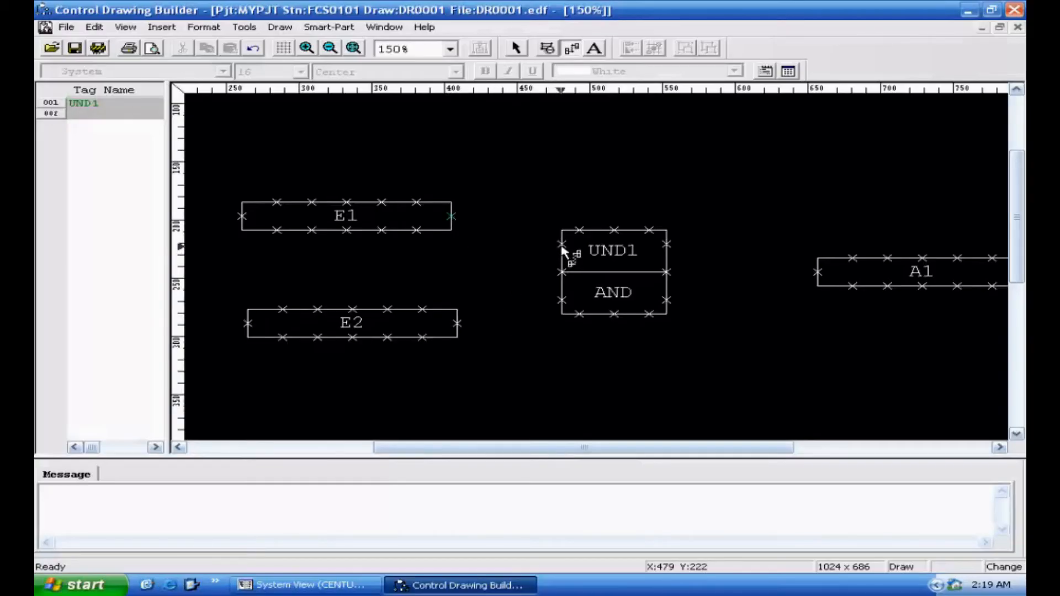
left_click(562, 246)
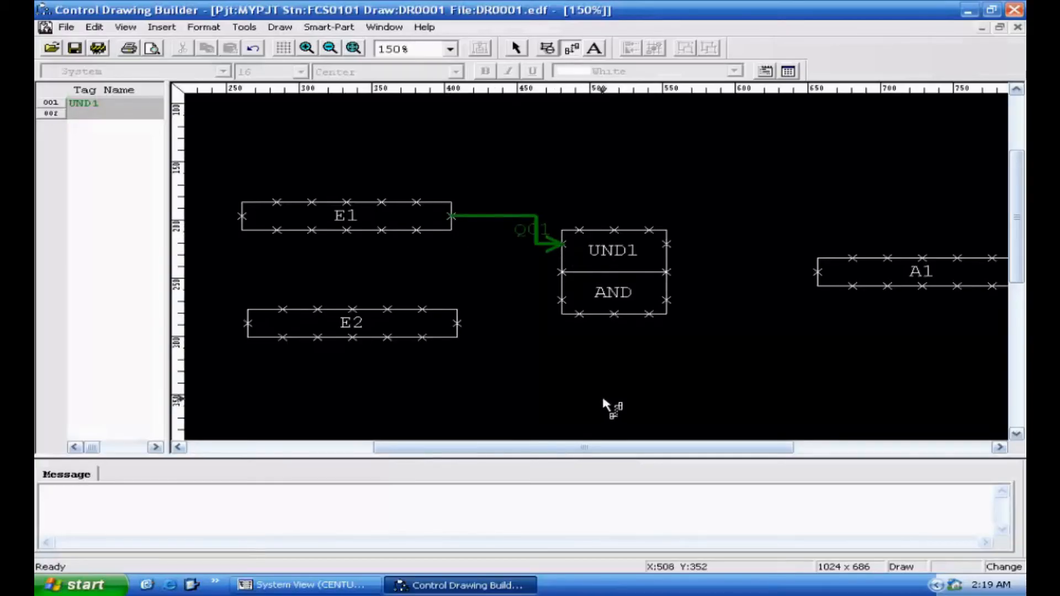
Step: Wire the right terminal of E2 to the lower left terminal of UND1 and set the wire's terminal name to Q02
left_click(458, 324)
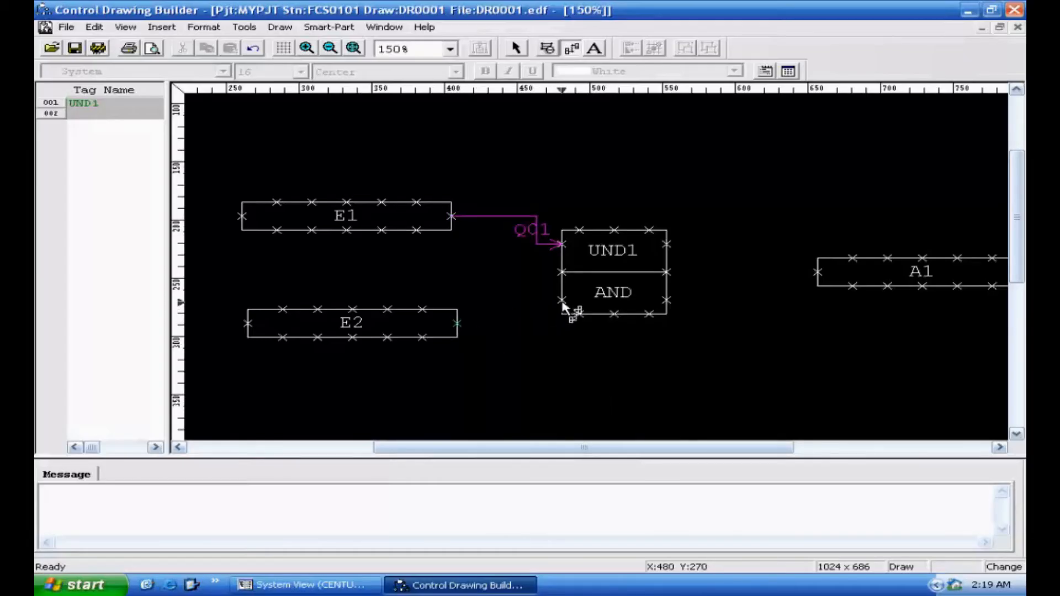
left_click(562, 301)
key("Escape")
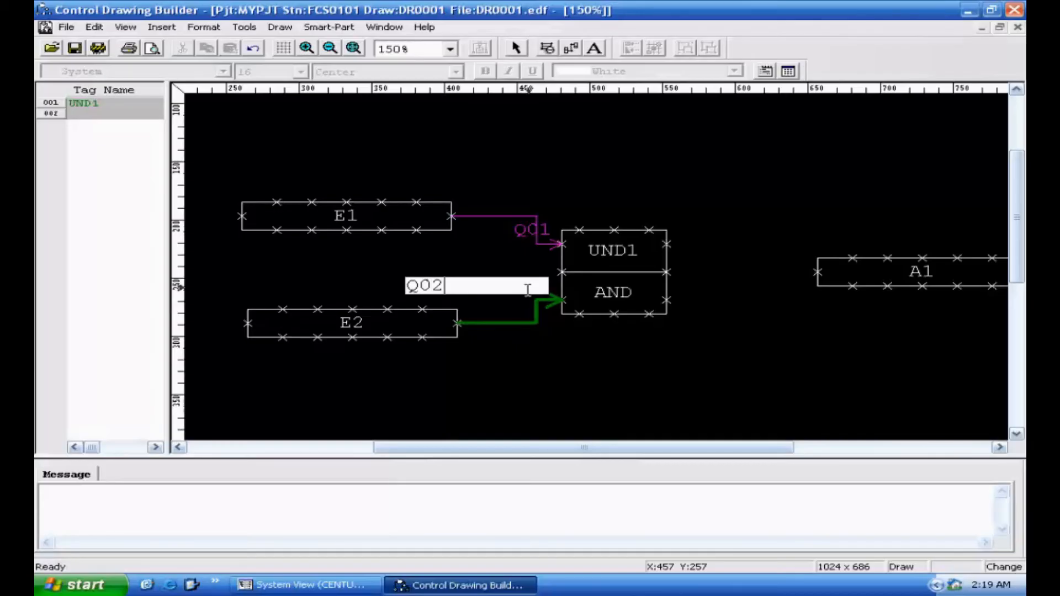
key("Return")
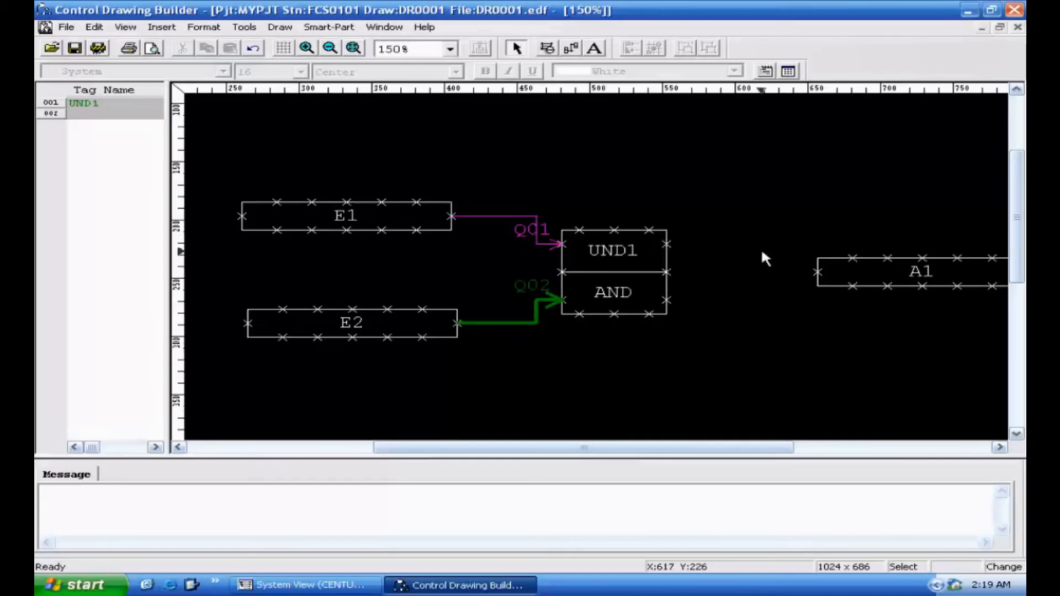
left_click(761, 258)
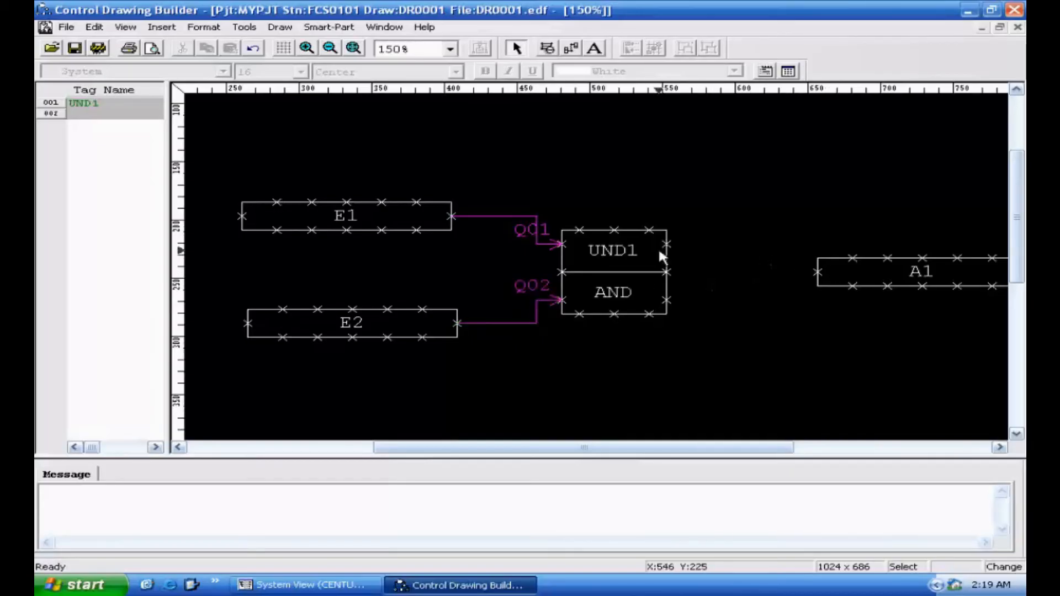
Step: Wire the middle right terminal of UND1 to the left terminal of link block A1
left_click(569, 49)
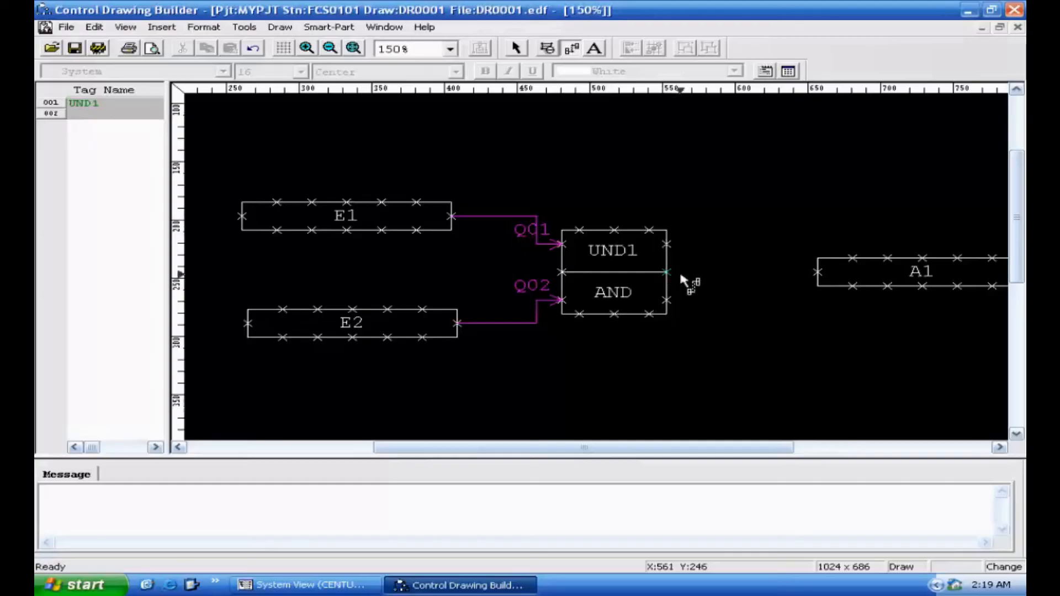
left_click(819, 273)
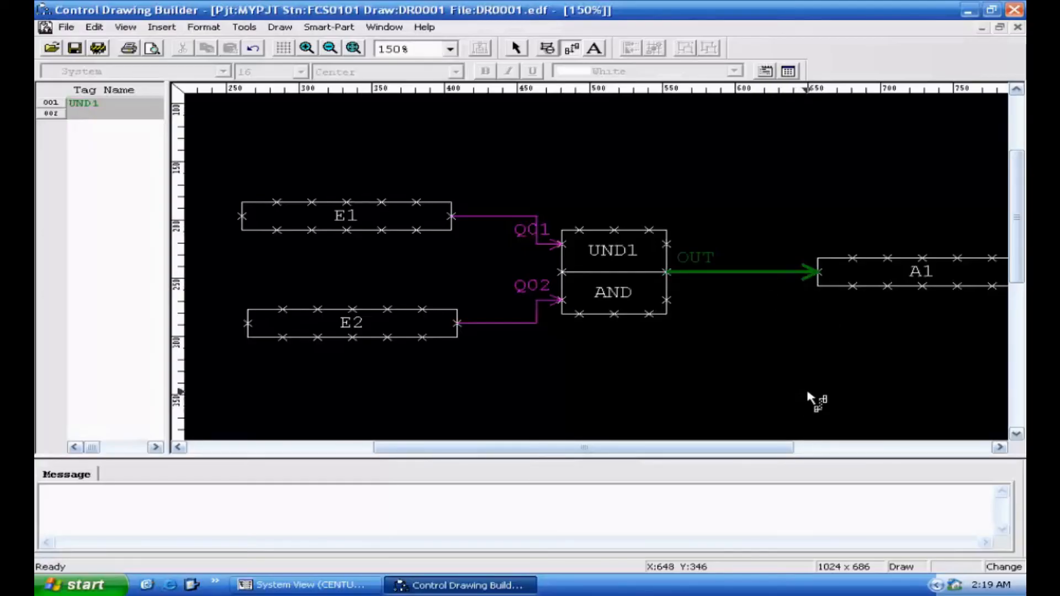
left_click(516, 48)
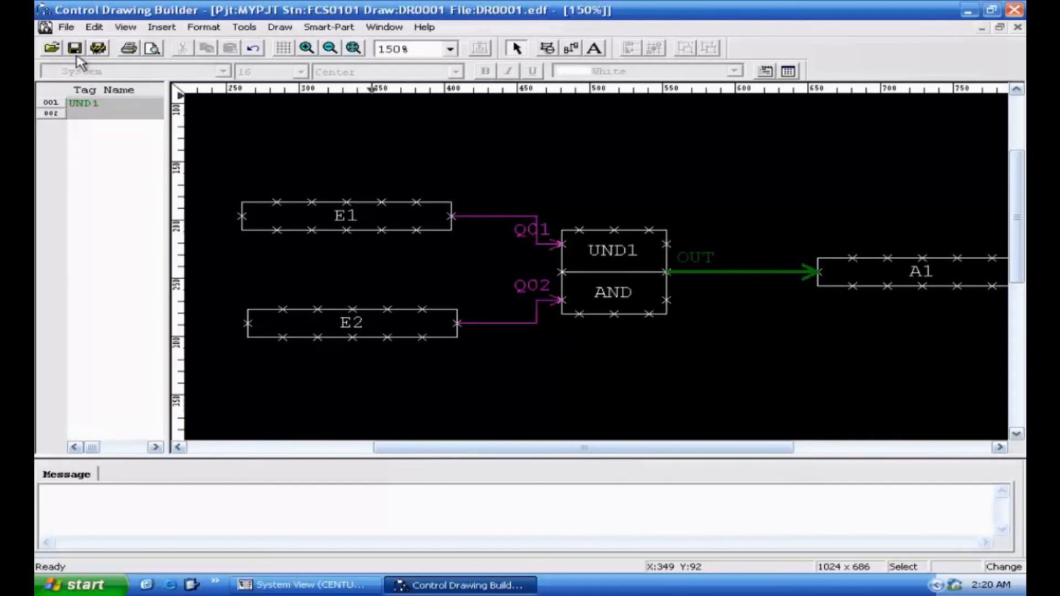
Step: Save drawing DR0001 and close it
left_click(95, 52)
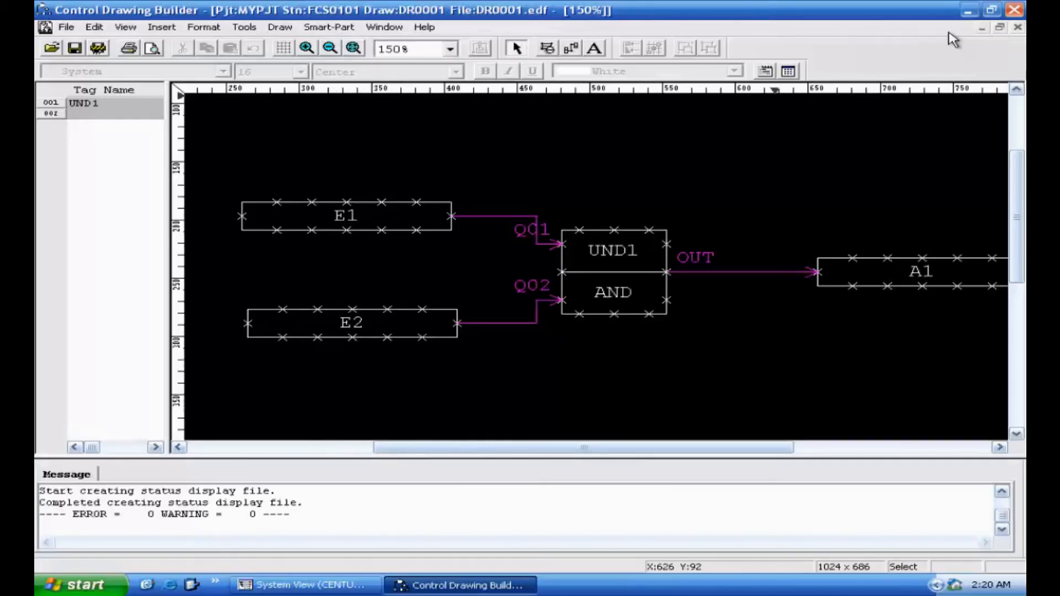
left_click(1018, 27)
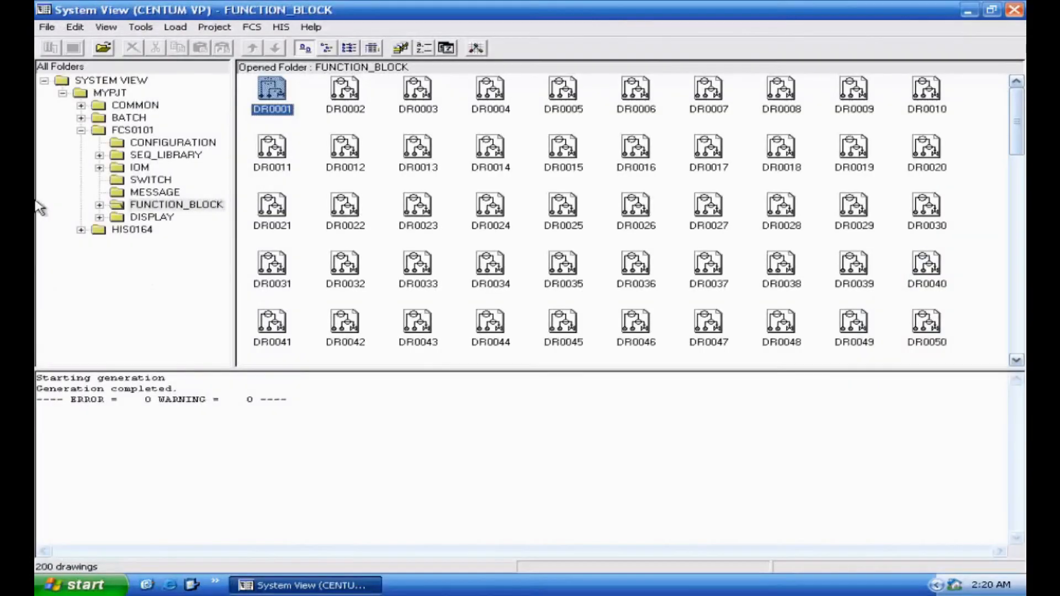
Step: Start the test function for FCS0101 in virtual test mode with HIS0164 and no connection to another PC
left_click(81, 130)
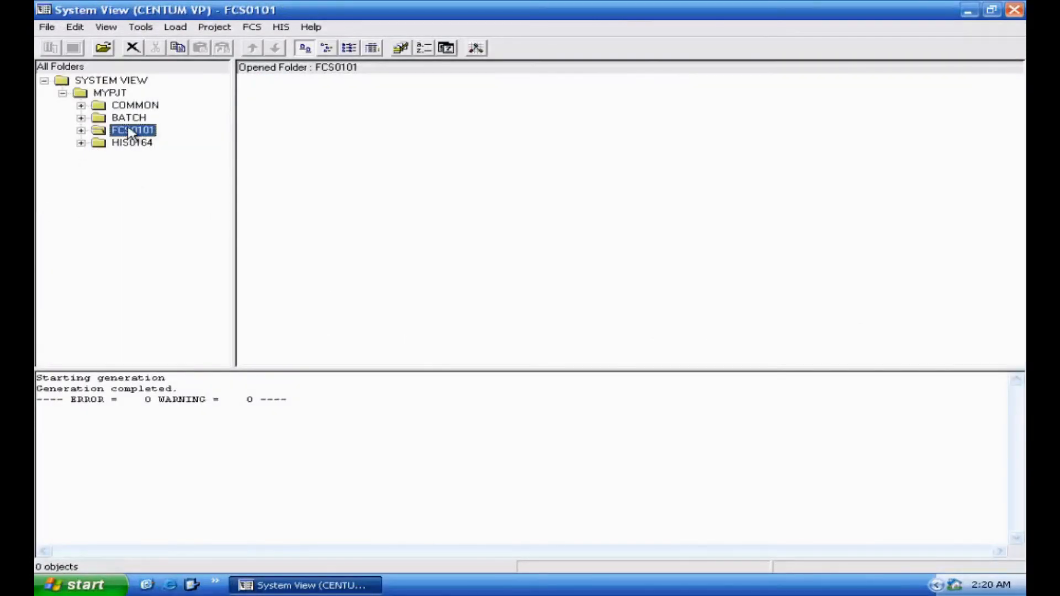
left_click(252, 27)
left_click(312, 86)
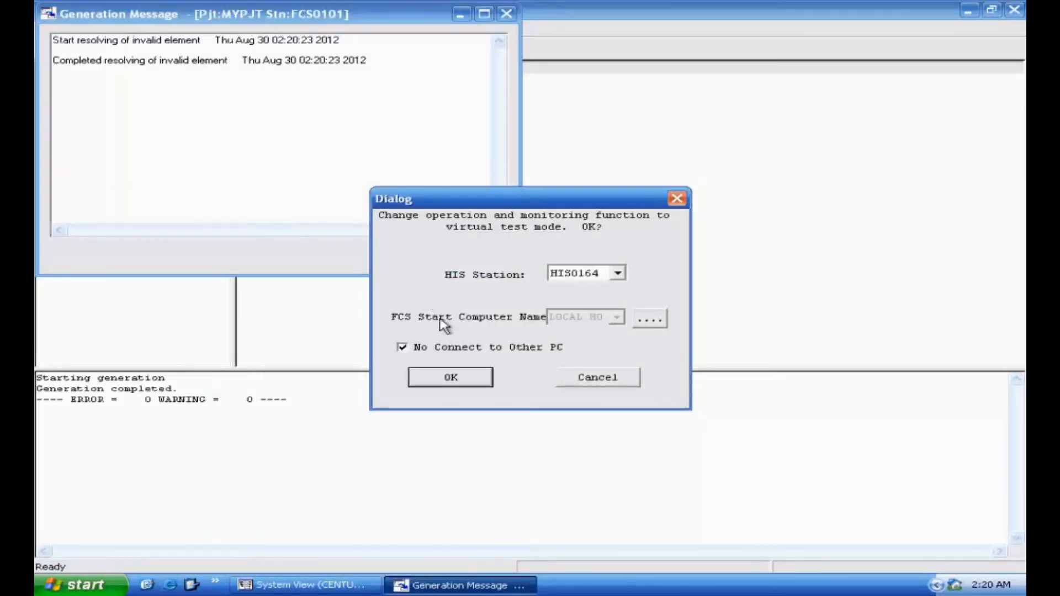
left_click(454, 379)
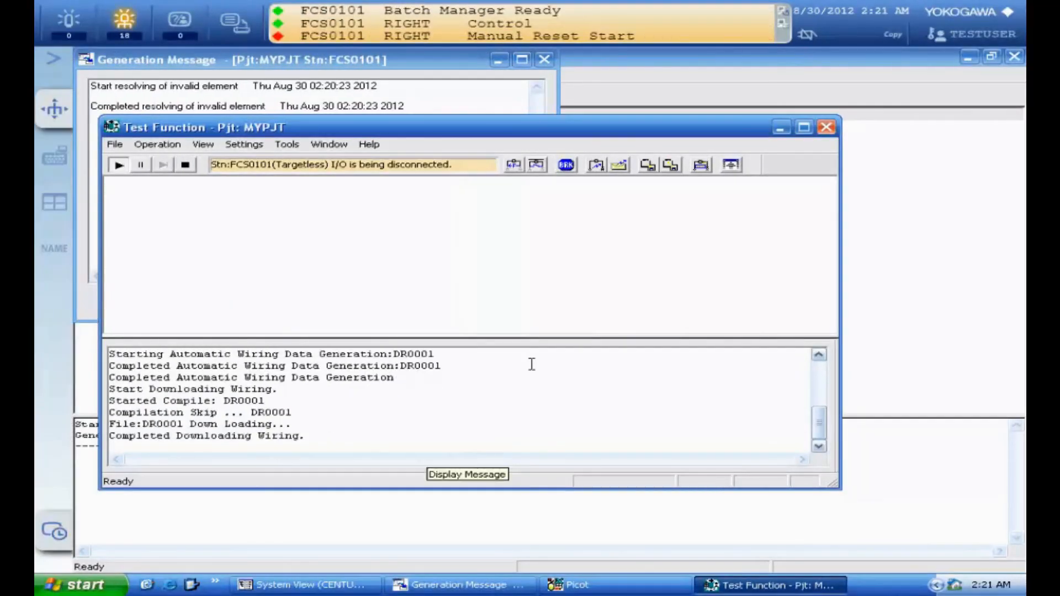
Step: Stop and restart the FCS simulator, and minimize the Test Function and Generation Message windows
left_click(185, 164)
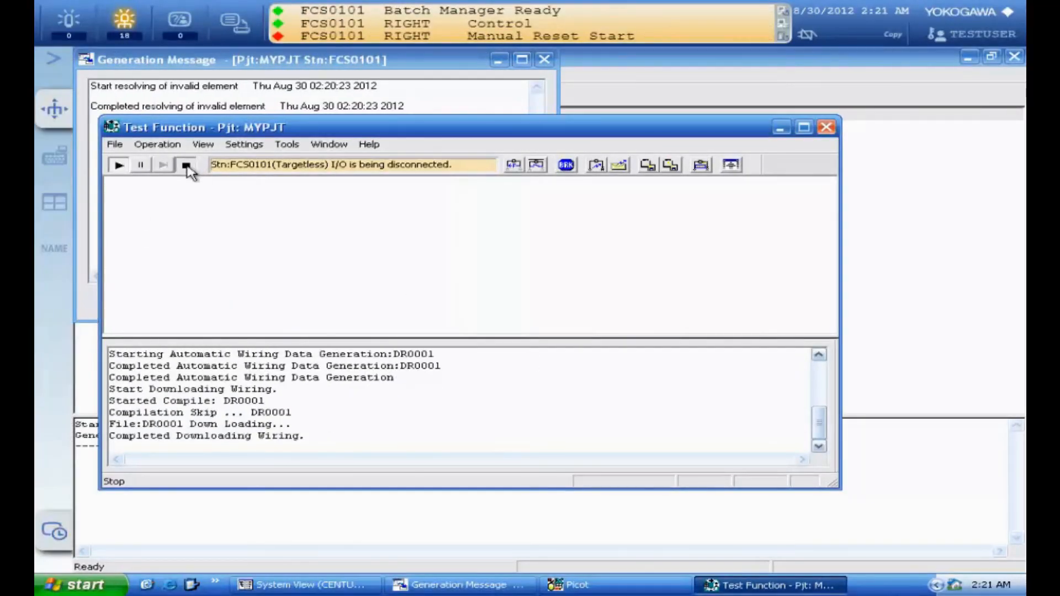
left_click(119, 167)
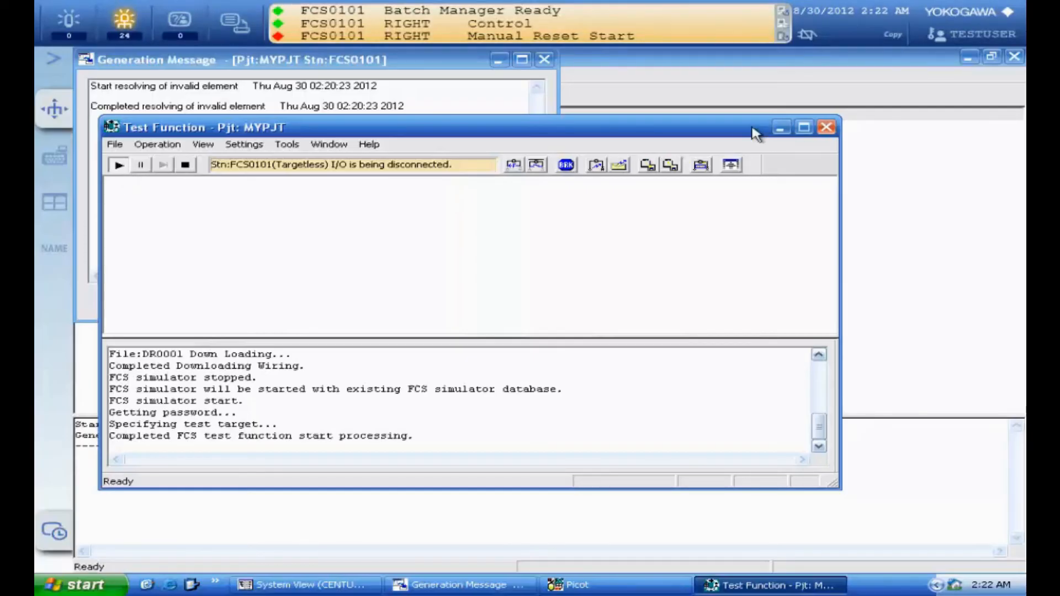
left_click(779, 128)
left_click(498, 60)
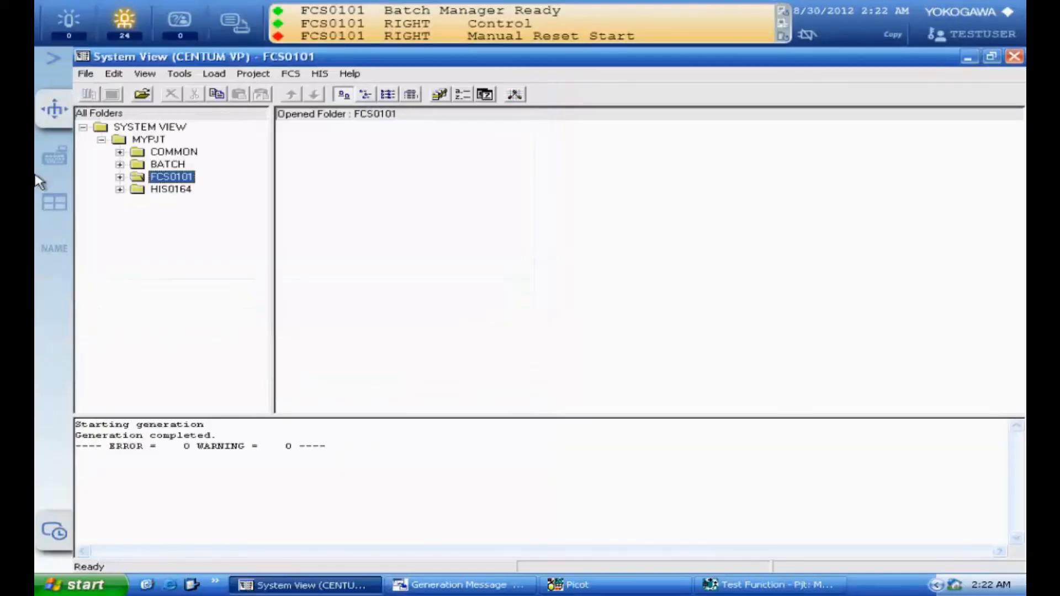
Step: Call up the E1 faceplate by window name and place it over the middle of System View
left_click(38, 267)
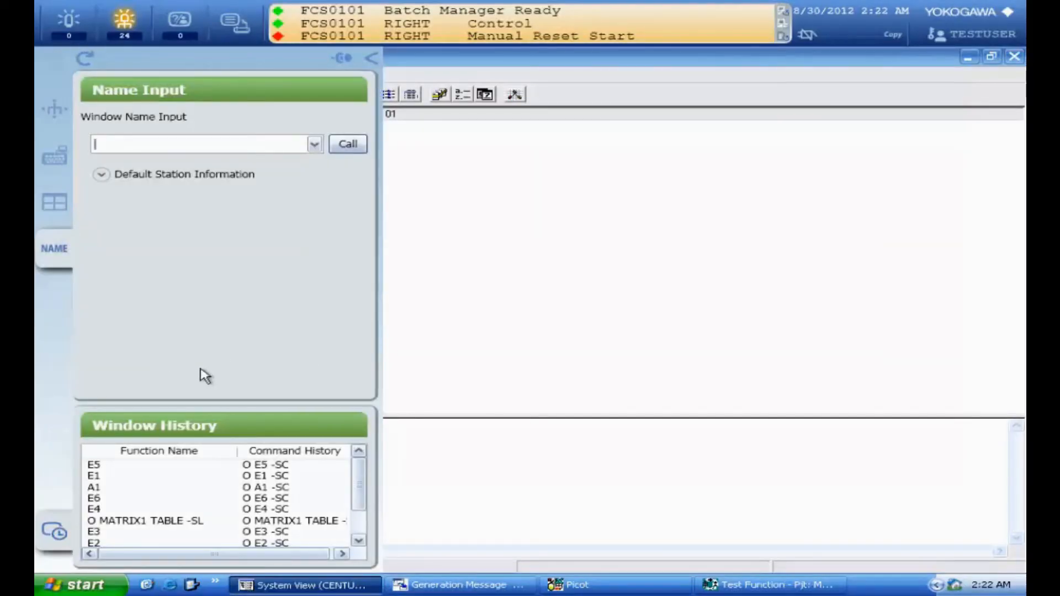
type("E1")
key("Return")
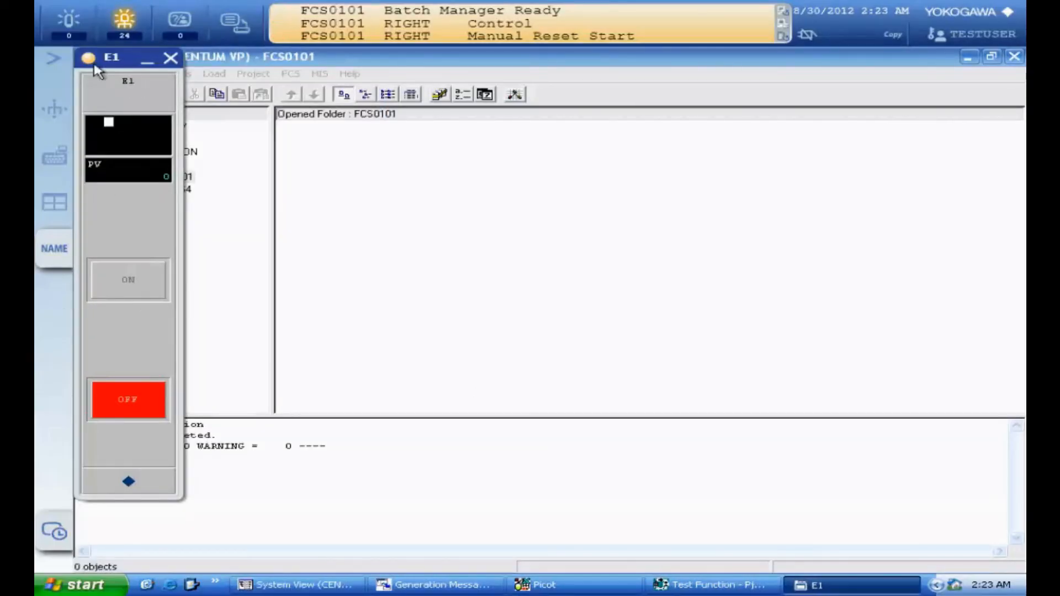
left_click_drag(106, 64, 368, 136)
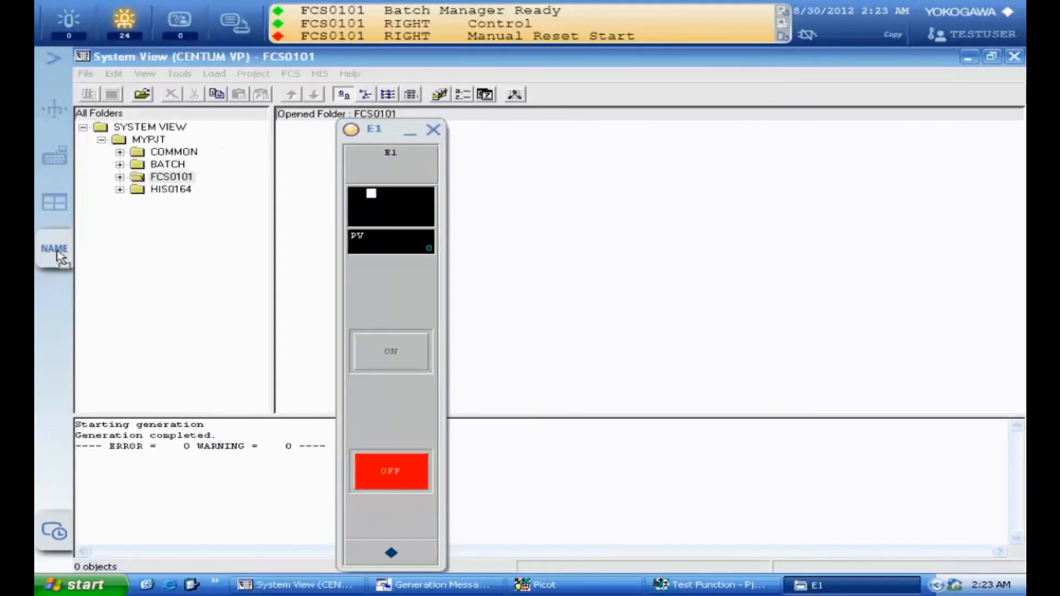
Step: Call up the E2 faceplate by window name and place it directly right of the E1 faceplate
left_click(54, 249)
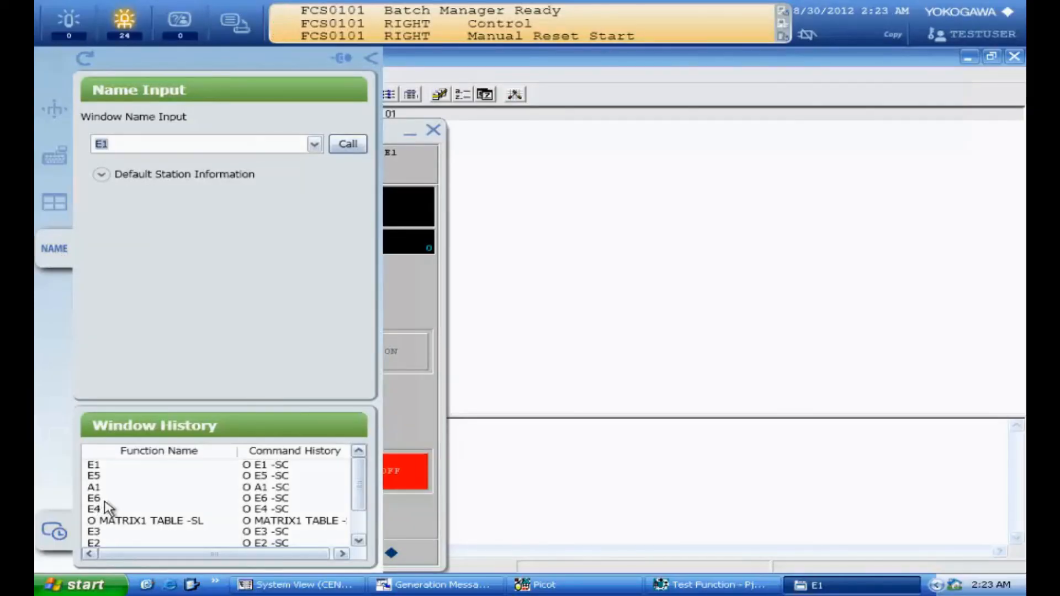
type("E2")
key("Return")
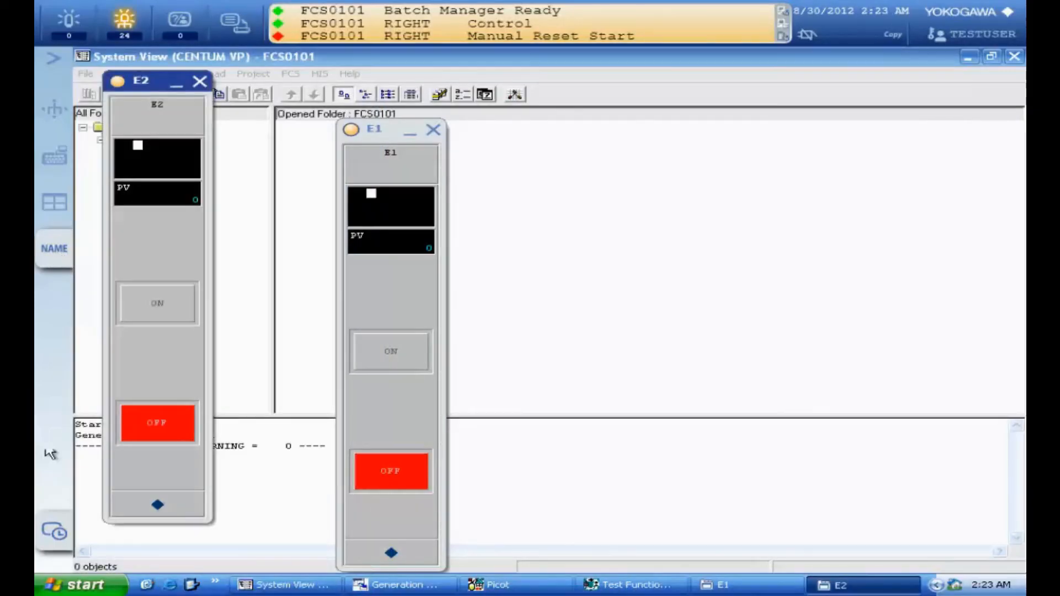
left_click_drag(135, 81, 494, 137)
Step: Call up the A1 faceplate by window name and place it well to the right of the E2 faceplate
left_click(47, 253)
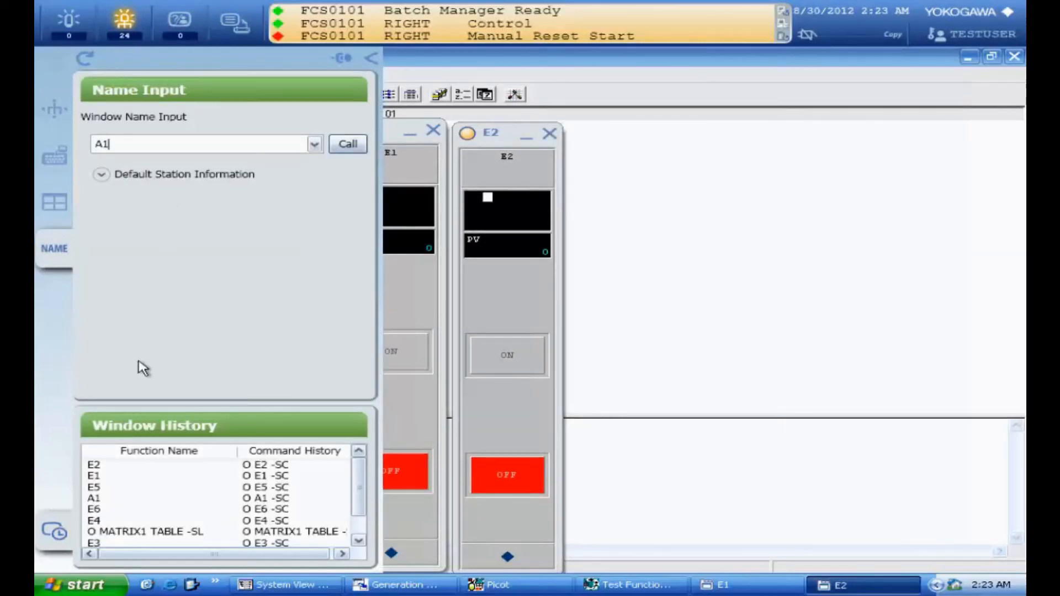
type("A1")
key("Return")
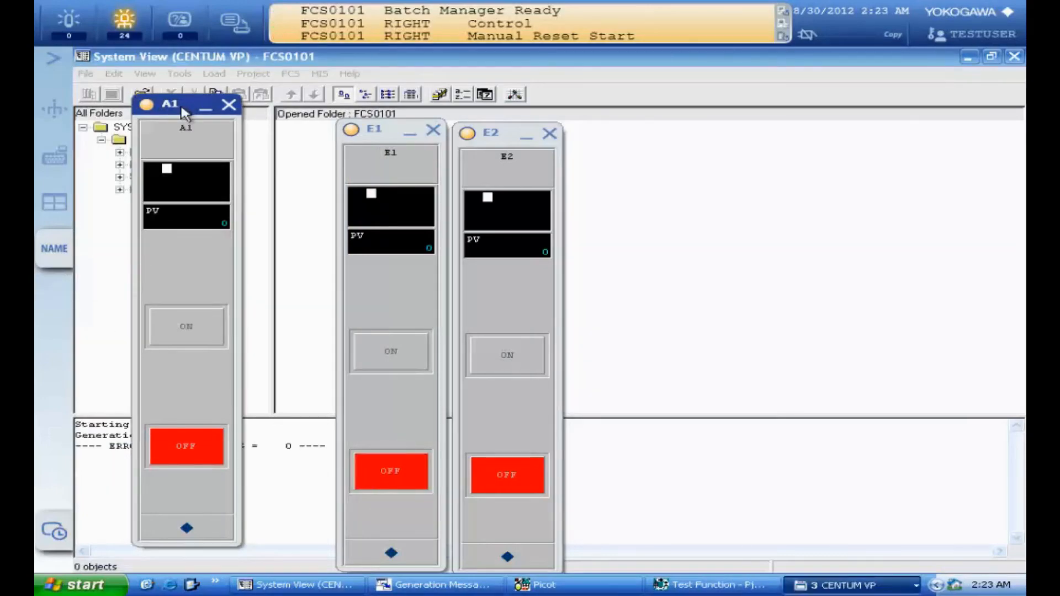
left_click_drag(183, 114, 924, 145)
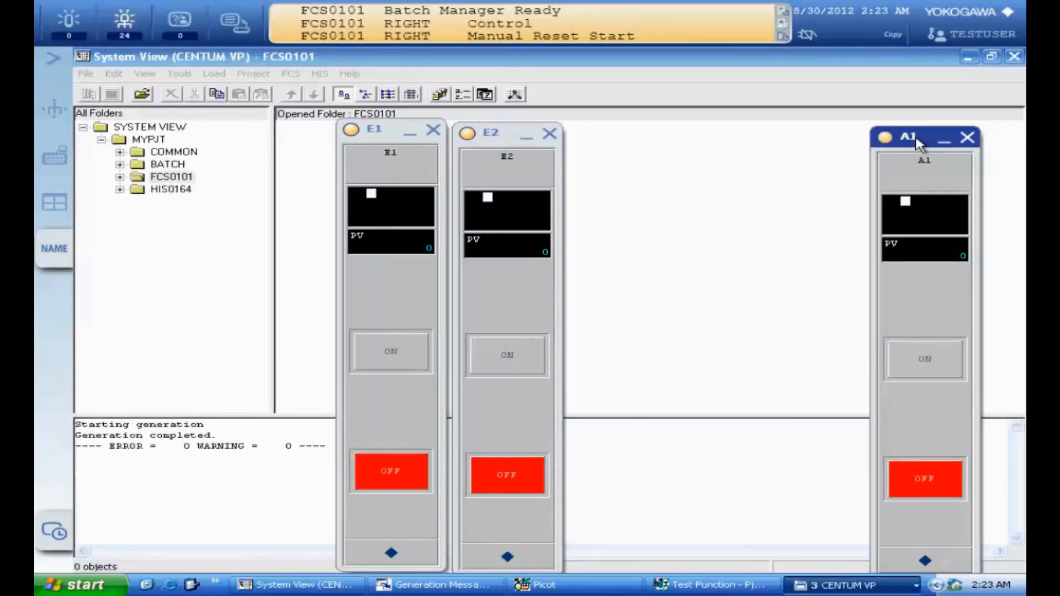
Step: Switch inputs E1 and E2 to ON from their faceplates to test the AND logic
left_click(398, 356)
left_click(495, 372)
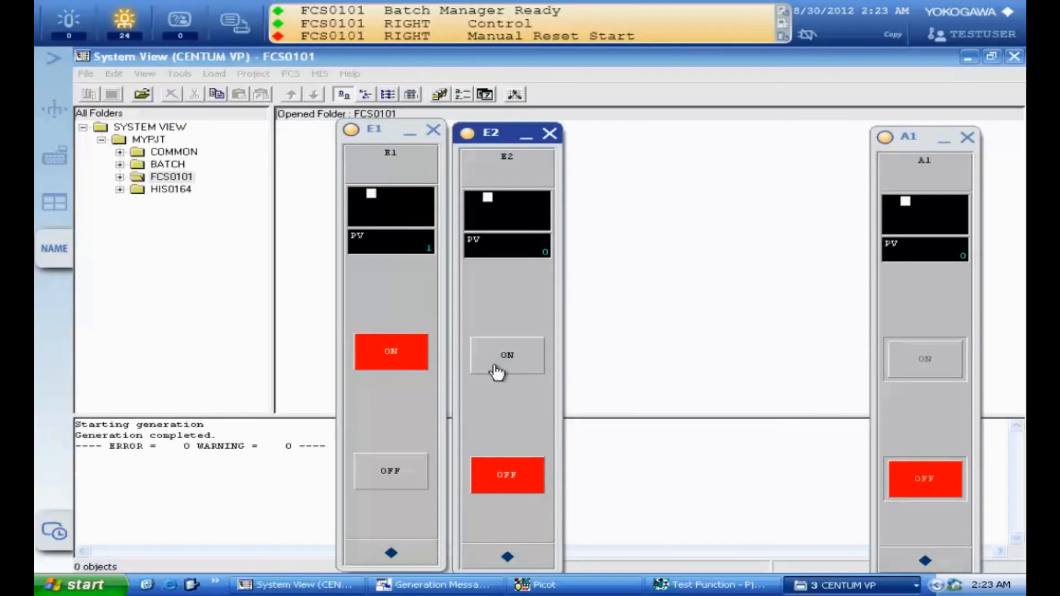
left_click(496, 371)
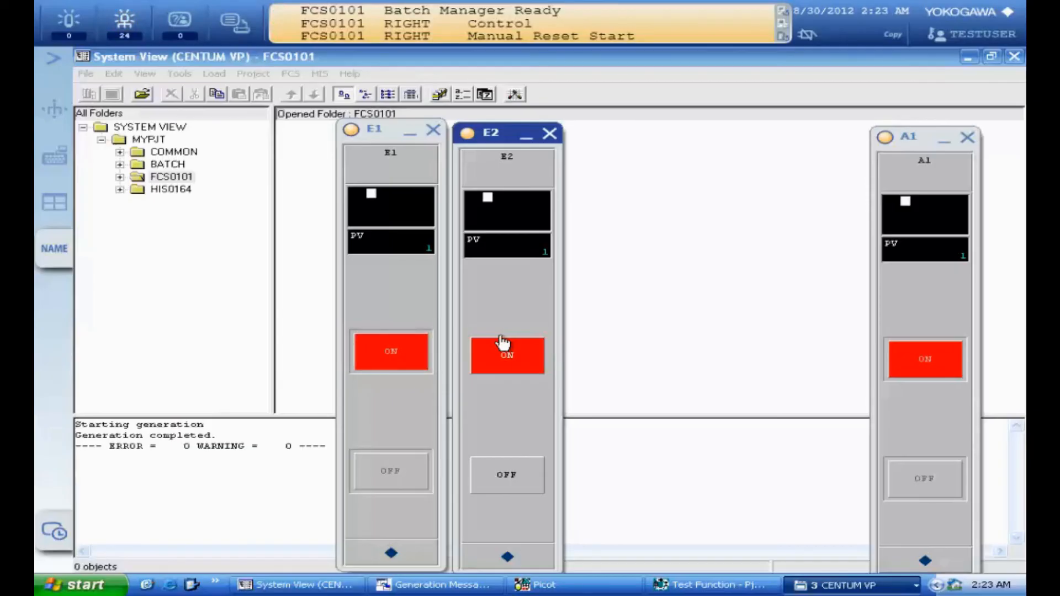
Step: Switch input E2 to OFF from its faceplate and close the E2, E1 and A1 faceplates
left_click(509, 484)
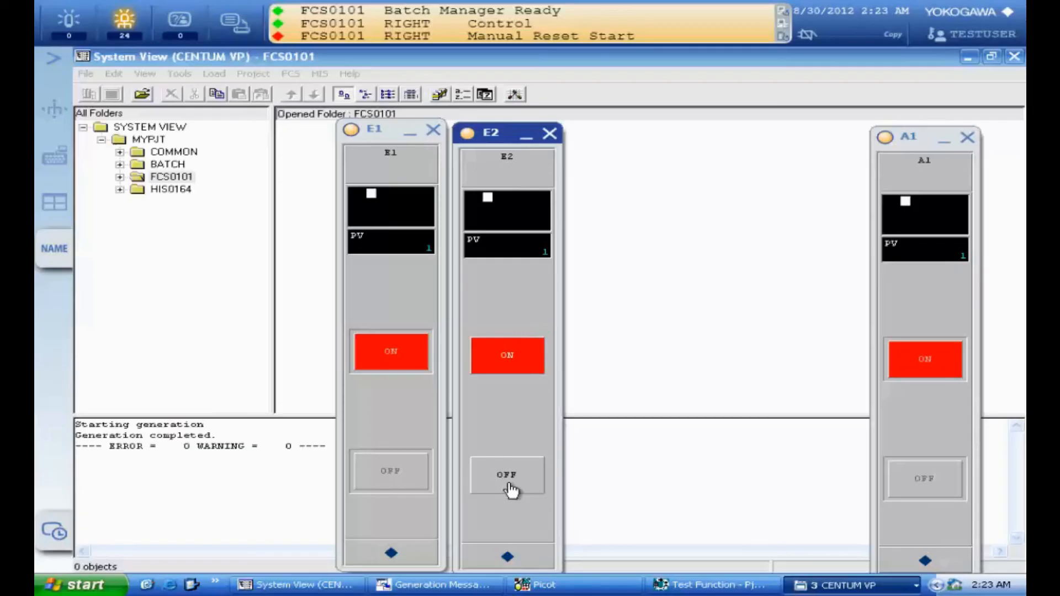
left_click(509, 476)
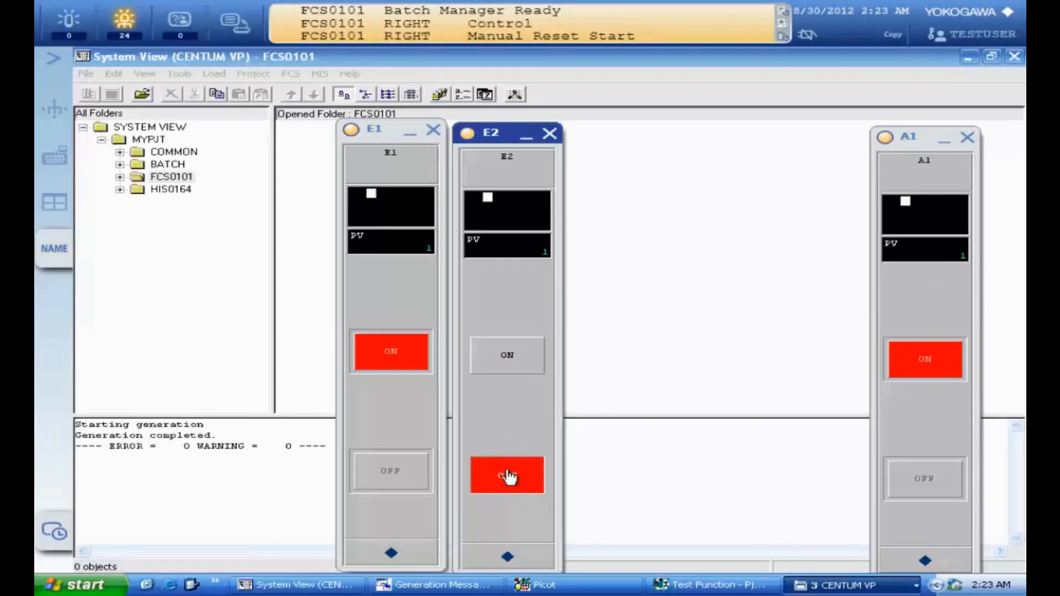
left_click(549, 133)
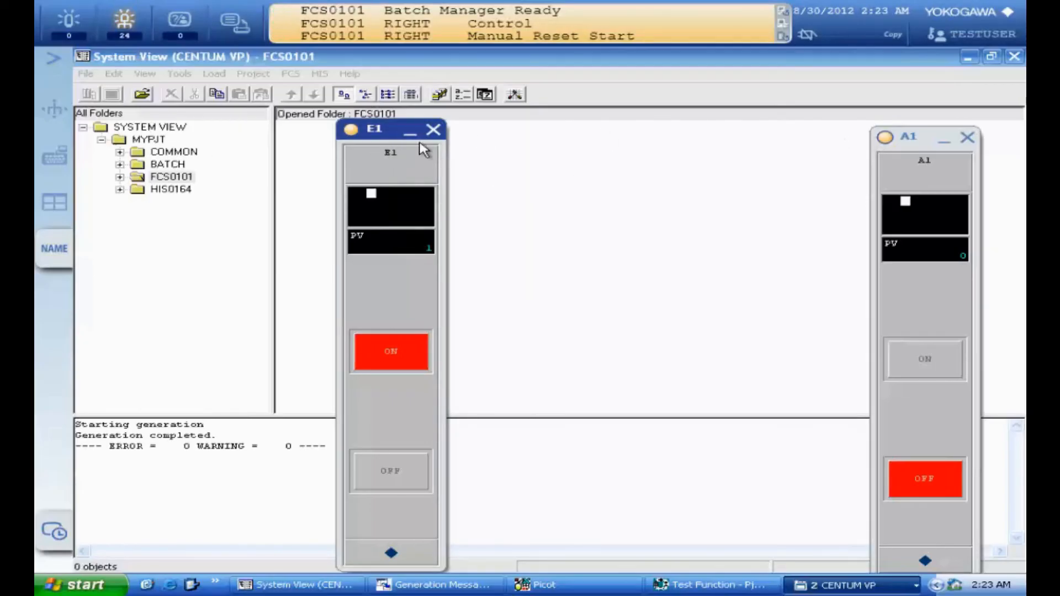
left_click(433, 129)
left_click(968, 136)
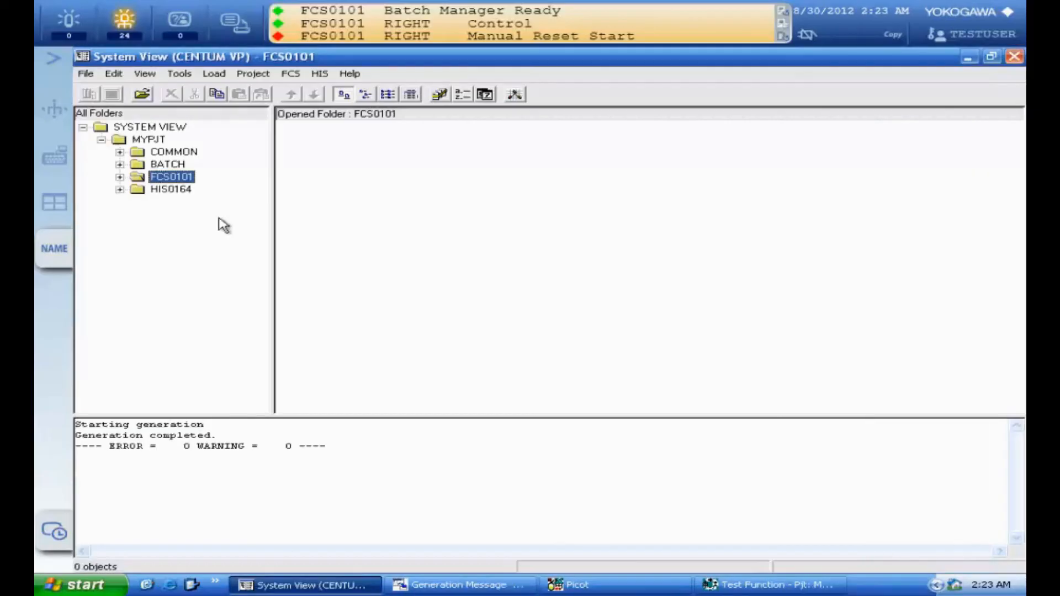
Step: Open the UND1 control drawing under FCS0101 in the plant hierarchy and show its full logic from E1 and E2 to A1
left_click(55, 109)
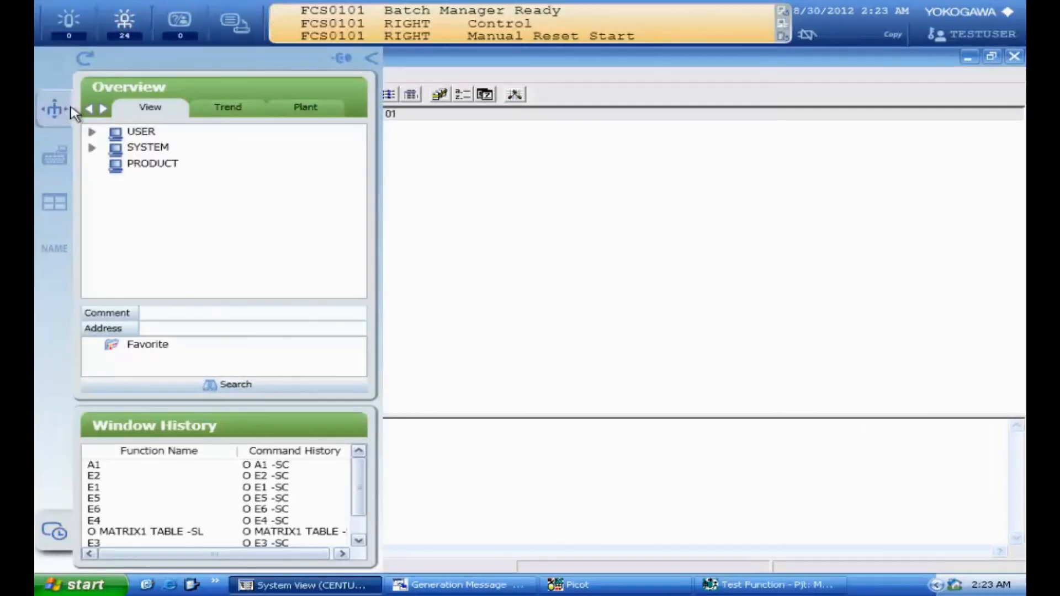
left_click(304, 116)
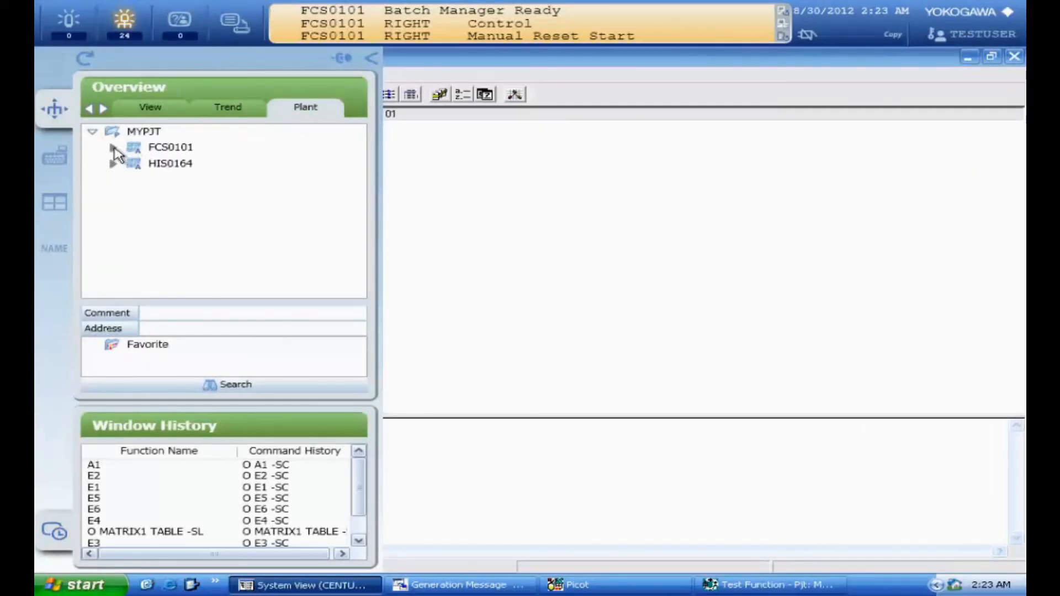
left_click(114, 147)
double_click(217, 164)
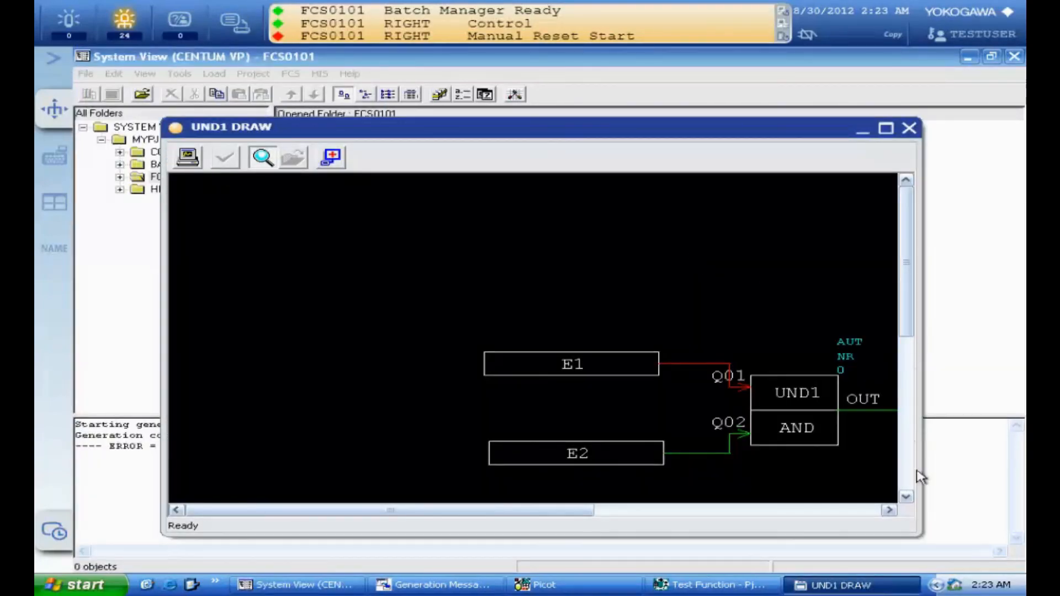
left_click(814, 509)
left_click_drag(636, 512, 708, 515)
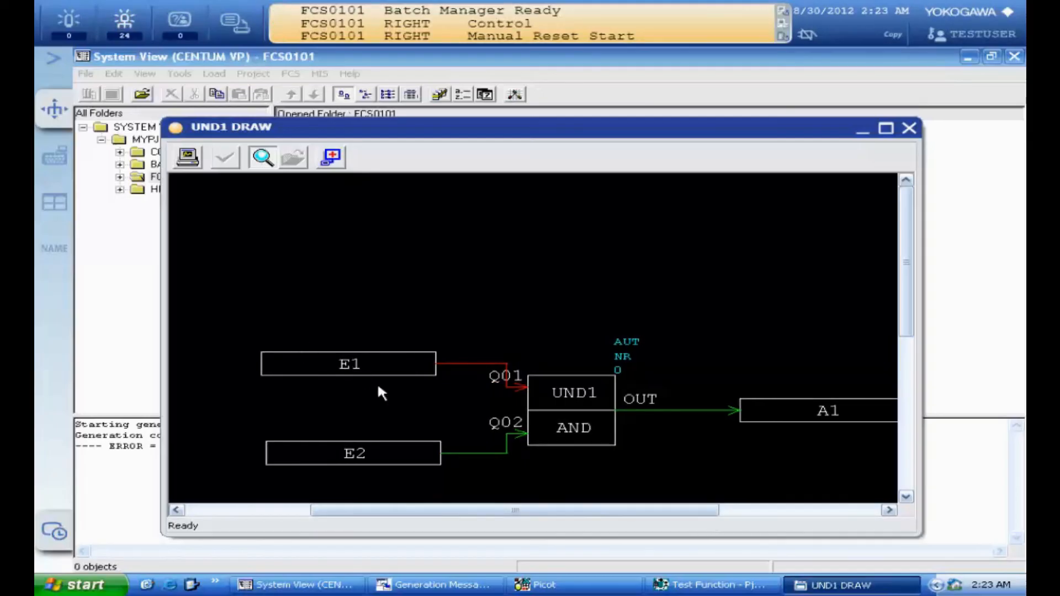
Step: Switch E2 to ON from the faceplate called up in the drawing and call up the A1 faceplate the same way
left_click(392, 460)
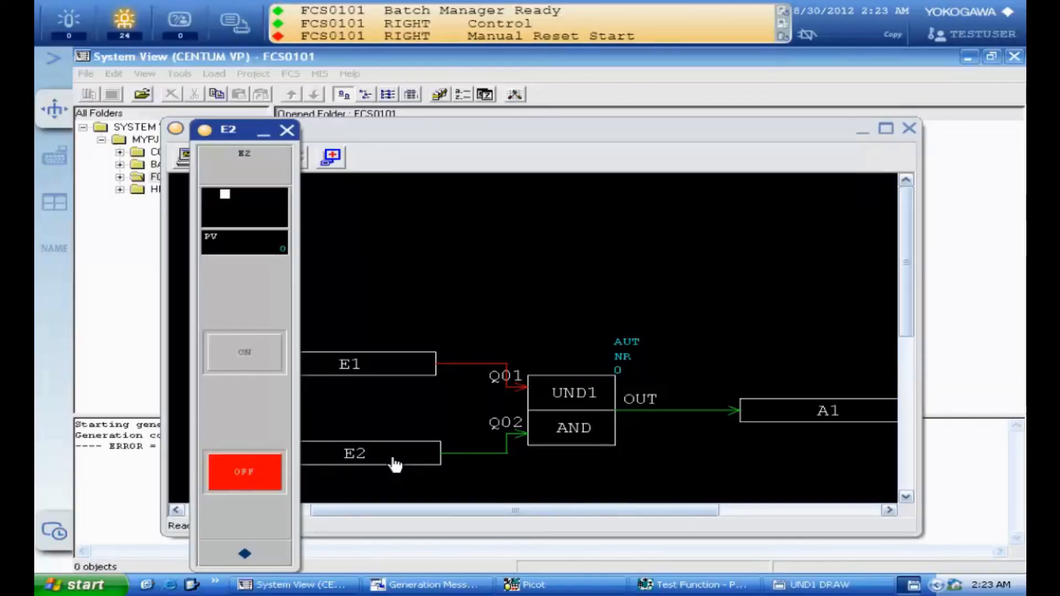
left_click(245, 369)
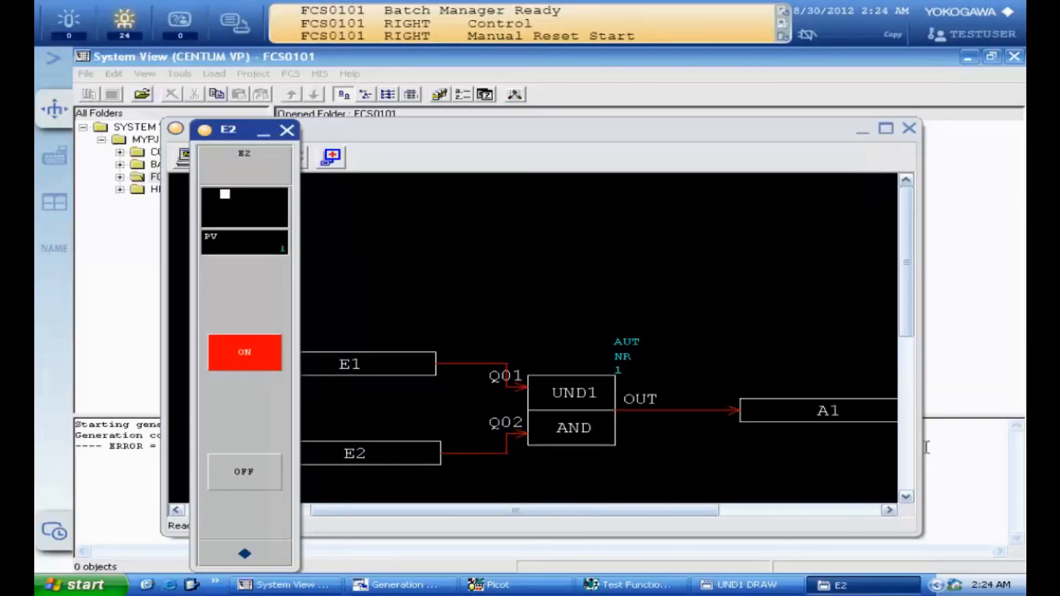
left_click(805, 410)
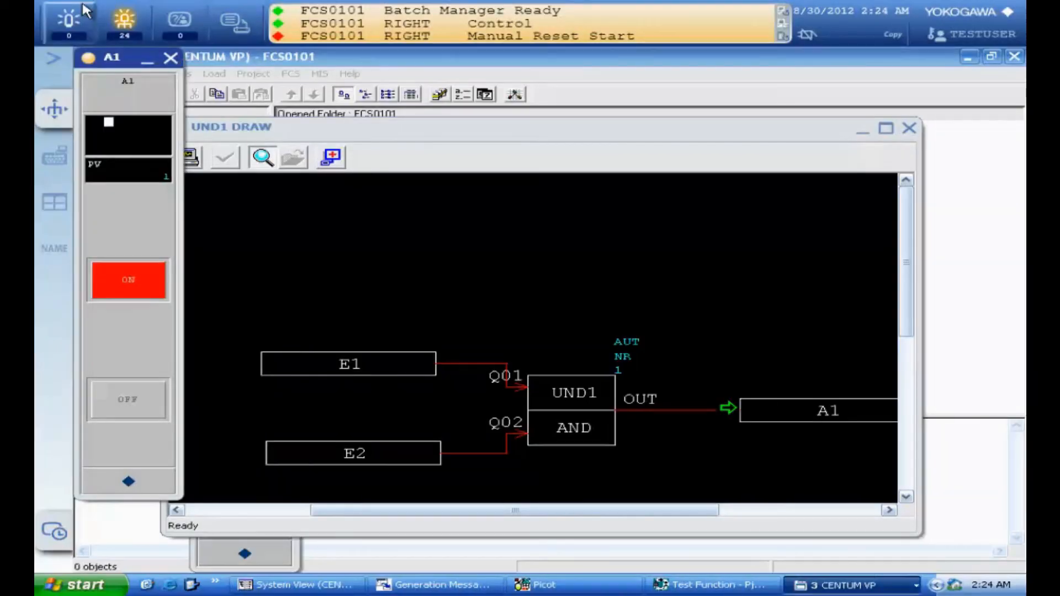
Step: Place the A1 faceplate beside the right edge of the UND1 drawing and bring the E2 faceplate in front of the drawing
mouse_move(124, 60)
left_mouse_down()
mouse_move(842, 166)
mouse_move(972, 148)
left_mouse_up()
left_click_drag(425, 132, 350, 89)
left_click(218, 517)
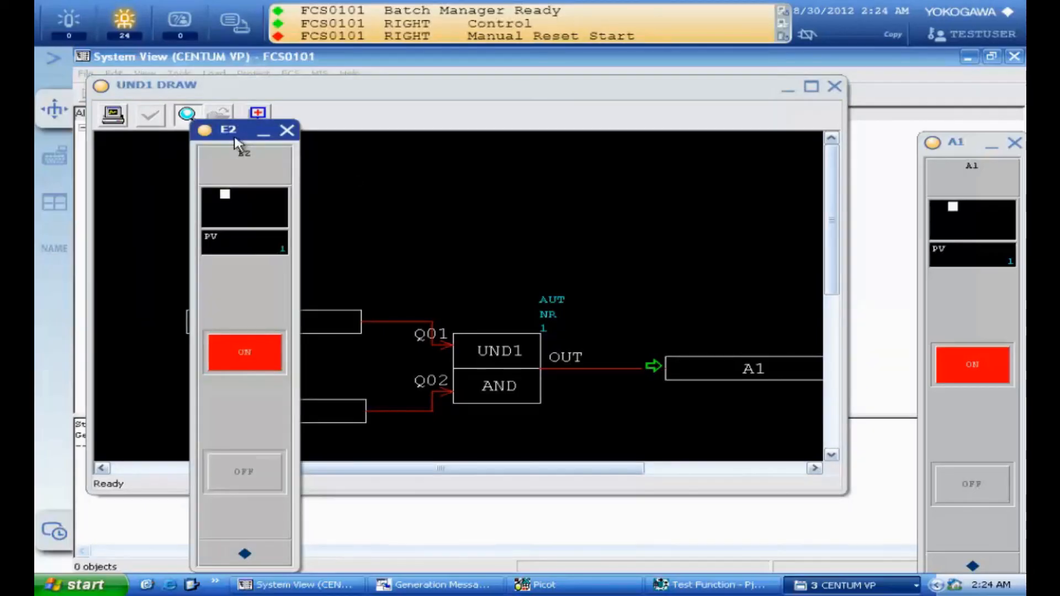
Step: Switch E2 to OFF, back to ON and again to OFF to test the AND logic in the UND1 drawing
left_click(254, 485)
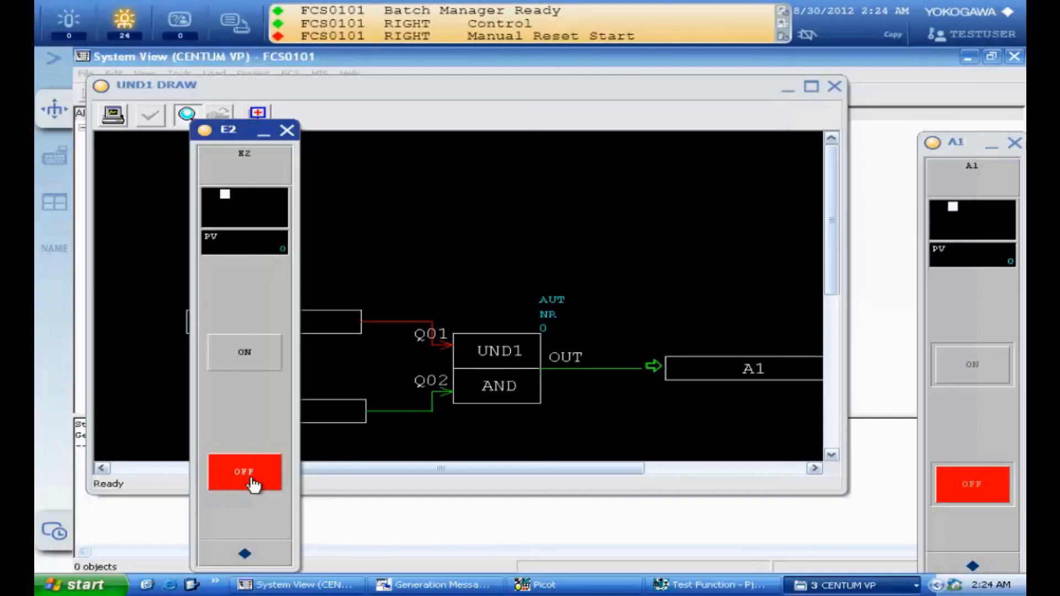
left_click(258, 363)
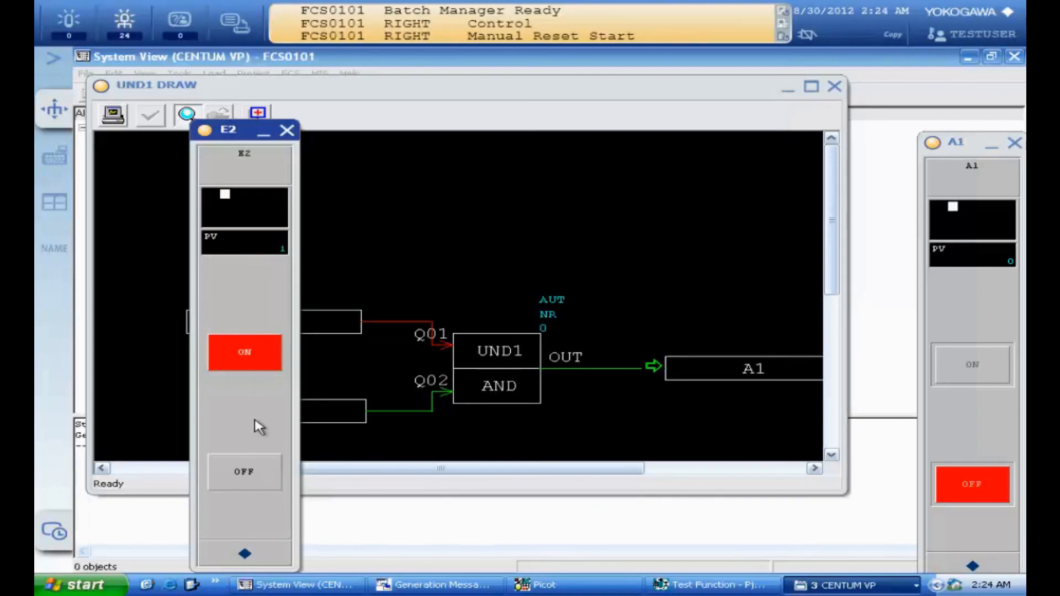
left_click(247, 489)
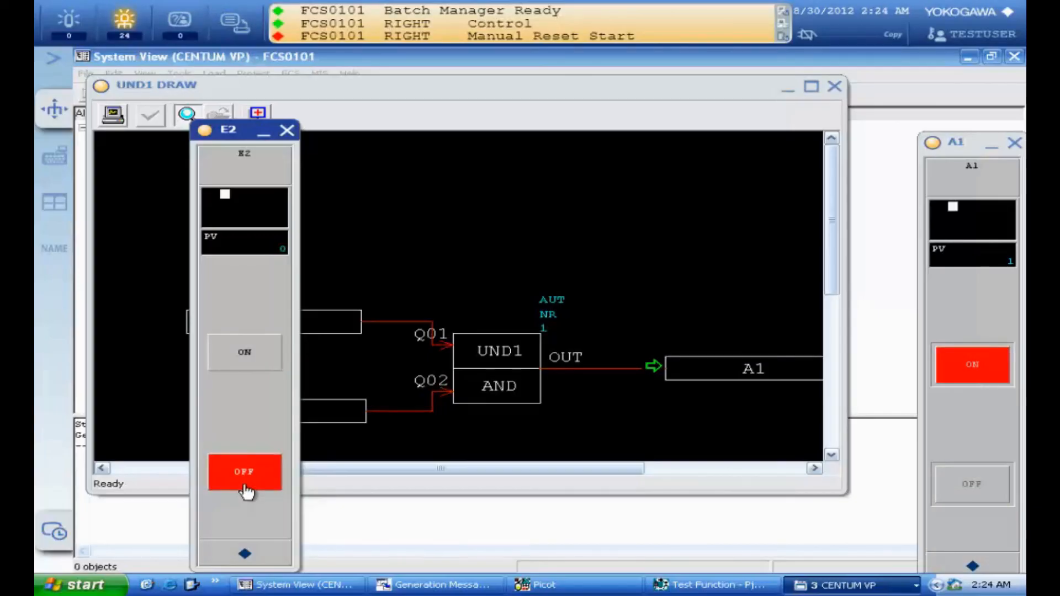